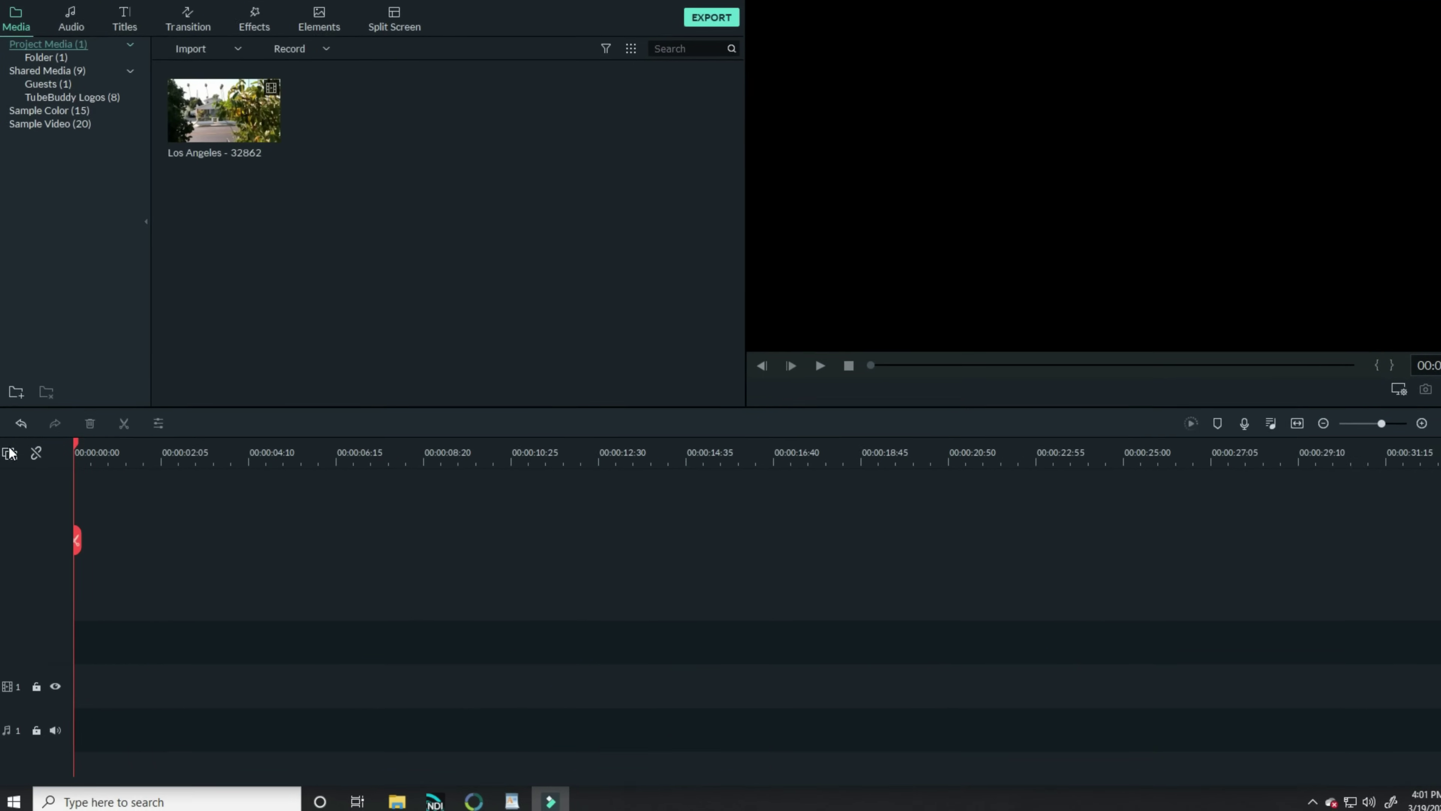
Add five video tracks through the Track Manager.
{"action": "left_click", "coordinate": [11, 341]}
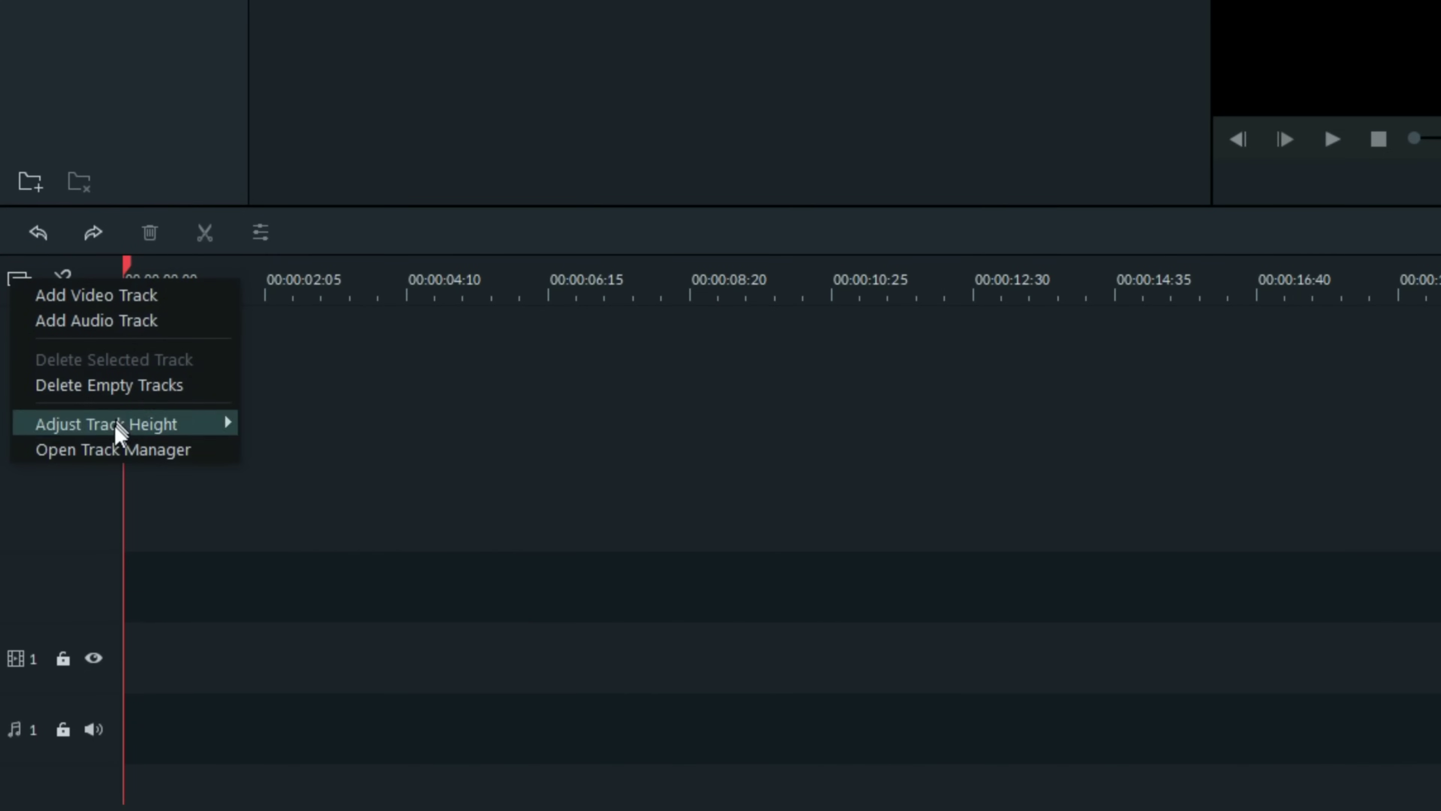
{"action": "left_click", "coordinate": [104, 489]}
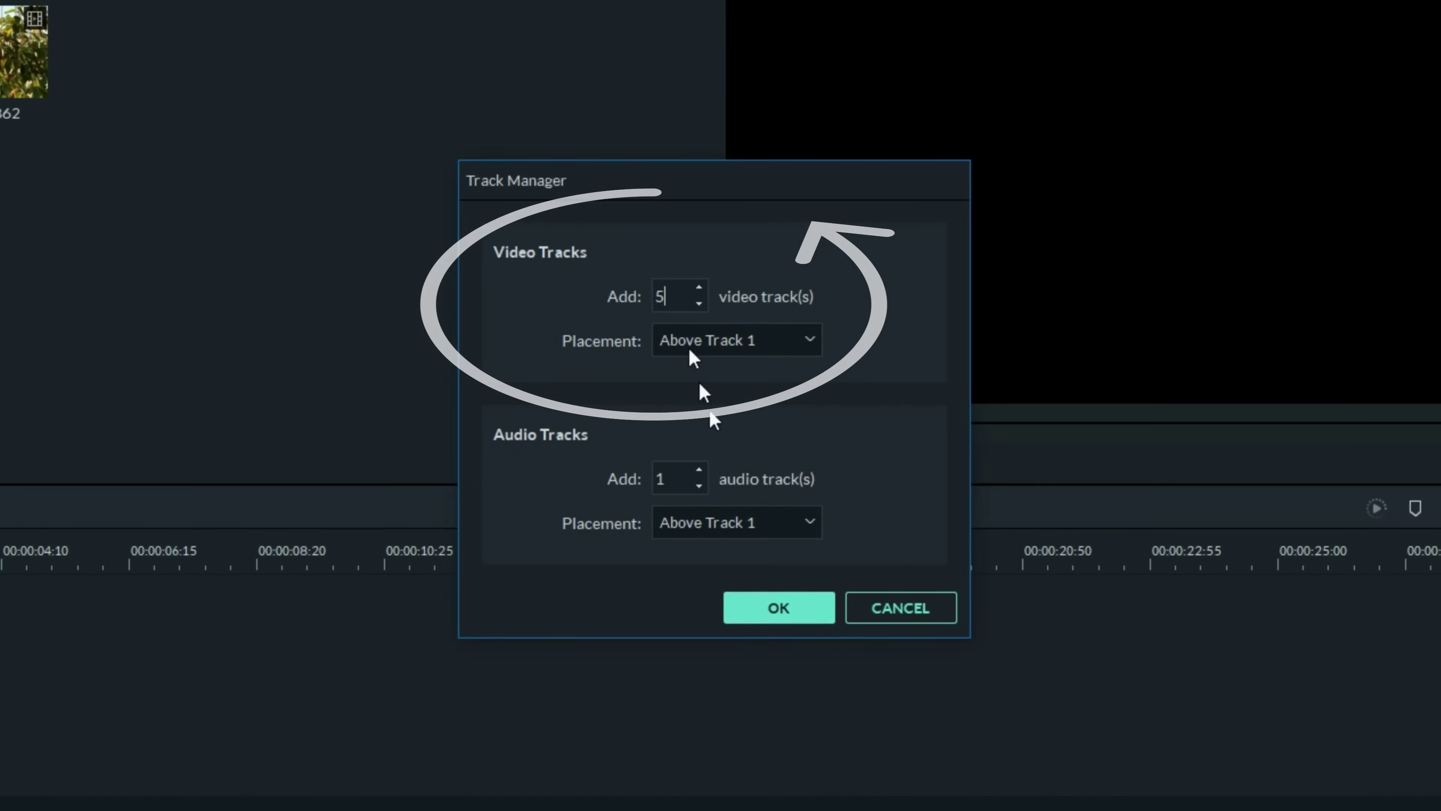
{"action": "left_click", "coordinate": [777, 608]}
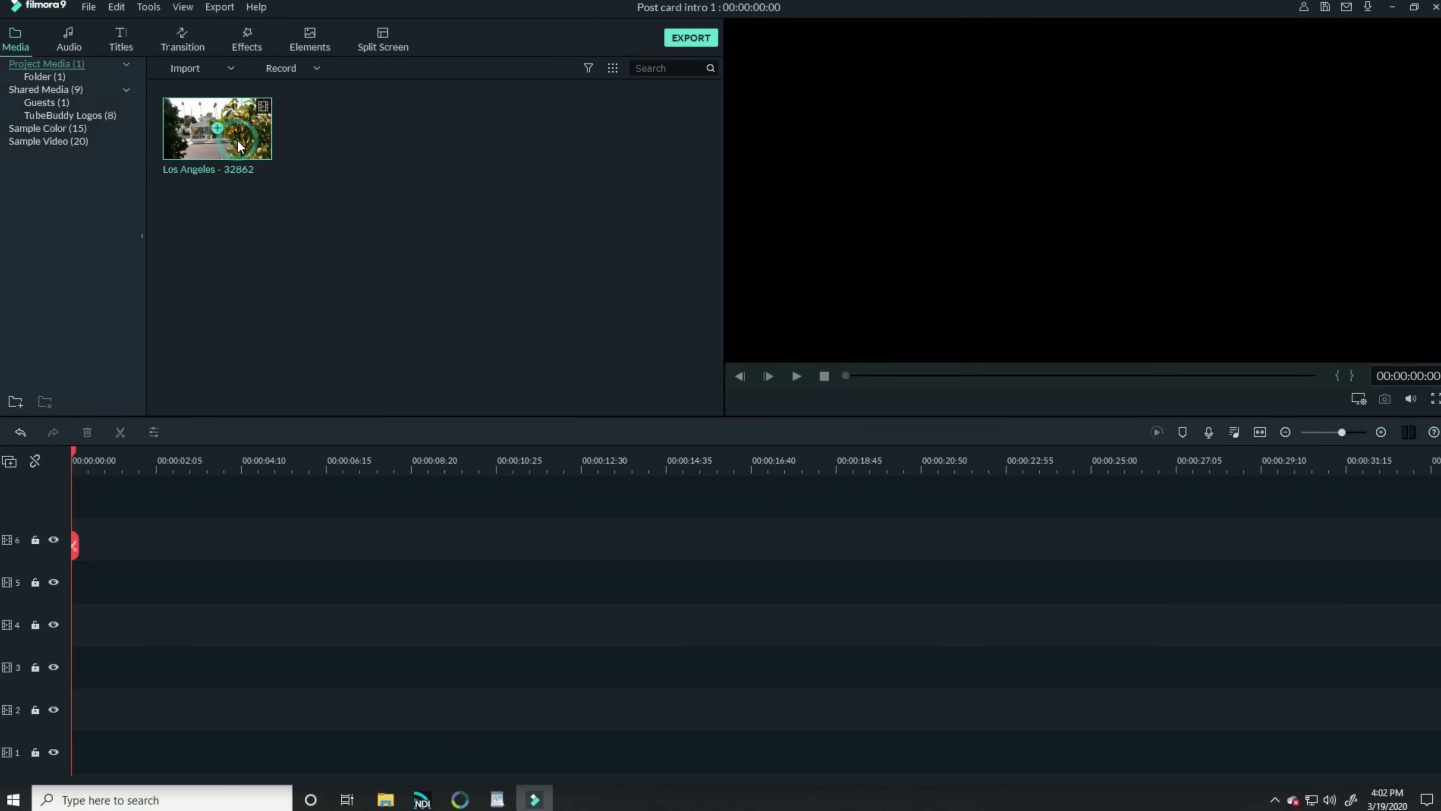
Place the Los Angeles clip on track 4 with a 1920x1080 30fps project, and render a preview.
{"action": "left_click_drag", "start_coordinate": [219, 465], "coordinate": [64, 634]}
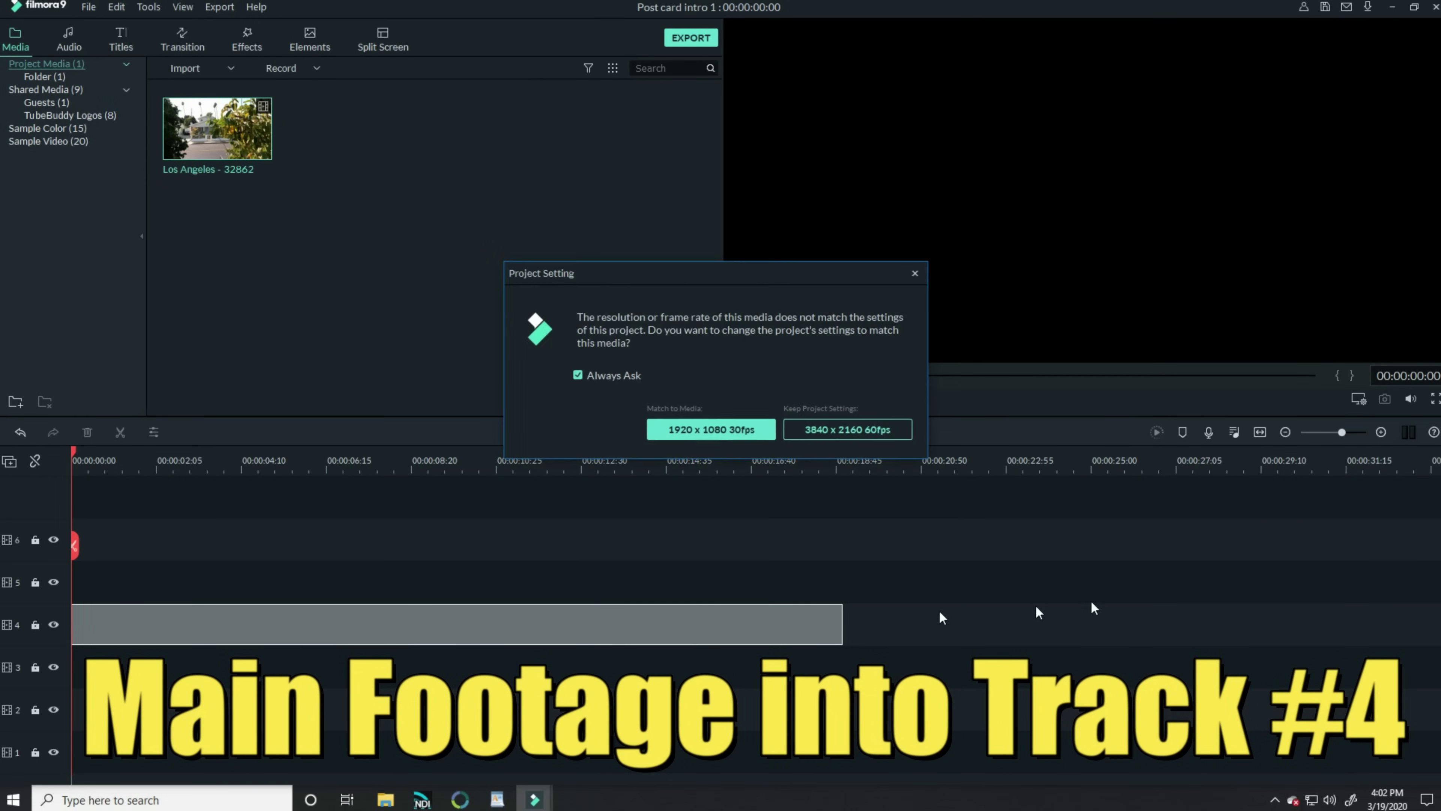
{"action": "left_click", "coordinate": [727, 430]}
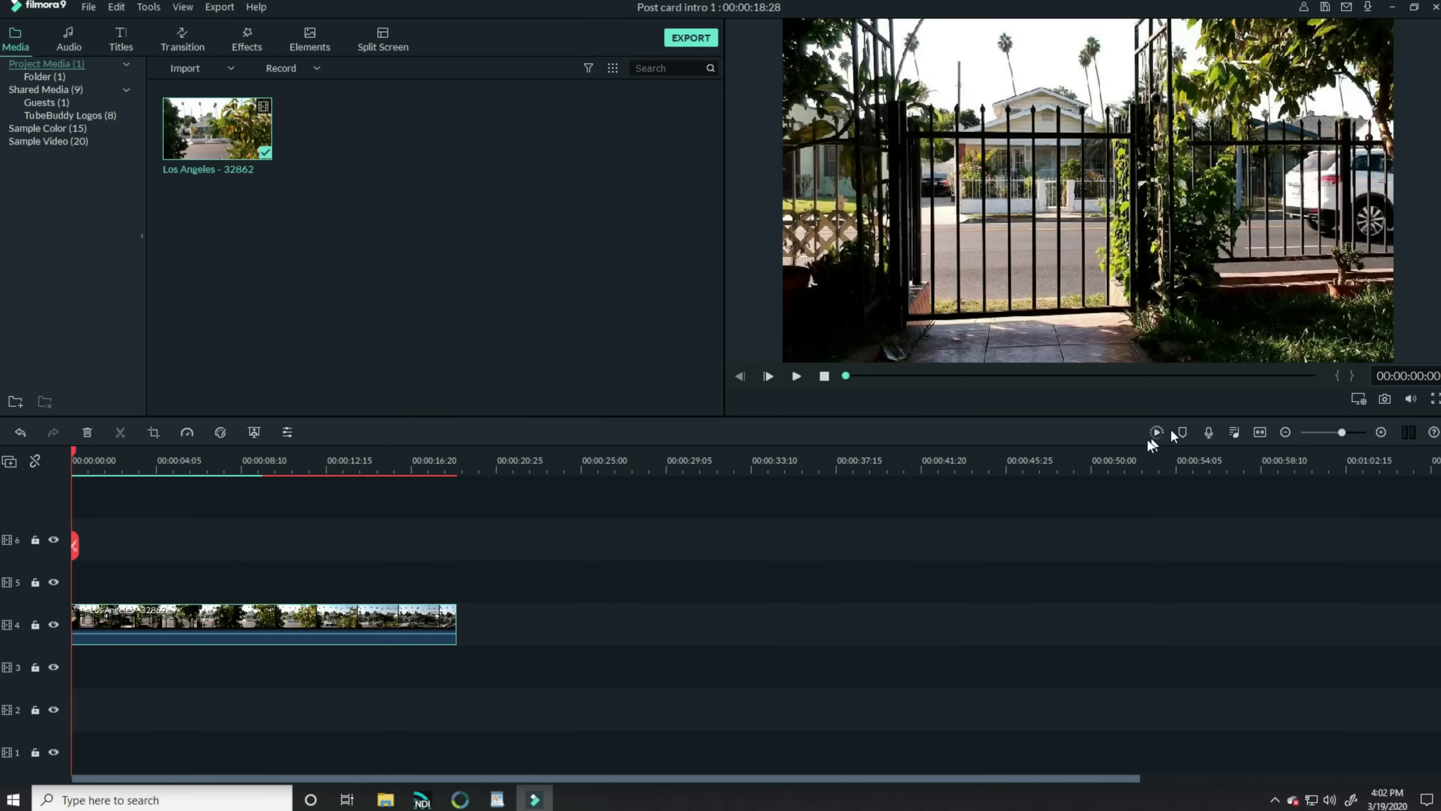
{"action": "left_click", "coordinate": [1159, 435]}
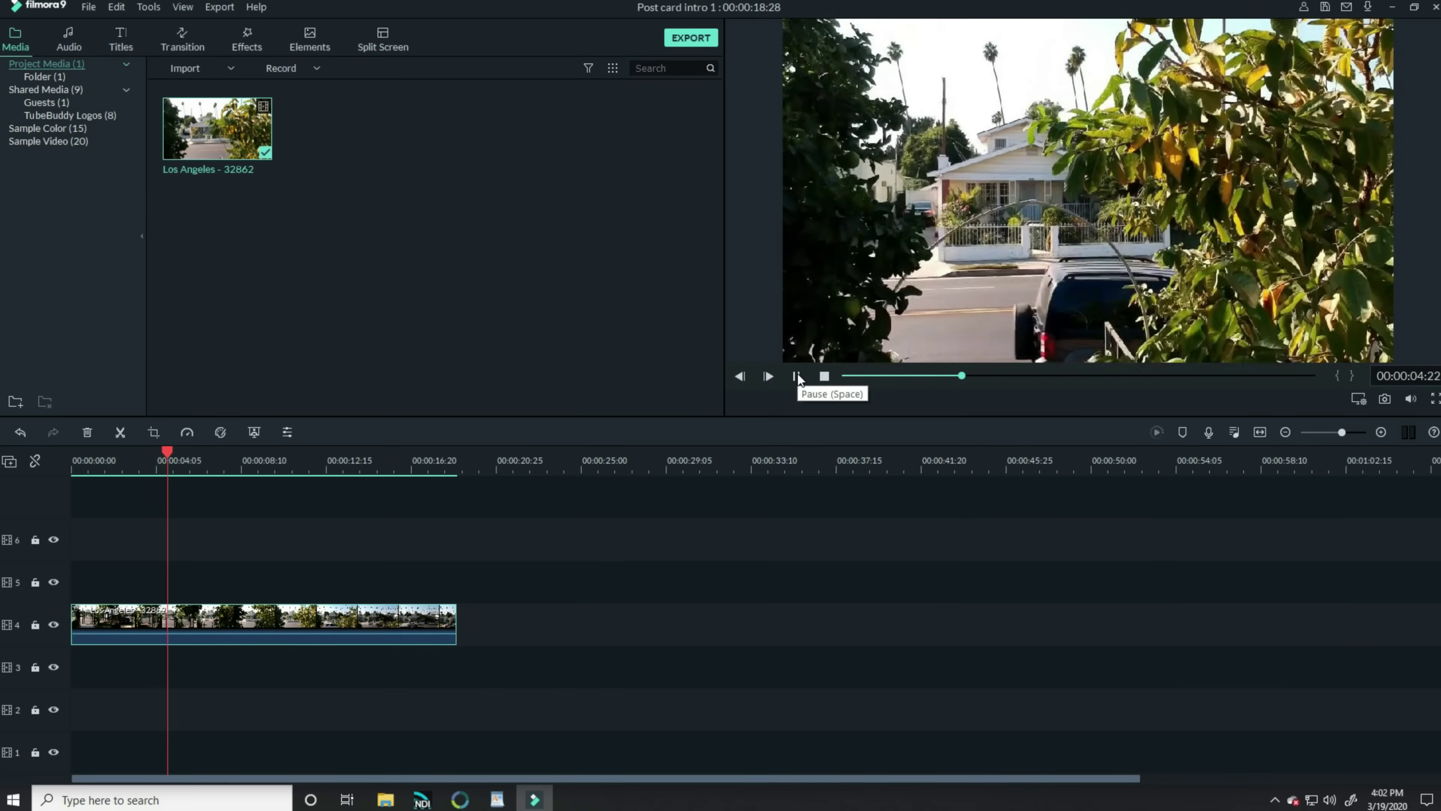
Trim off the clip's first two seconds.
{"action": "left_click", "coordinate": [797, 376]}
{"action": "left_click_drag", "start_coordinate": [177, 454], "coordinate": [115, 451]}
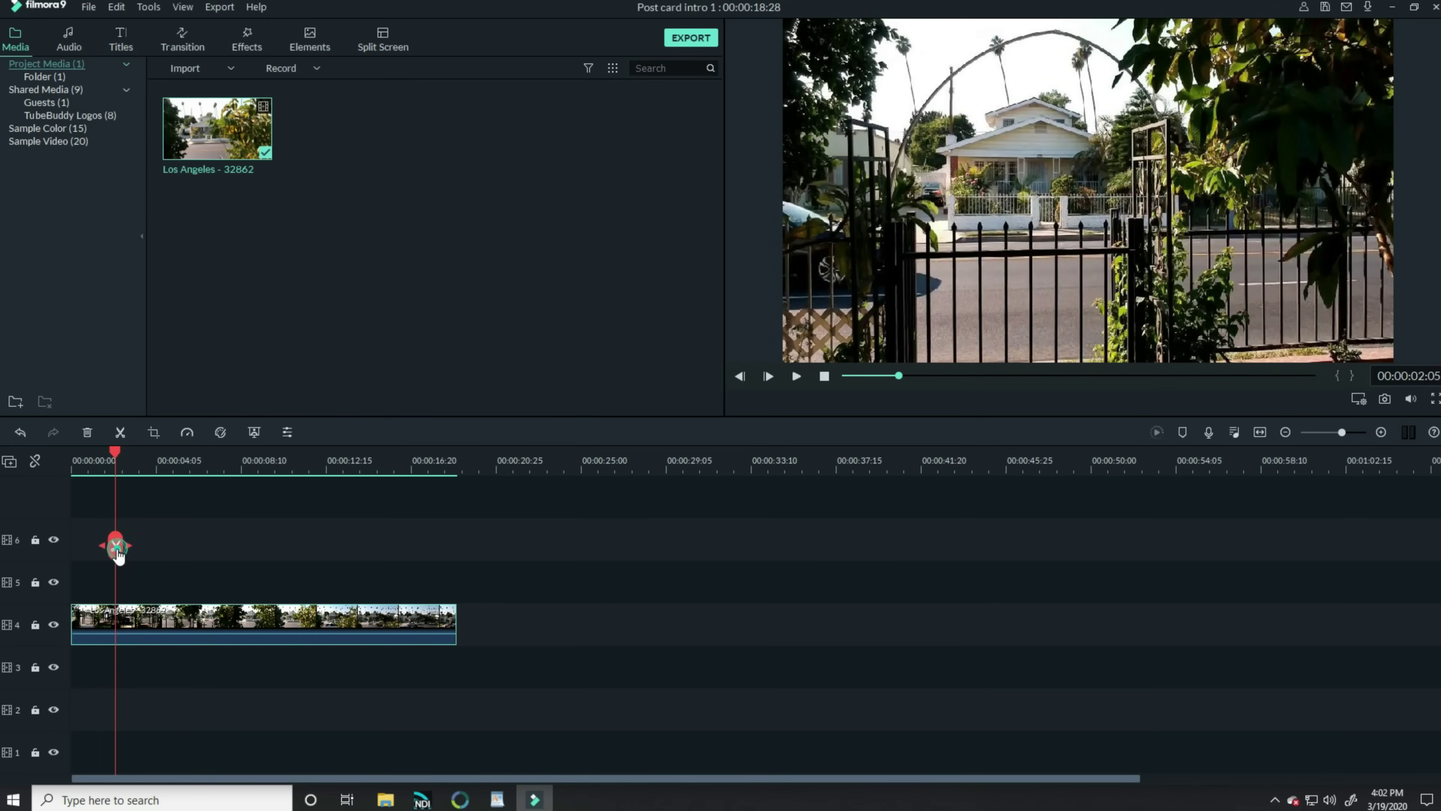
{"action": "key", "text": "Delete"}
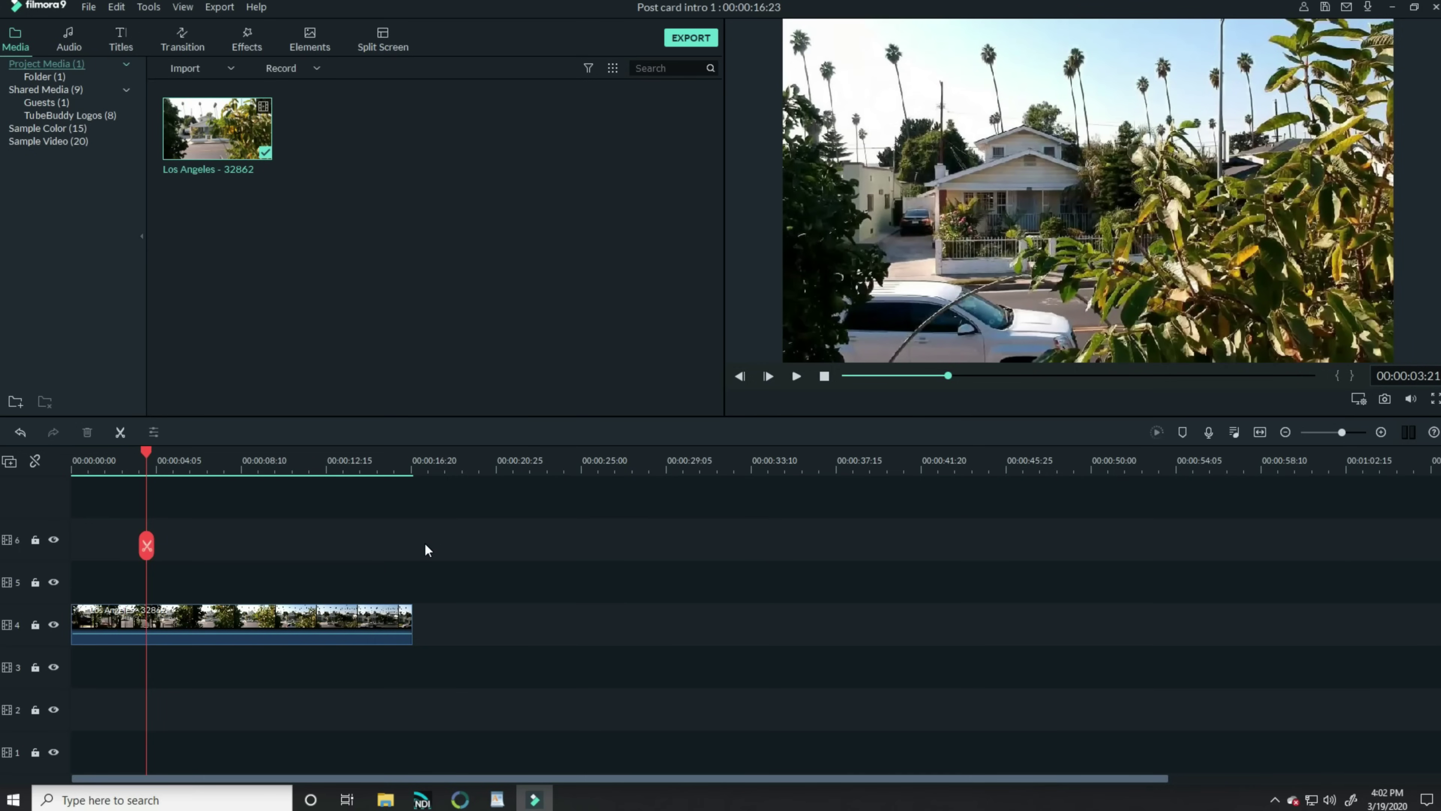
Load The Naturalizer .cube file as the clip's 3D LUT.
{"action": "double_click", "coordinate": [232, 617]}
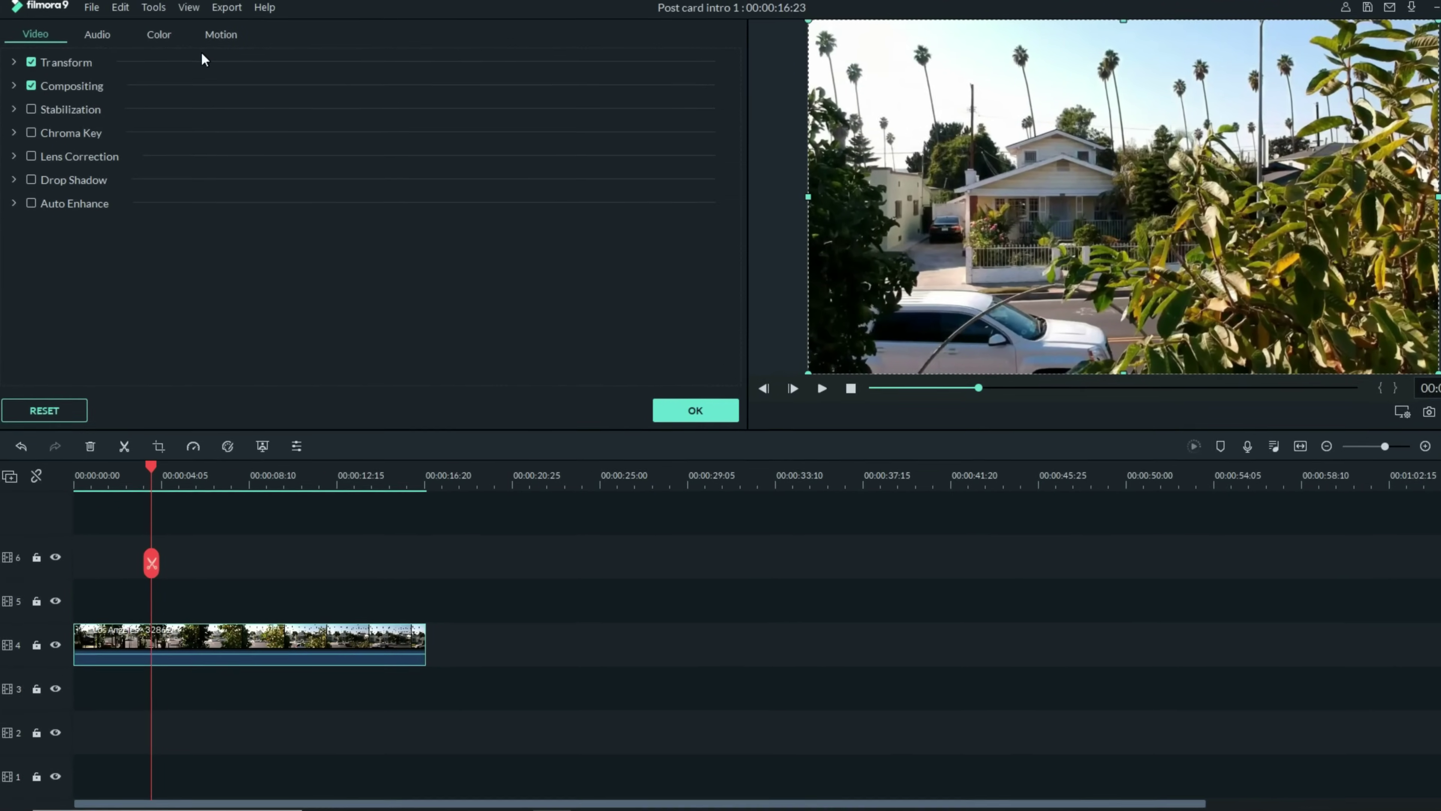
{"action": "left_click", "coordinate": [189, 49]}
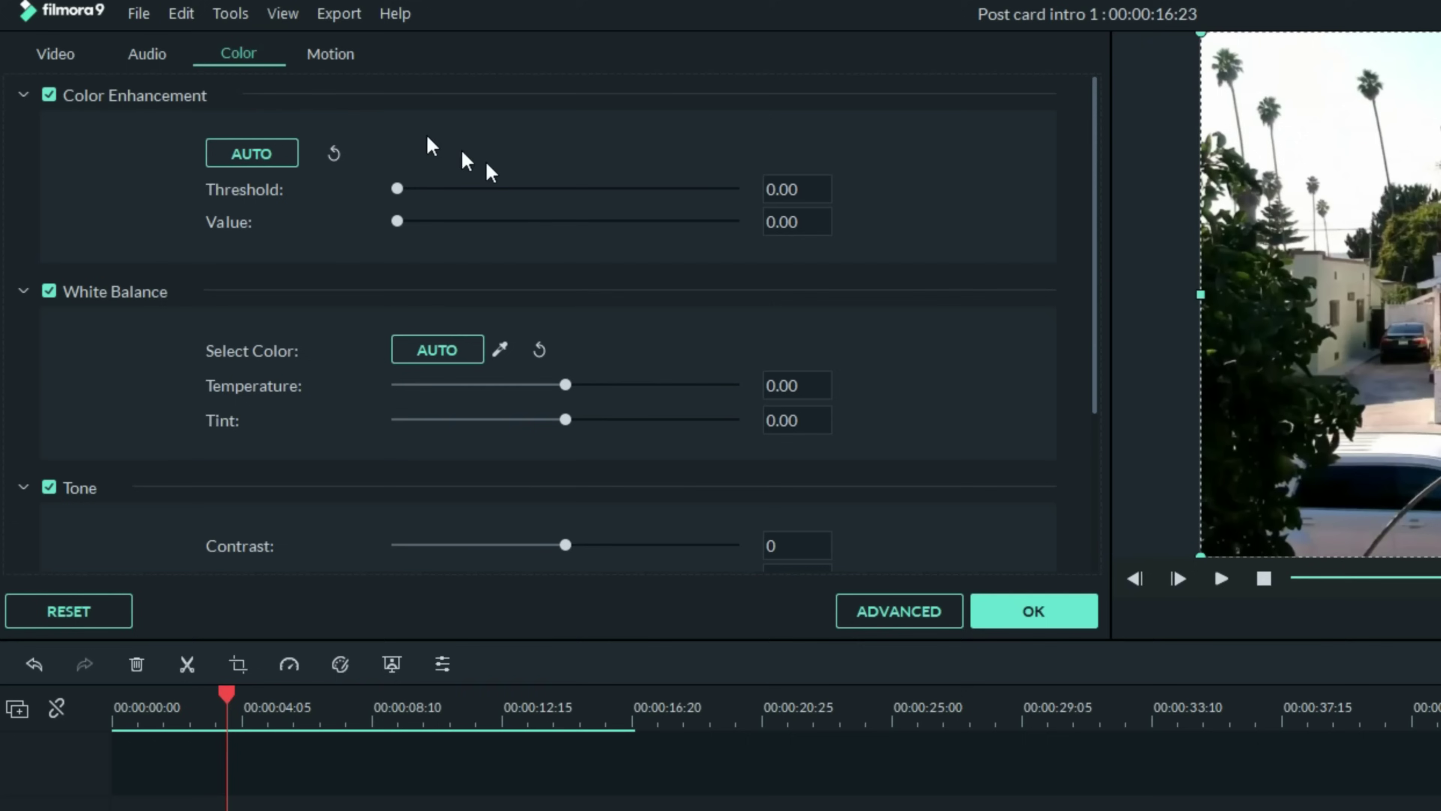
{"action": "scroll", "coordinate": [567, 397], "scroll_direction": "down", "scroll_amount": 4}
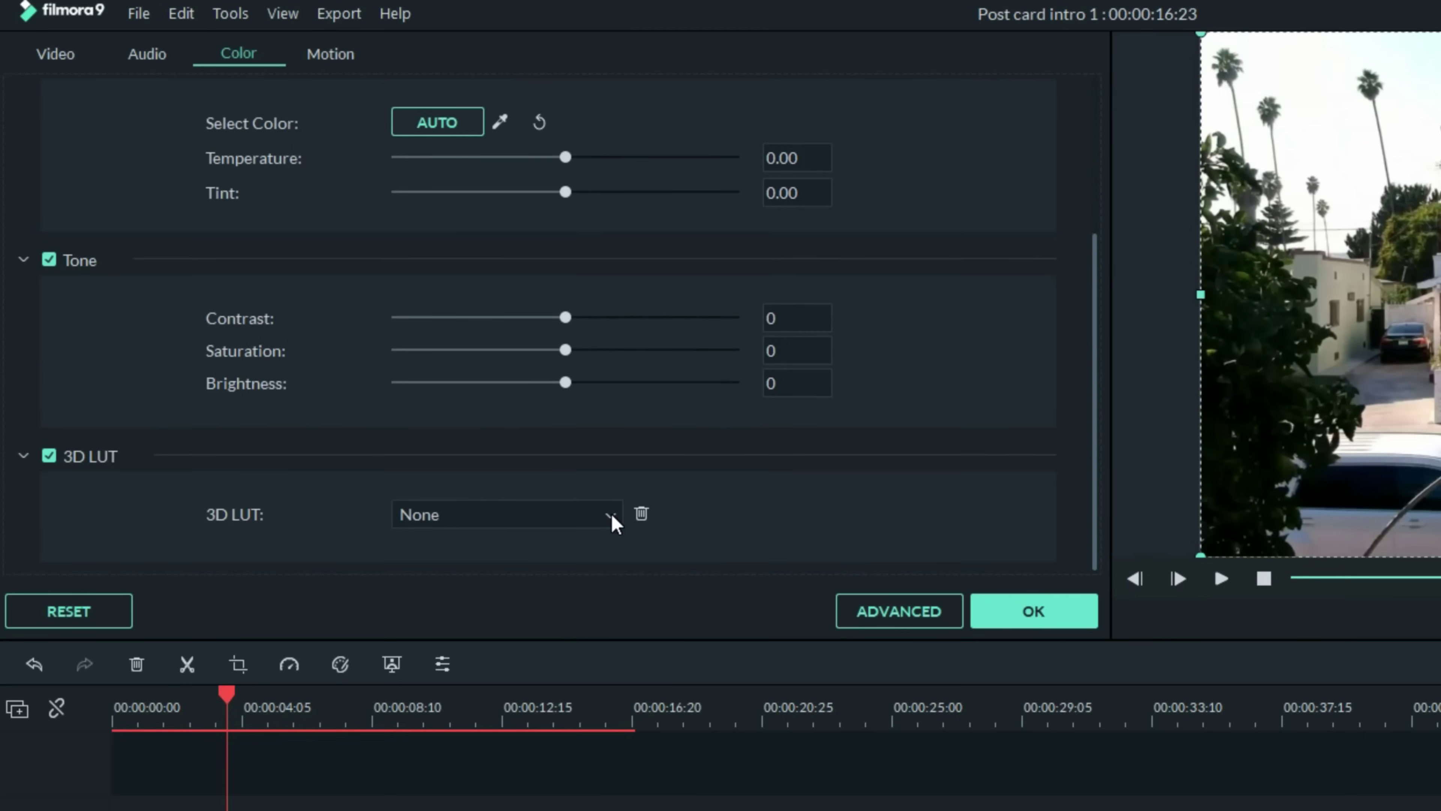
{"action": "left_click", "coordinate": [607, 514]}
{"action": "left_click", "coordinate": [530, 569]}
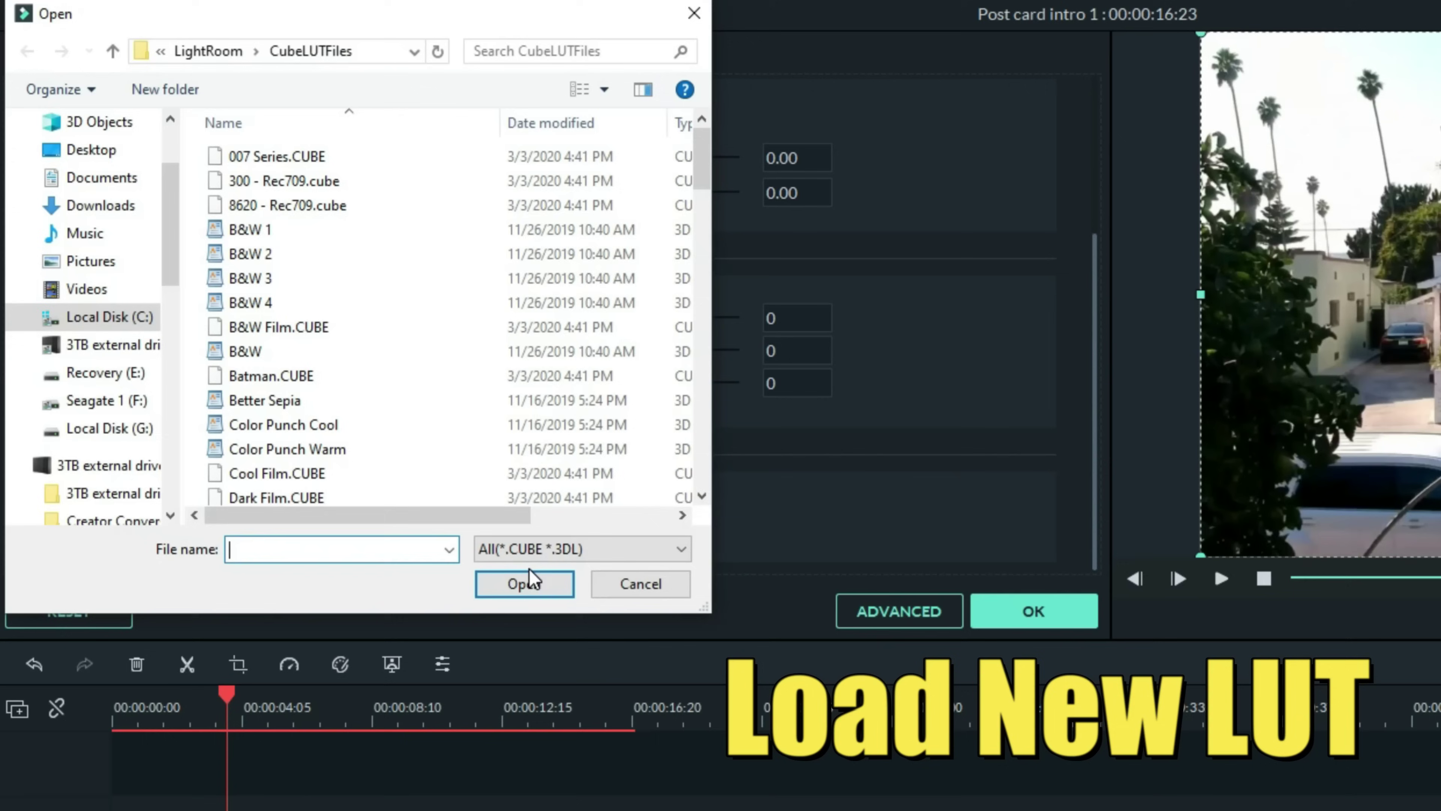
{"action": "scroll", "coordinate": [397, 244], "scroll_direction": "down", "scroll_amount": 10}
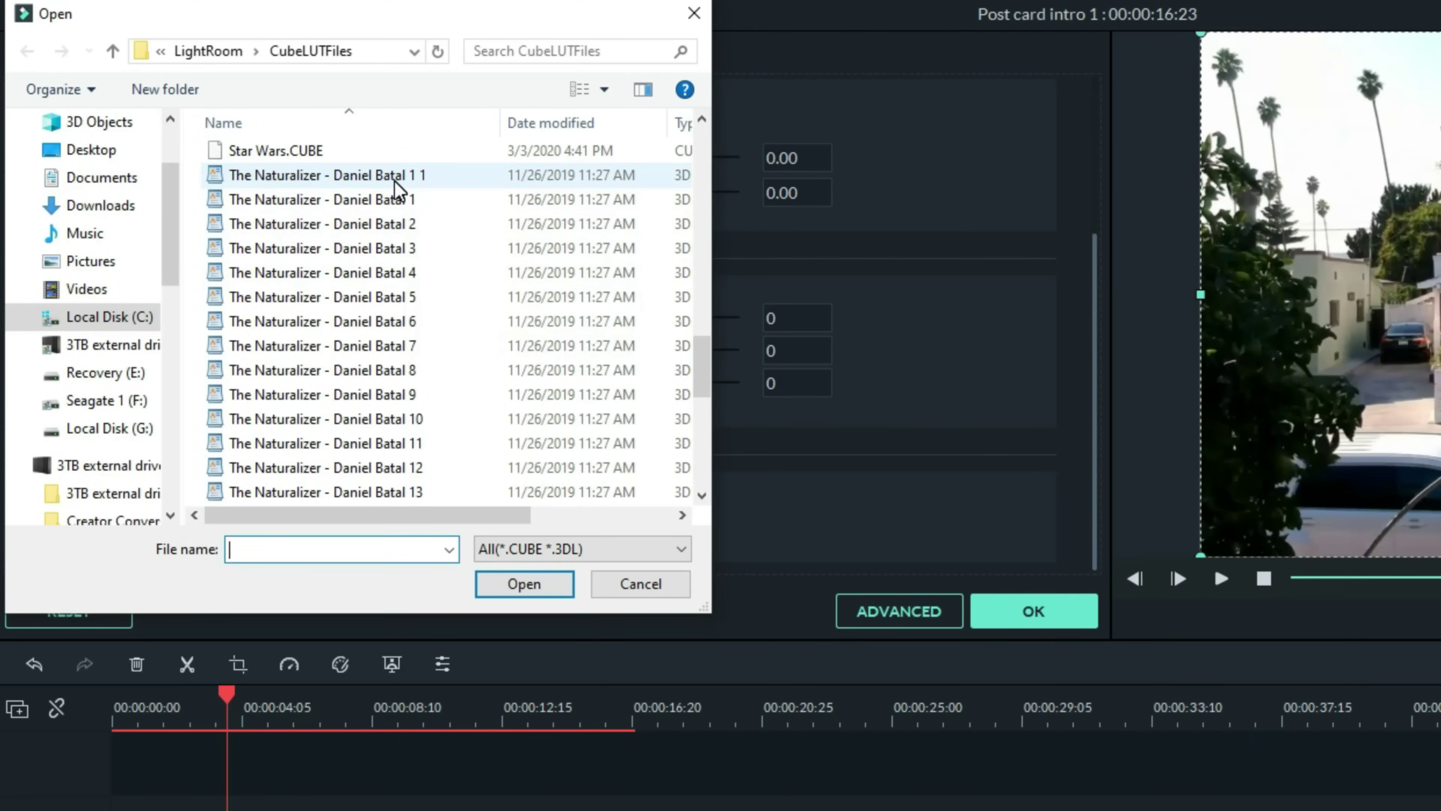
{"action": "double_click", "coordinate": [392, 176]}
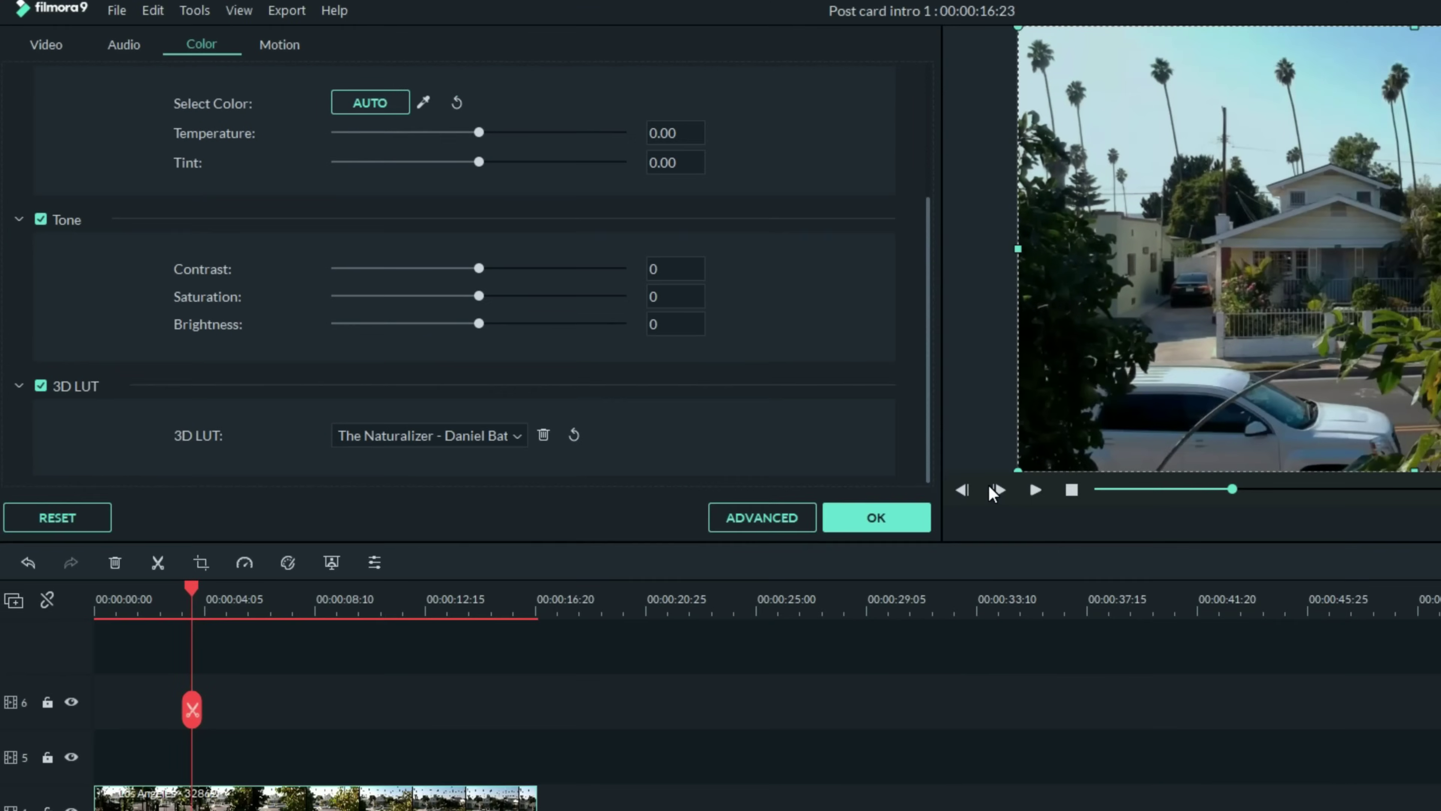
Set saturation to 17 and brightness to 16, then play the footage from about five seconds.
{"action": "left_click_drag", "start_coordinate": [562, 348], "coordinate": [589, 348]}
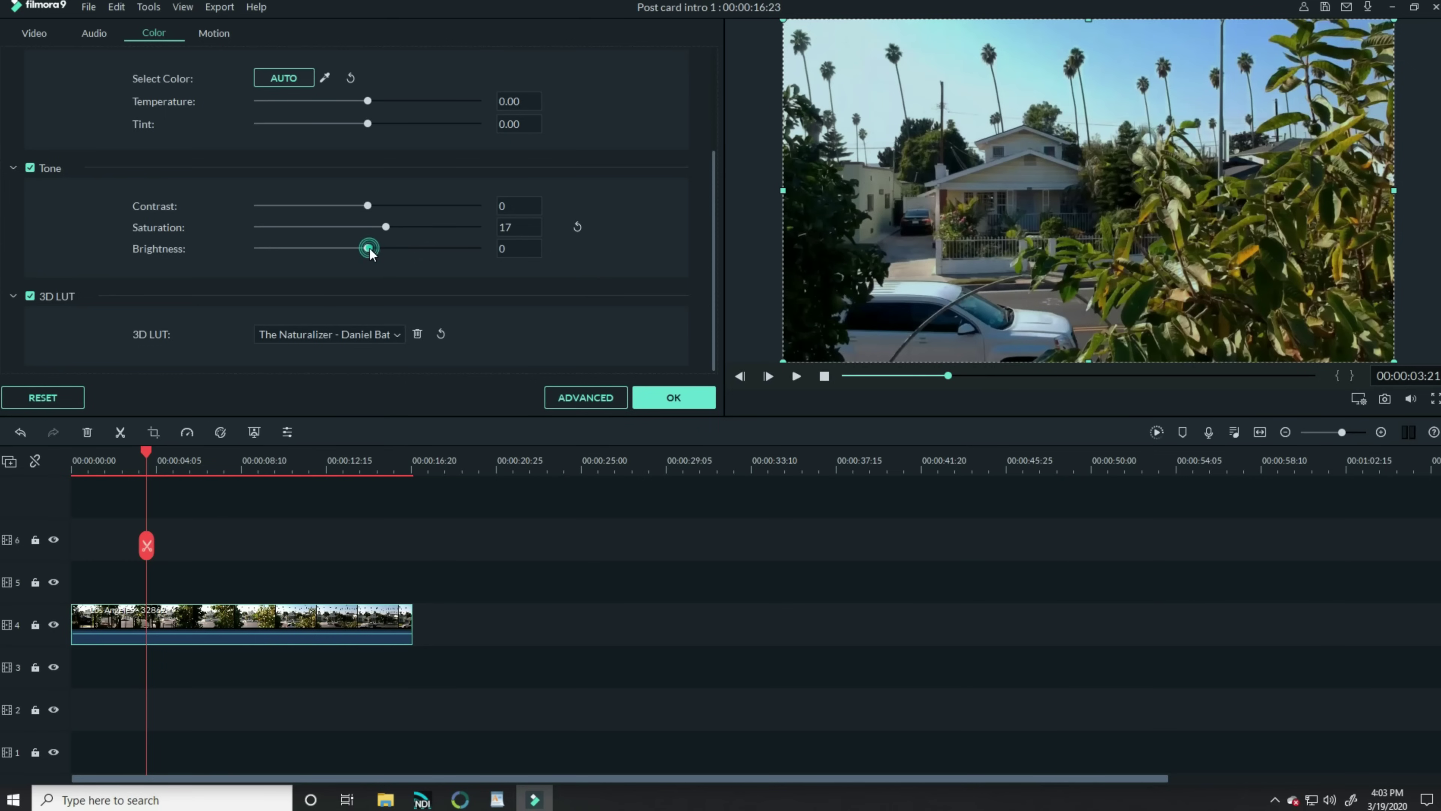
{"action": "left_click_drag", "start_coordinate": [370, 252], "coordinate": [384, 254]}
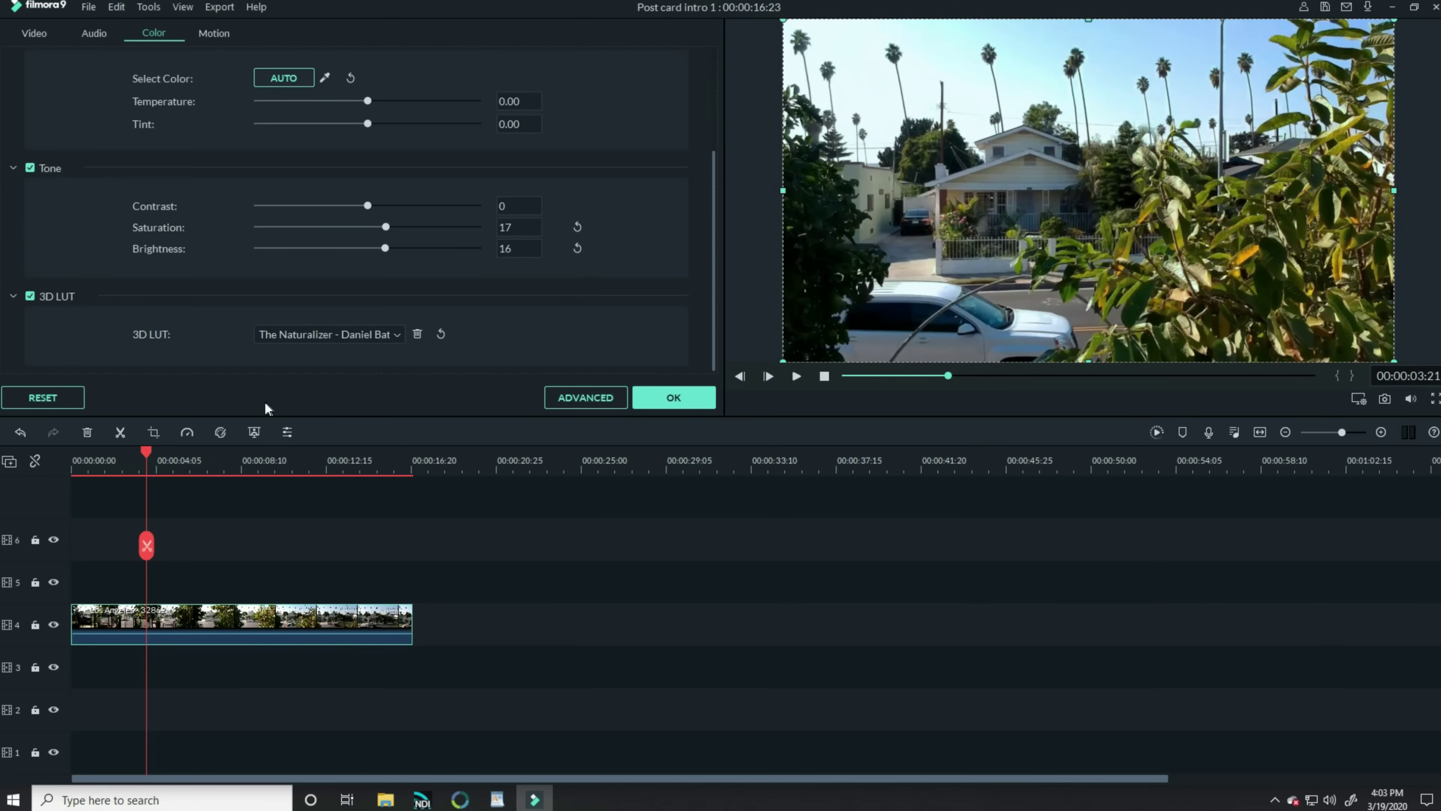
{"action": "left_click", "coordinate": [183, 461]}
{"action": "key", "text": "space"}
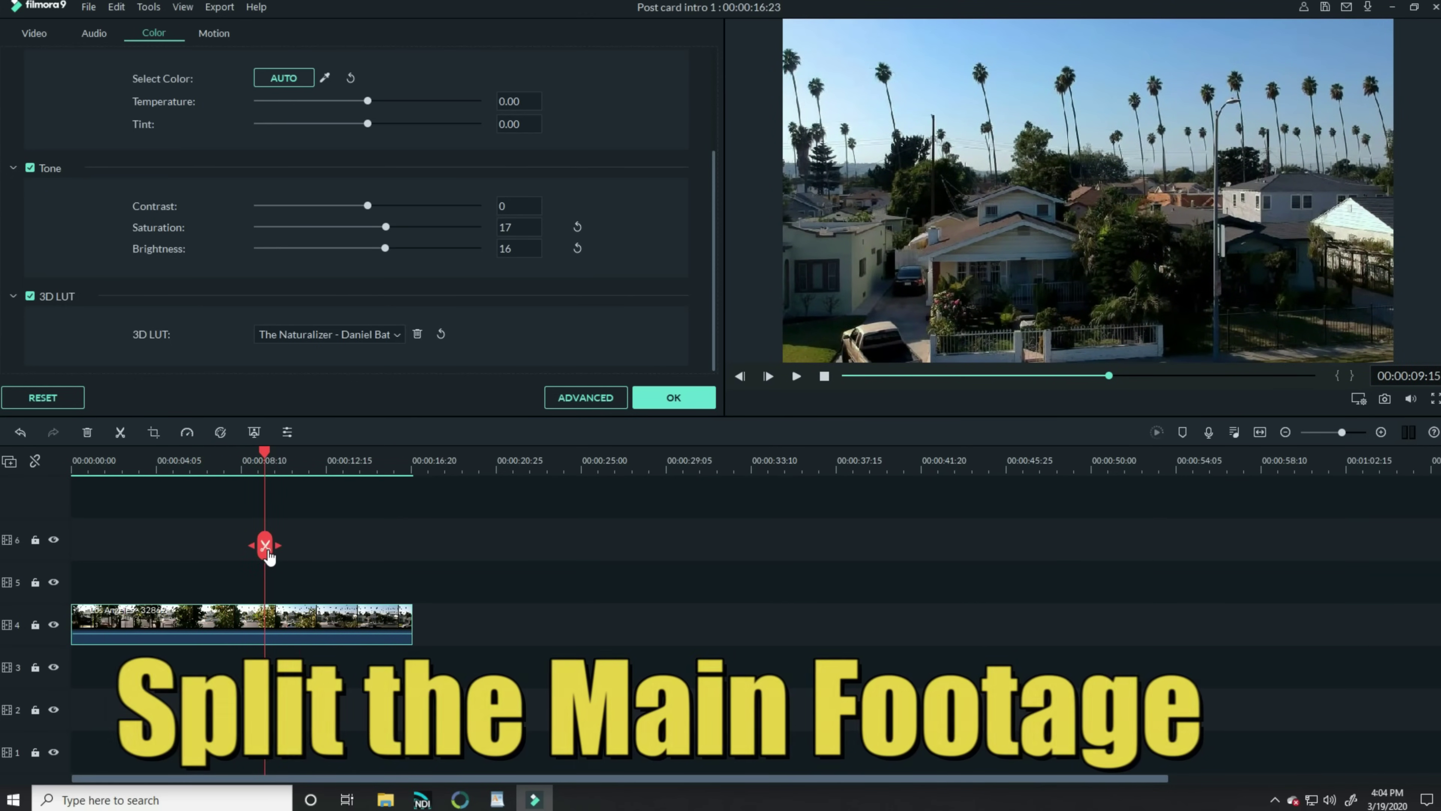
Split the graded clip at 00:00:09:15, select its second half and return the playhead to the cut.
{"action": "left_click", "coordinate": [264, 546]}
{"action": "scroll", "coordinate": [289, 569], "scroll_direction": "down", "scroll_amount": 1}
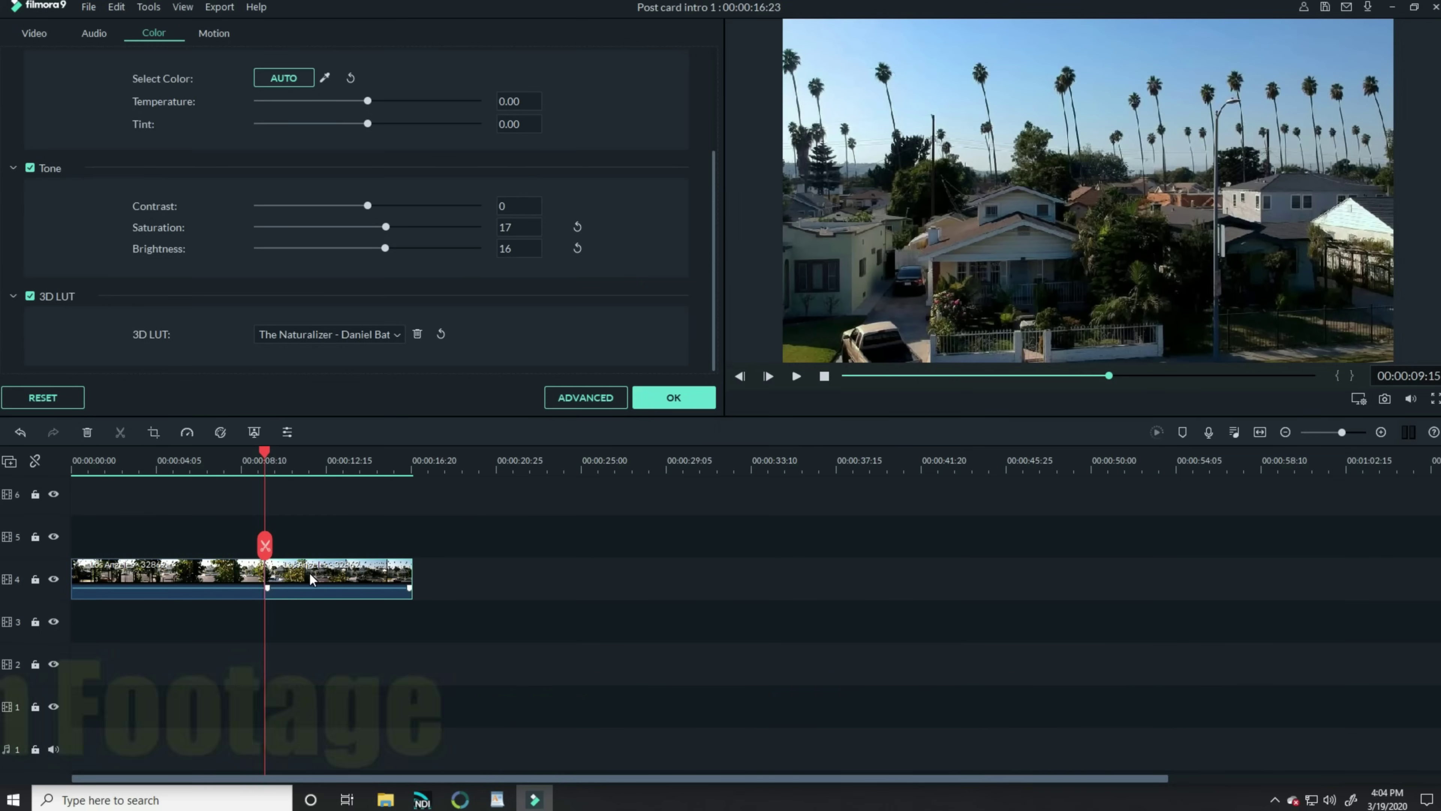
{"action": "left_click", "coordinate": [311, 578]}
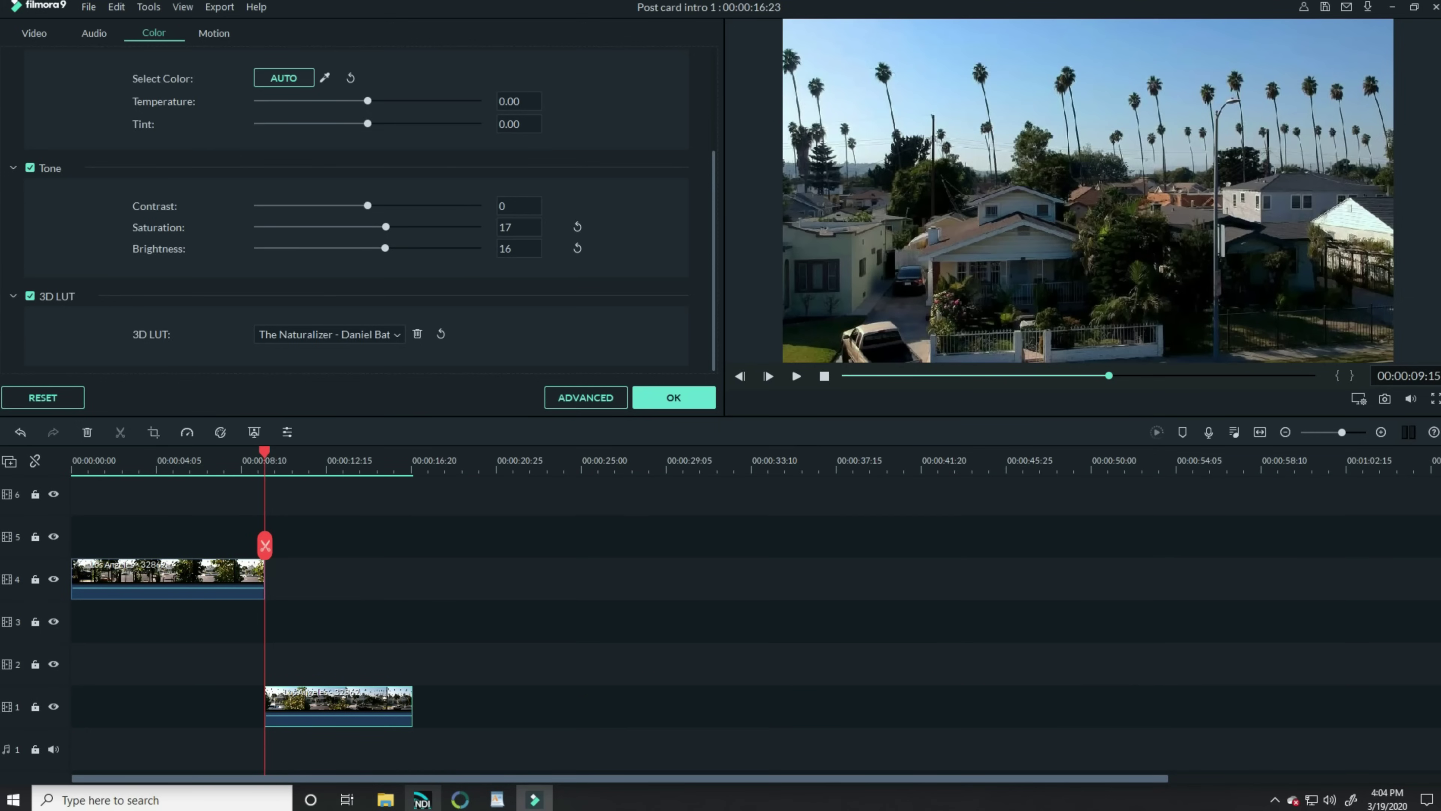
{"action": "left_click_drag", "start_coordinate": [268, 458], "coordinate": [290, 464]}
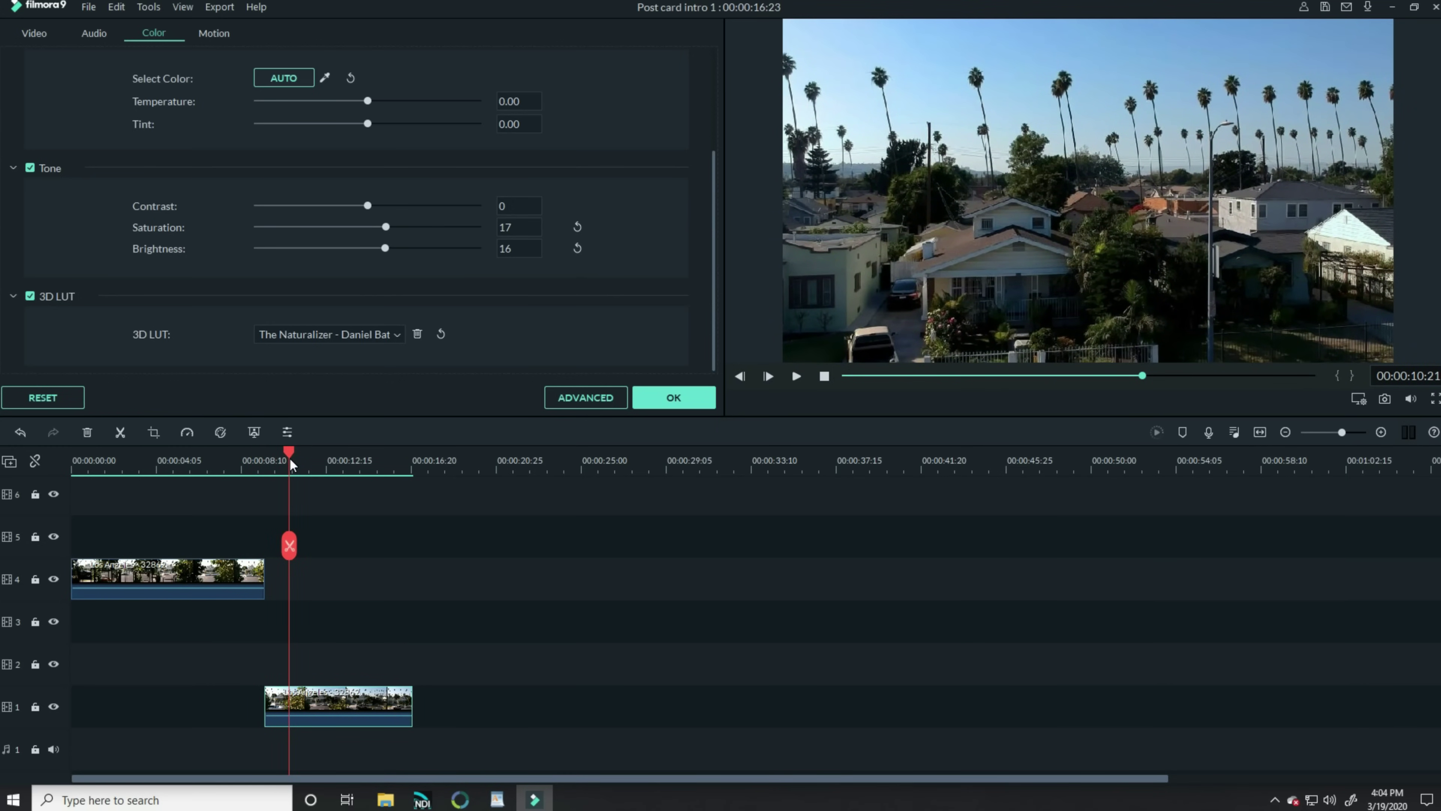
{"action": "scroll", "coordinate": [458, 562], "scroll_direction": "up", "scroll_amount": 1}
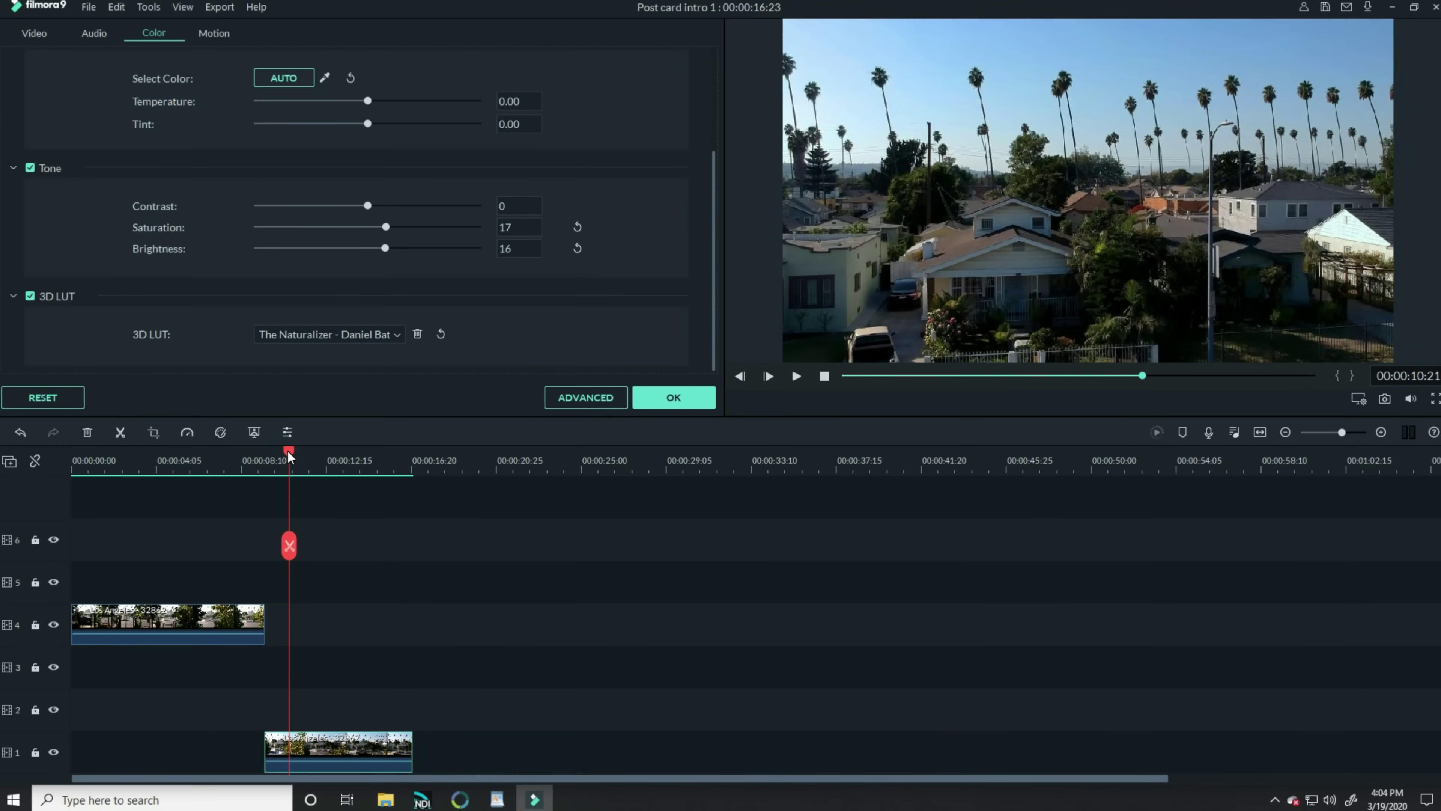
{"action": "left_click_drag", "start_coordinate": [289, 456], "coordinate": [266, 456]}
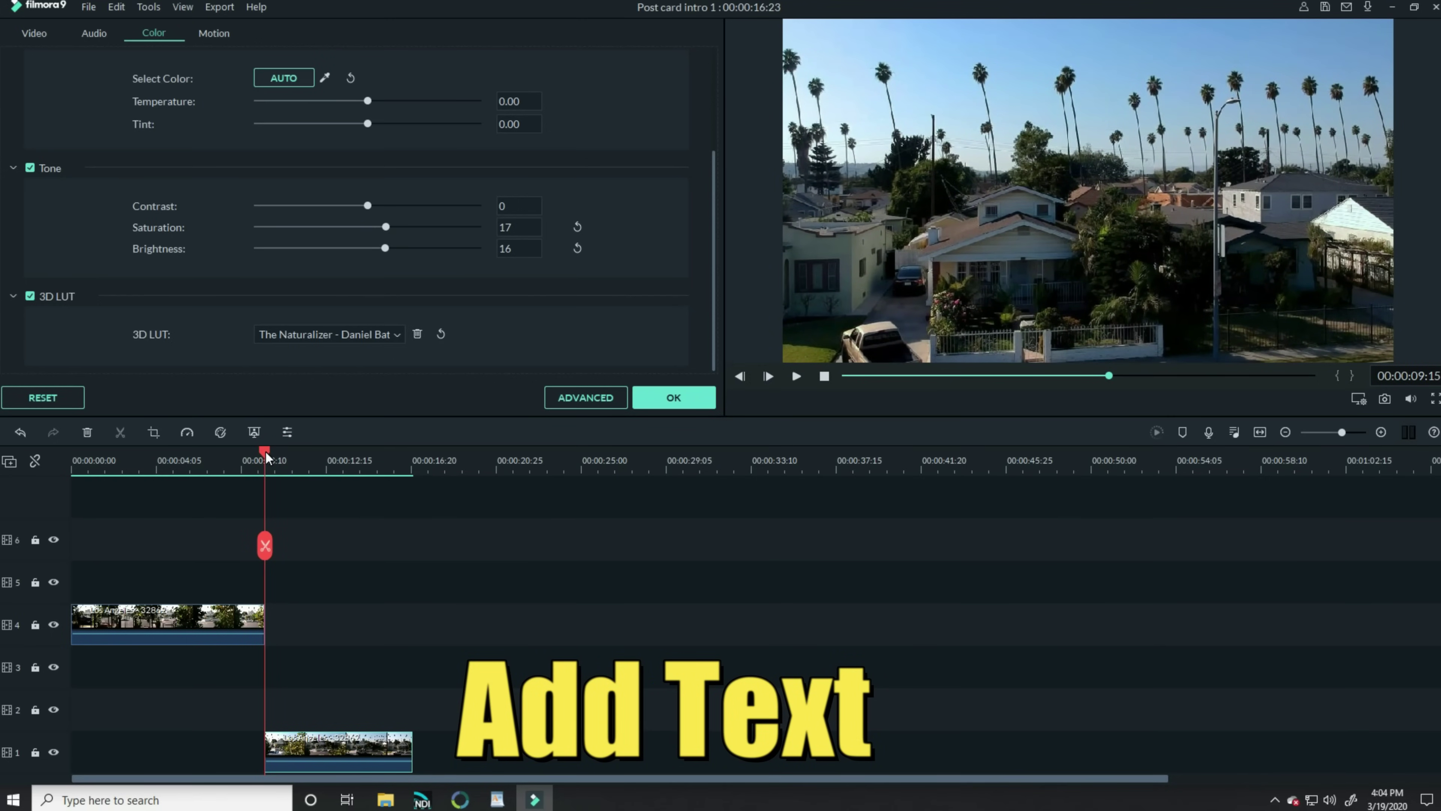
Place a Default Title on track 5 spanning from the split point to 00:00:16:23.
{"action": "left_click", "coordinate": [674, 397]}
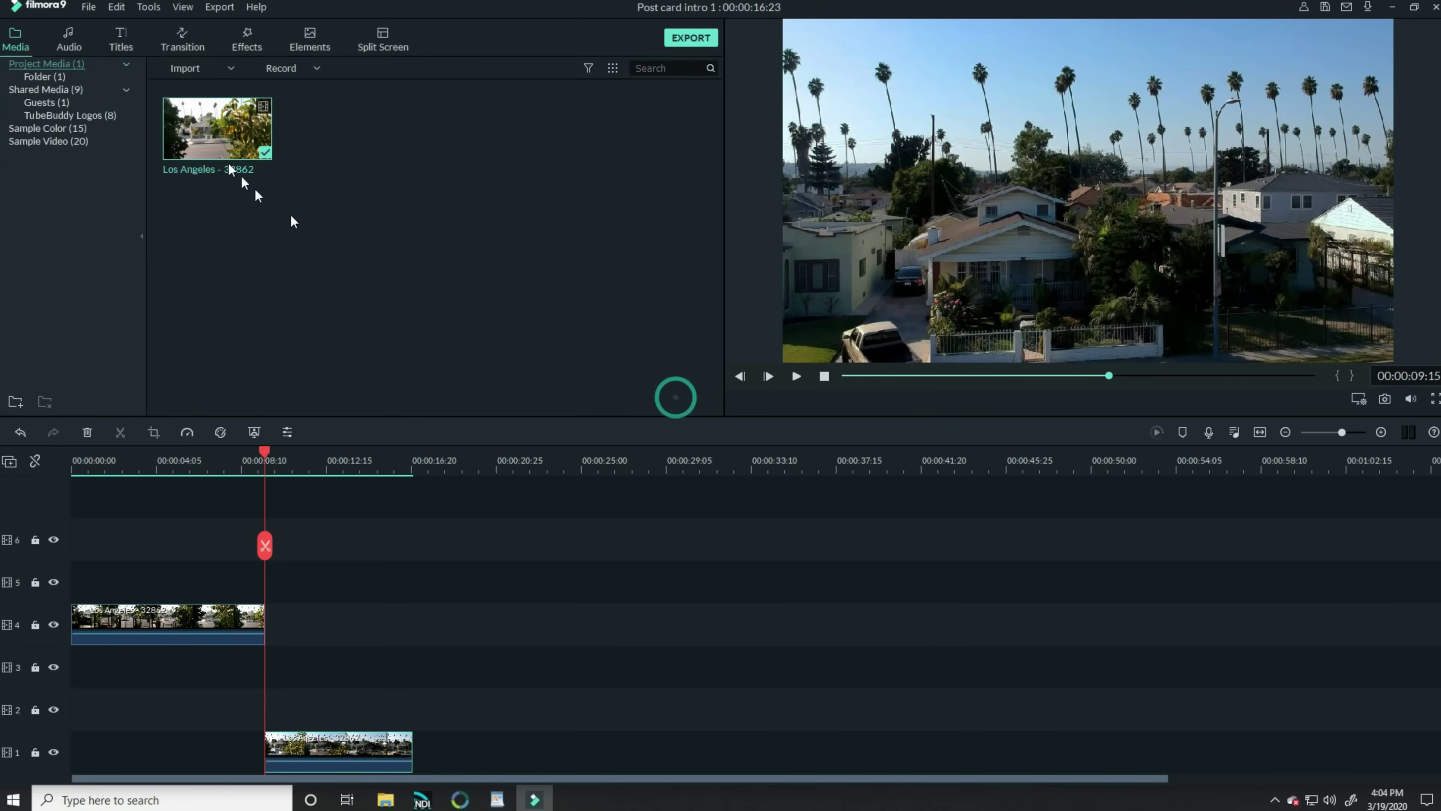
{"action": "left_click", "coordinate": [159, 47]}
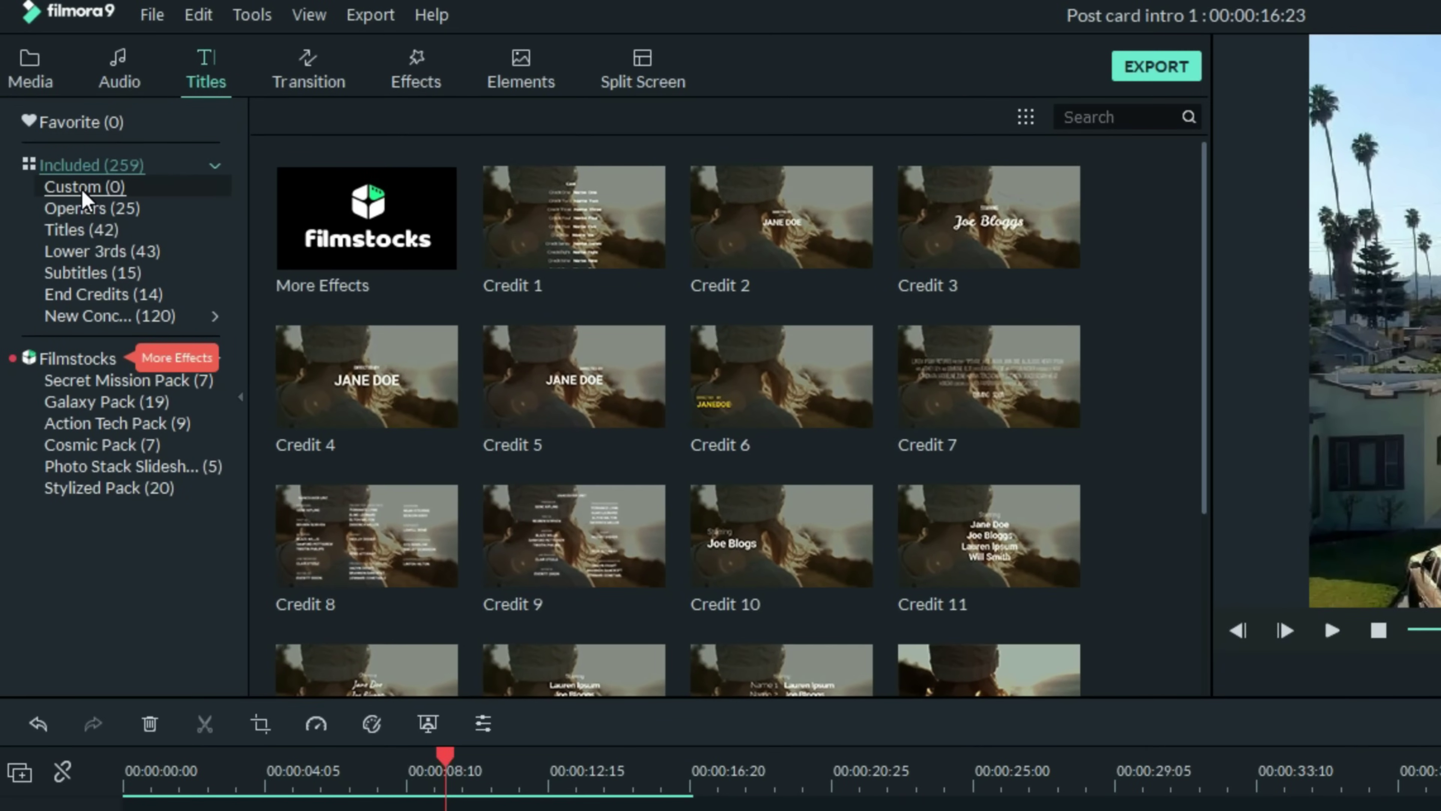
{"action": "left_click", "coordinate": [81, 229]}
{"action": "left_click_drag", "start_coordinate": [393, 231], "coordinate": [462, 809]}
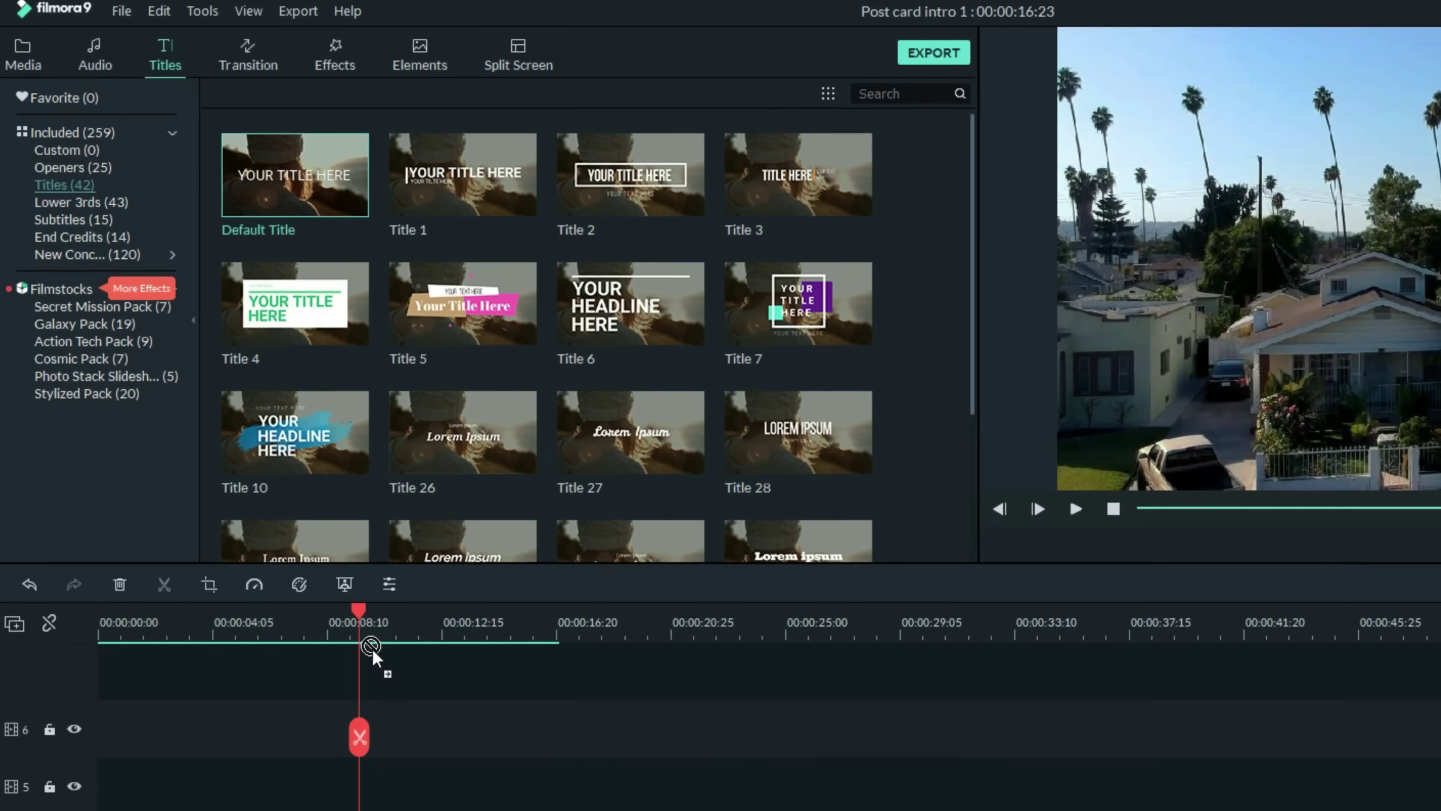
{"action": "left_click_drag", "start_coordinate": [371, 655], "coordinate": [372, 794]}
{"action": "left_click_drag", "start_coordinate": [274, 582], "coordinate": [277, 584]}
{"action": "left_click_drag", "start_coordinate": [364, 577], "coordinate": [411, 587]}
Replace the title's placeholder text with LOS ANGELES.
{"action": "double_click", "coordinate": [336, 574]}
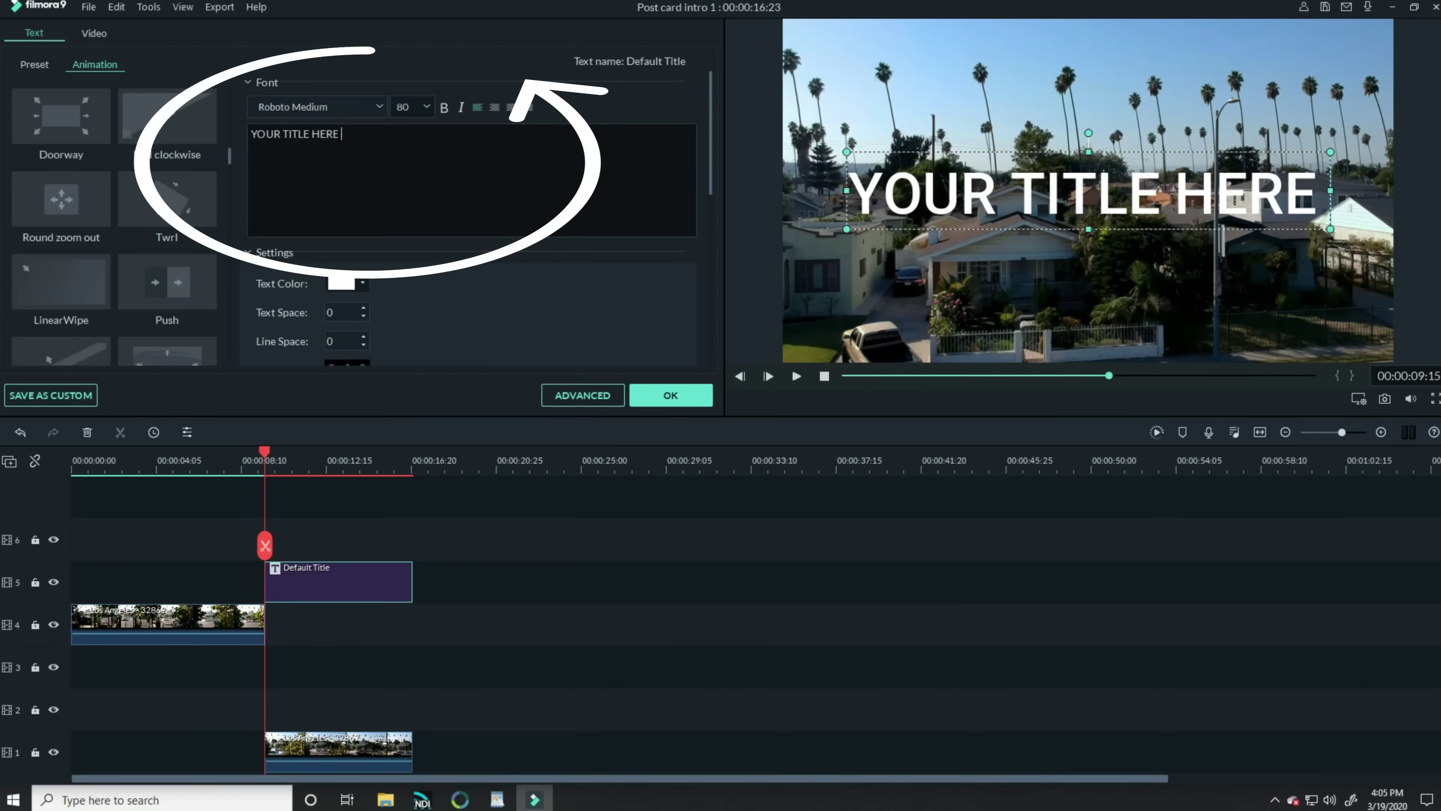
{"action": "triple_click", "coordinate": [346, 135]}
{"action": "type", "text": "LOS A"}
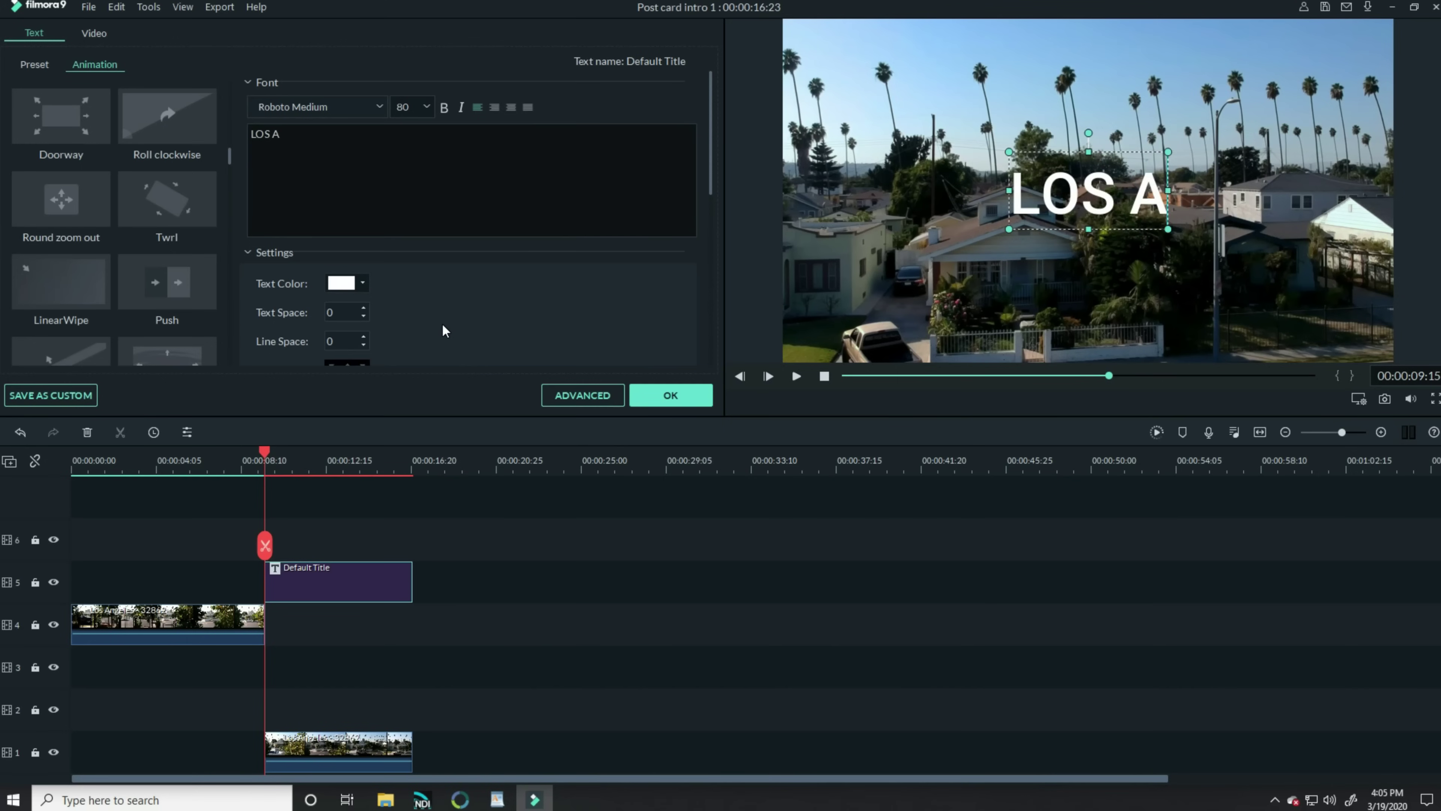
{"action": "type", "text": "NGELES"}
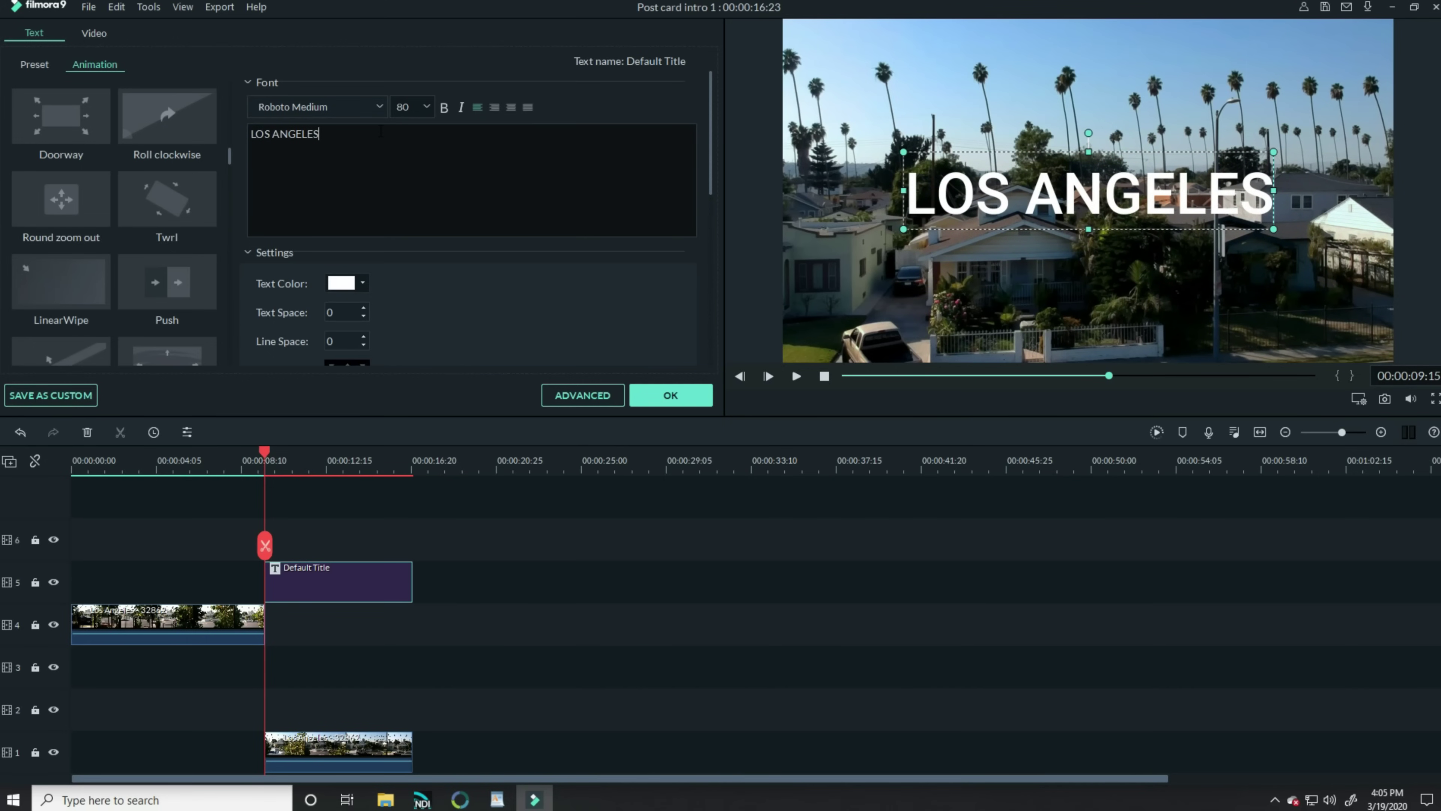
Set the LOS ANGELES title to Abril Fatface, enlarge it, and centre it near the frame's top.
{"action": "left_click", "coordinate": [375, 104]}
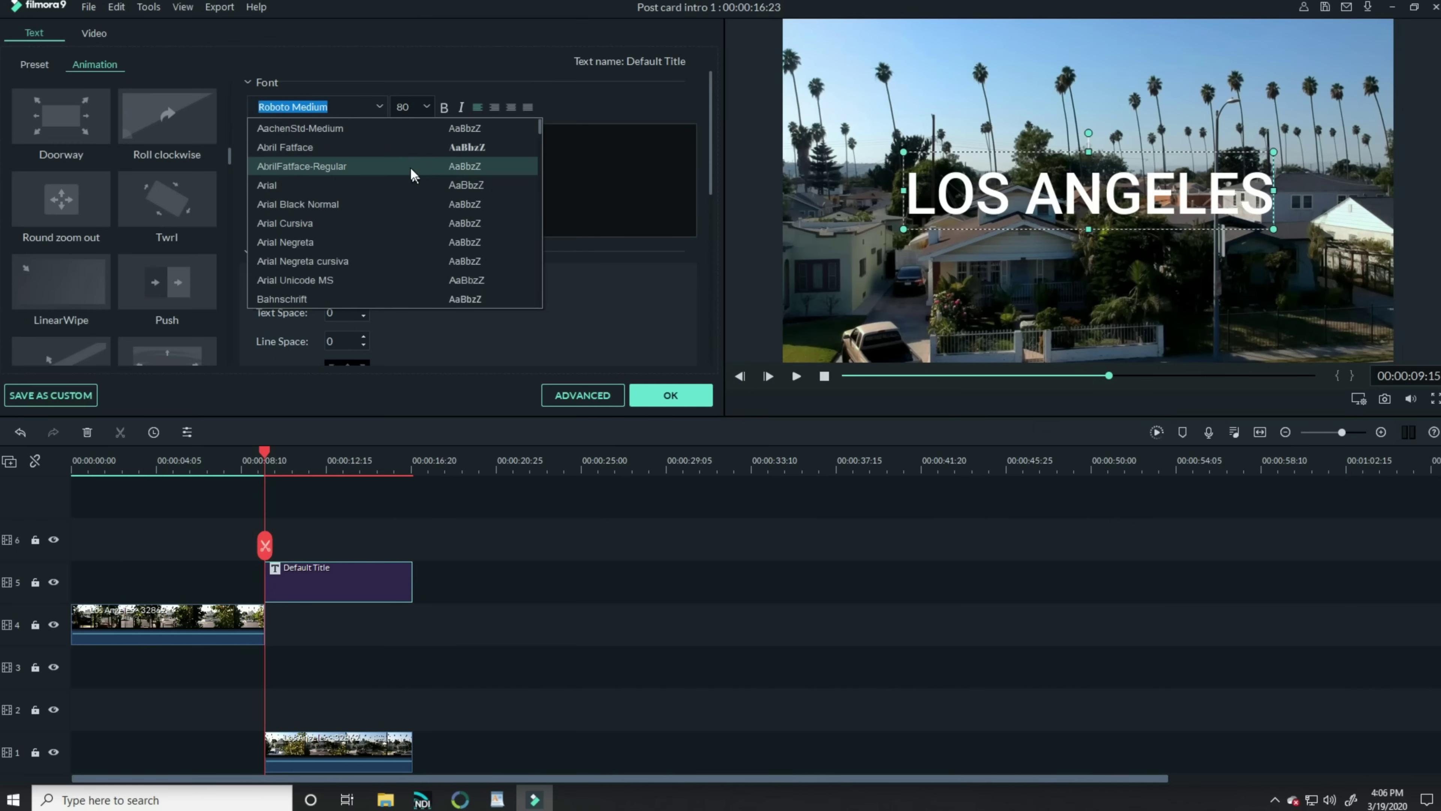
{"action": "left_click", "coordinate": [283, 148]}
{"action": "left_click", "coordinate": [426, 106]}
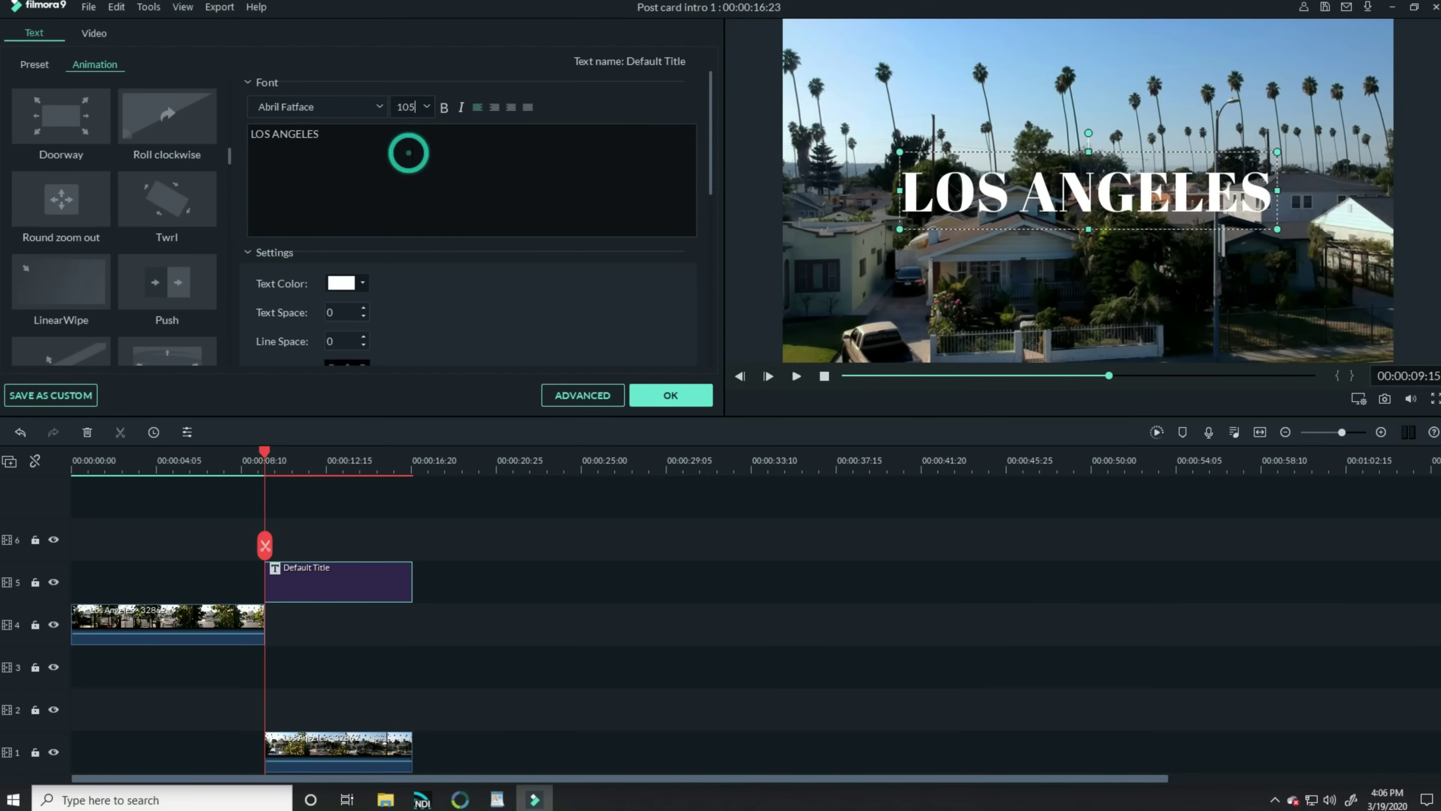
{"action": "left_click_drag", "start_coordinate": [1273, 152], "coordinate": [1435, 120]}
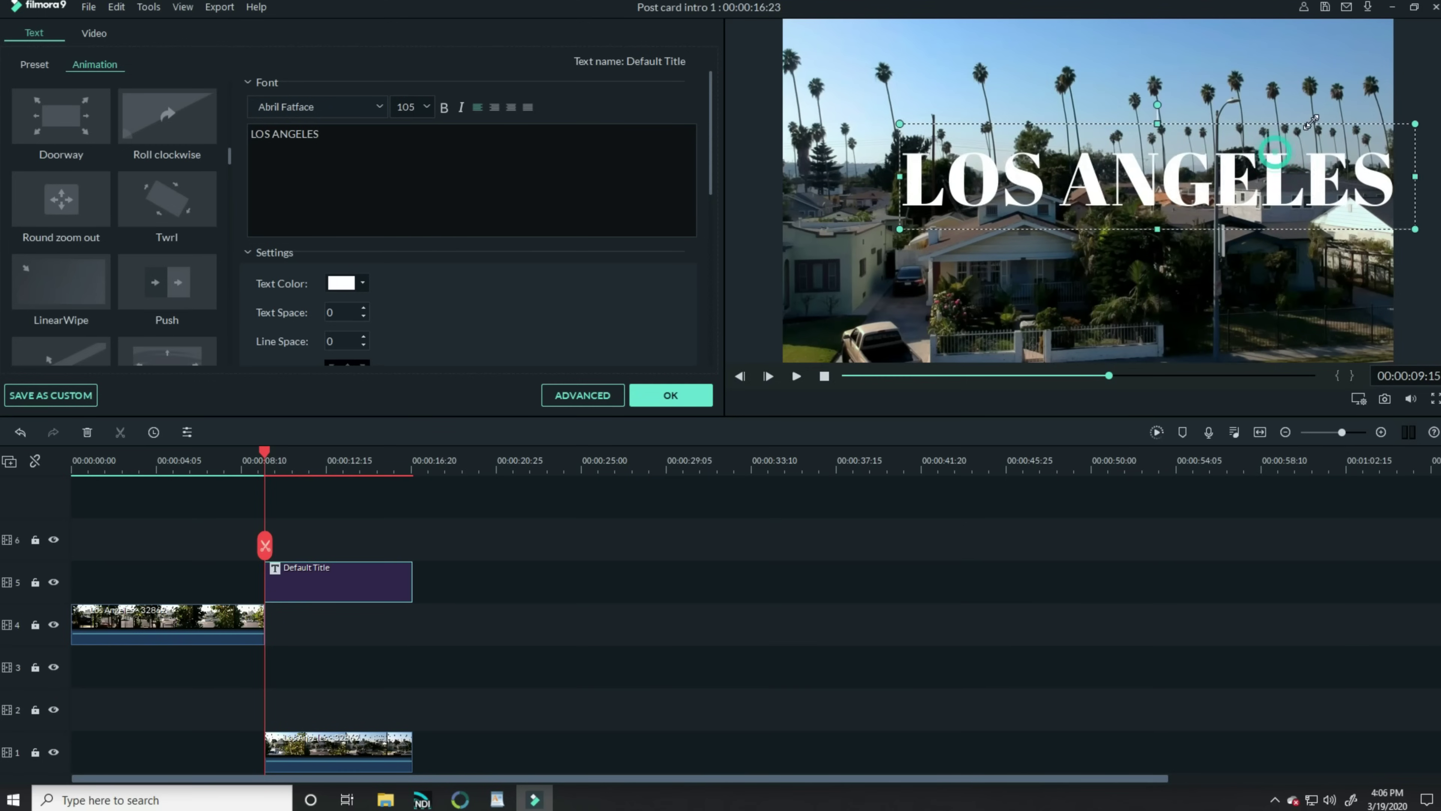
{"action": "left_click_drag", "start_coordinate": [821, 262], "coordinate": [712, 261]}
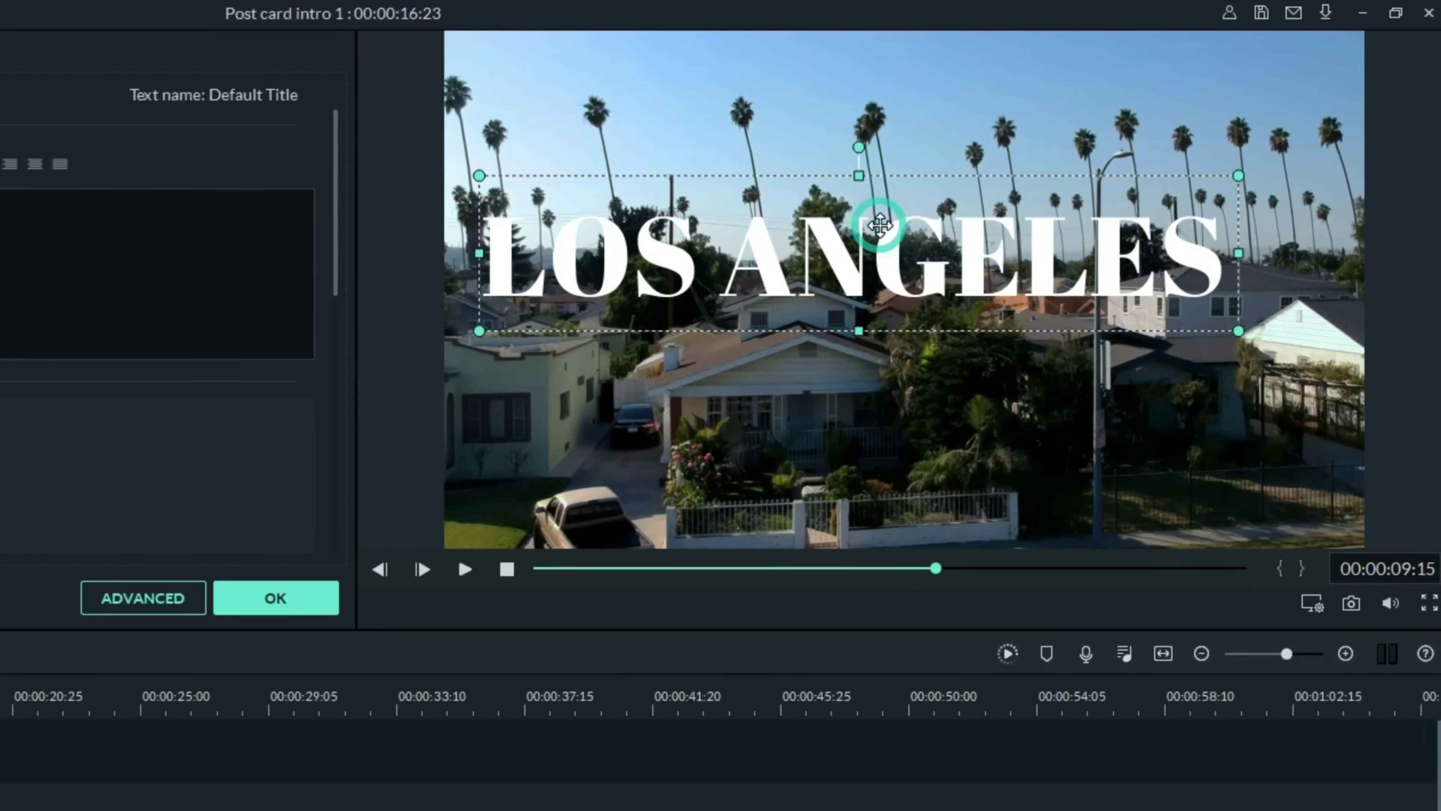
{"action": "left_click_drag", "start_coordinate": [880, 226], "coordinate": [860, 246]}
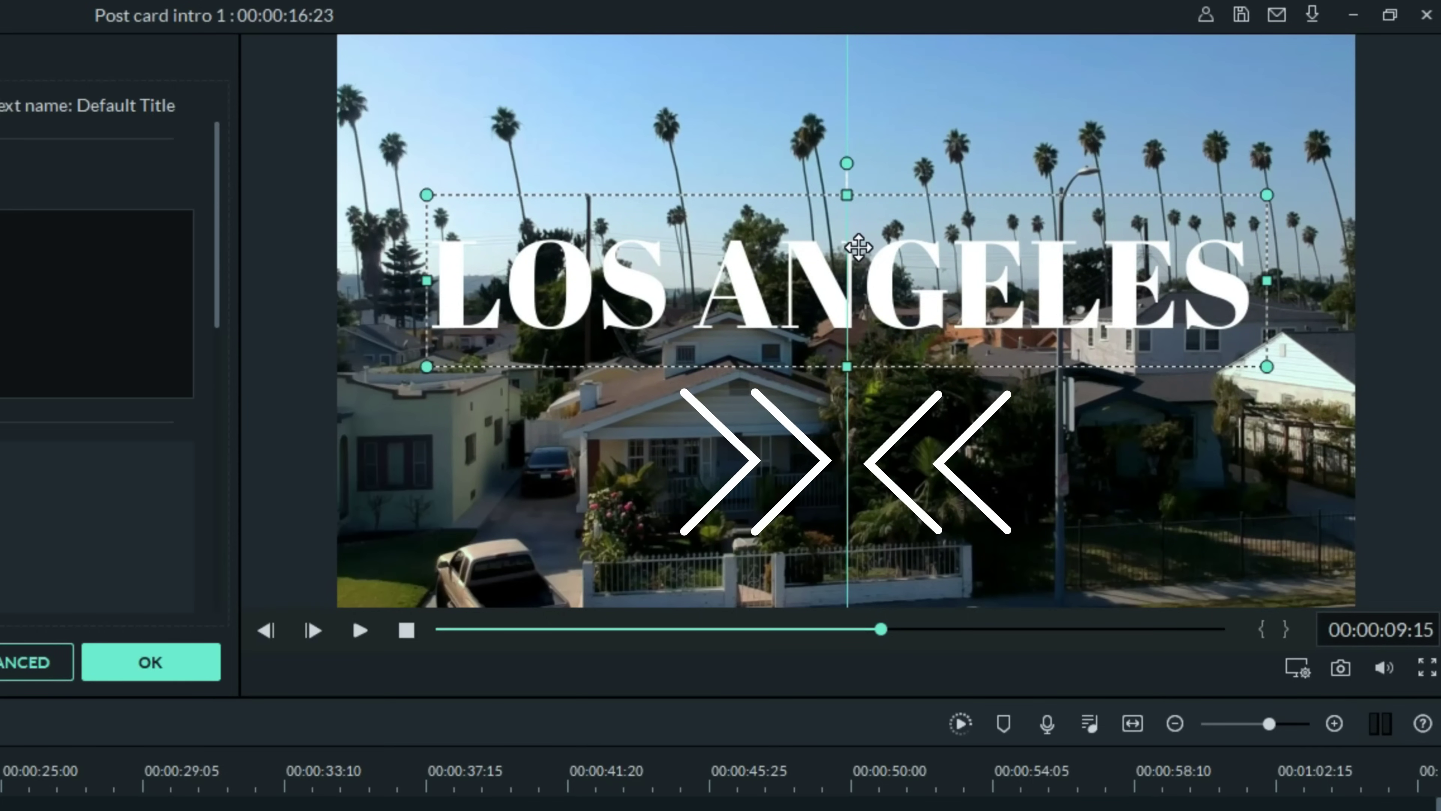
{"action": "left_click_drag", "start_coordinate": [856, 247], "coordinate": [851, 194]}
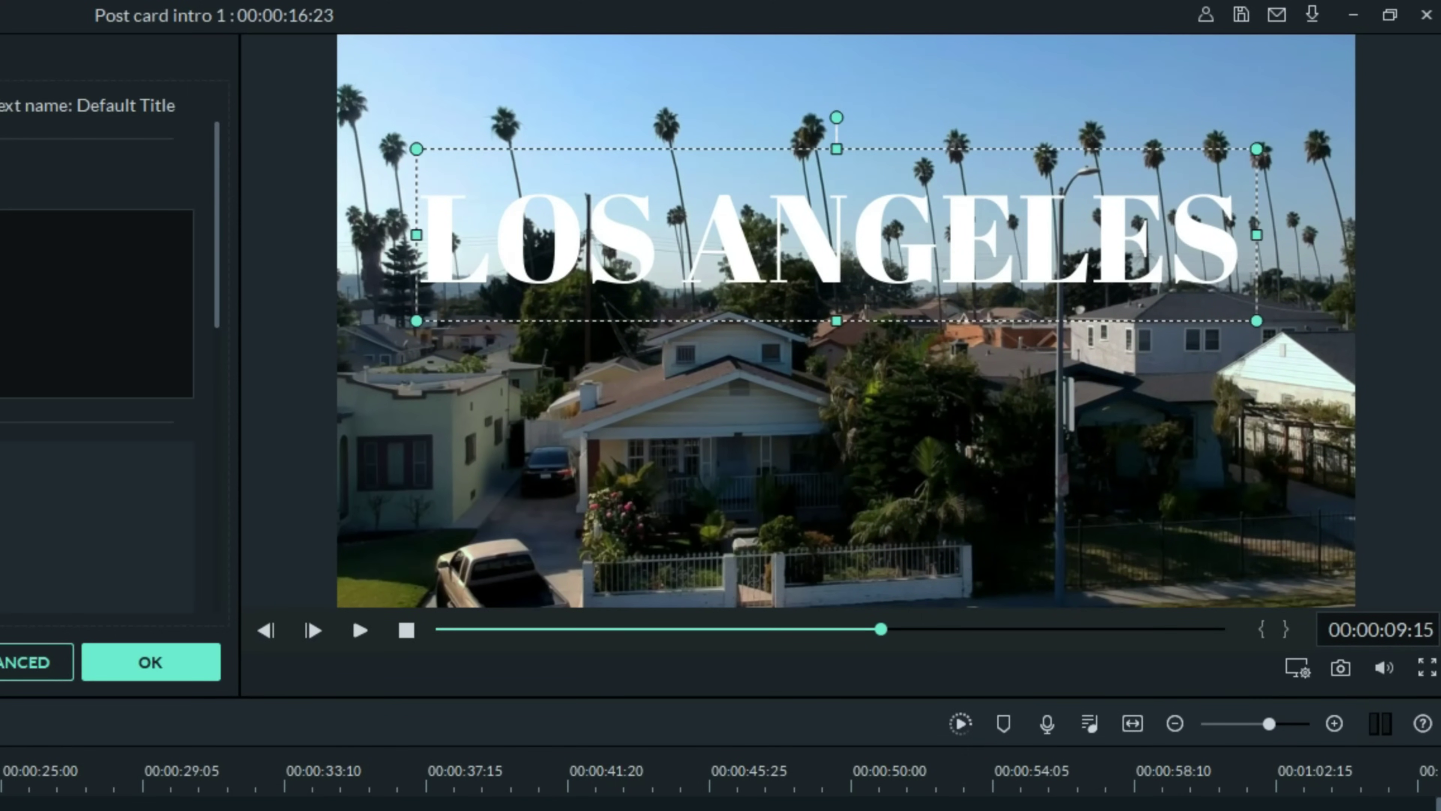
{"action": "left_click", "coordinate": [676, 457]}
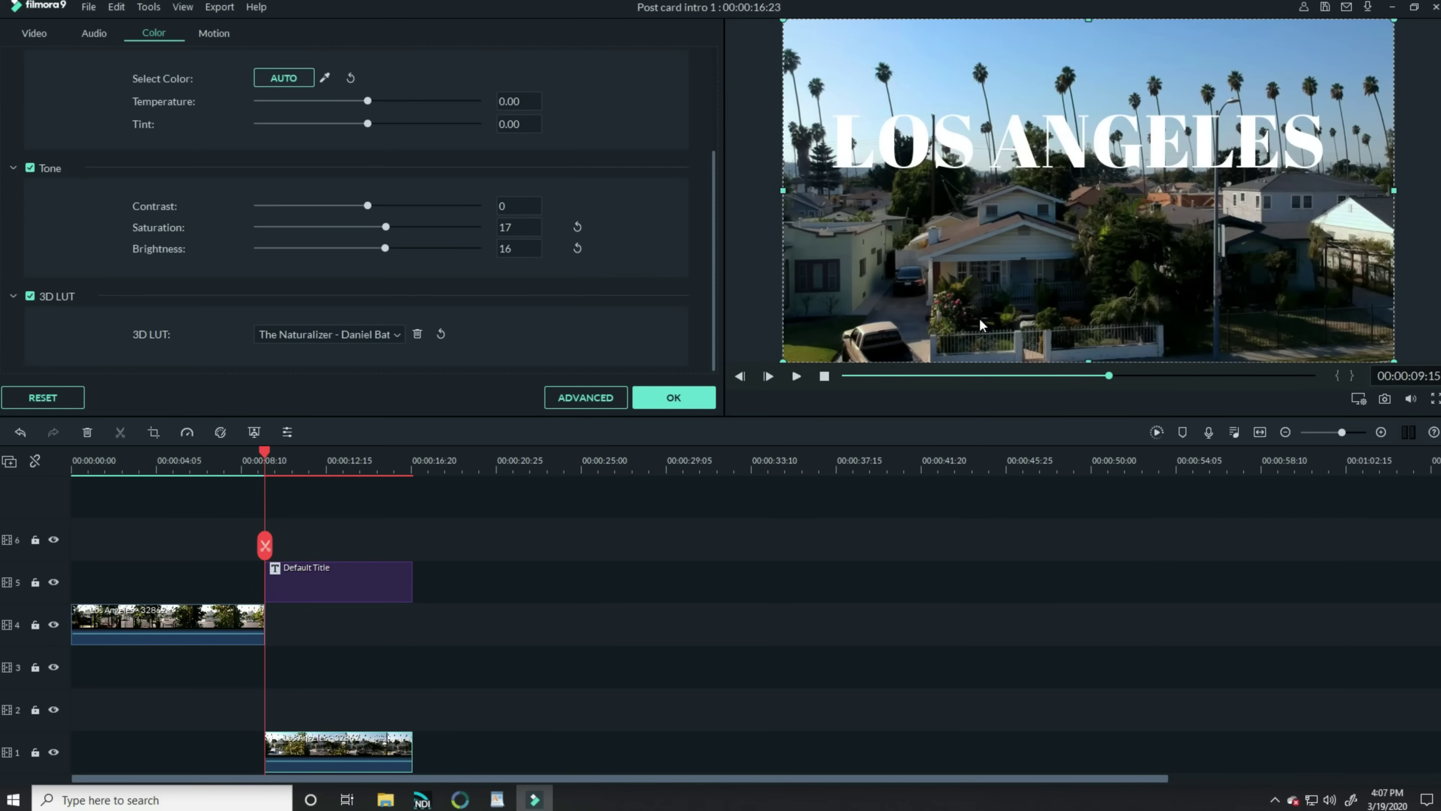
Place a Black sample colour clip on track 2 above the footage at 35% opacity.
{"action": "left_click", "coordinate": [674, 398]}
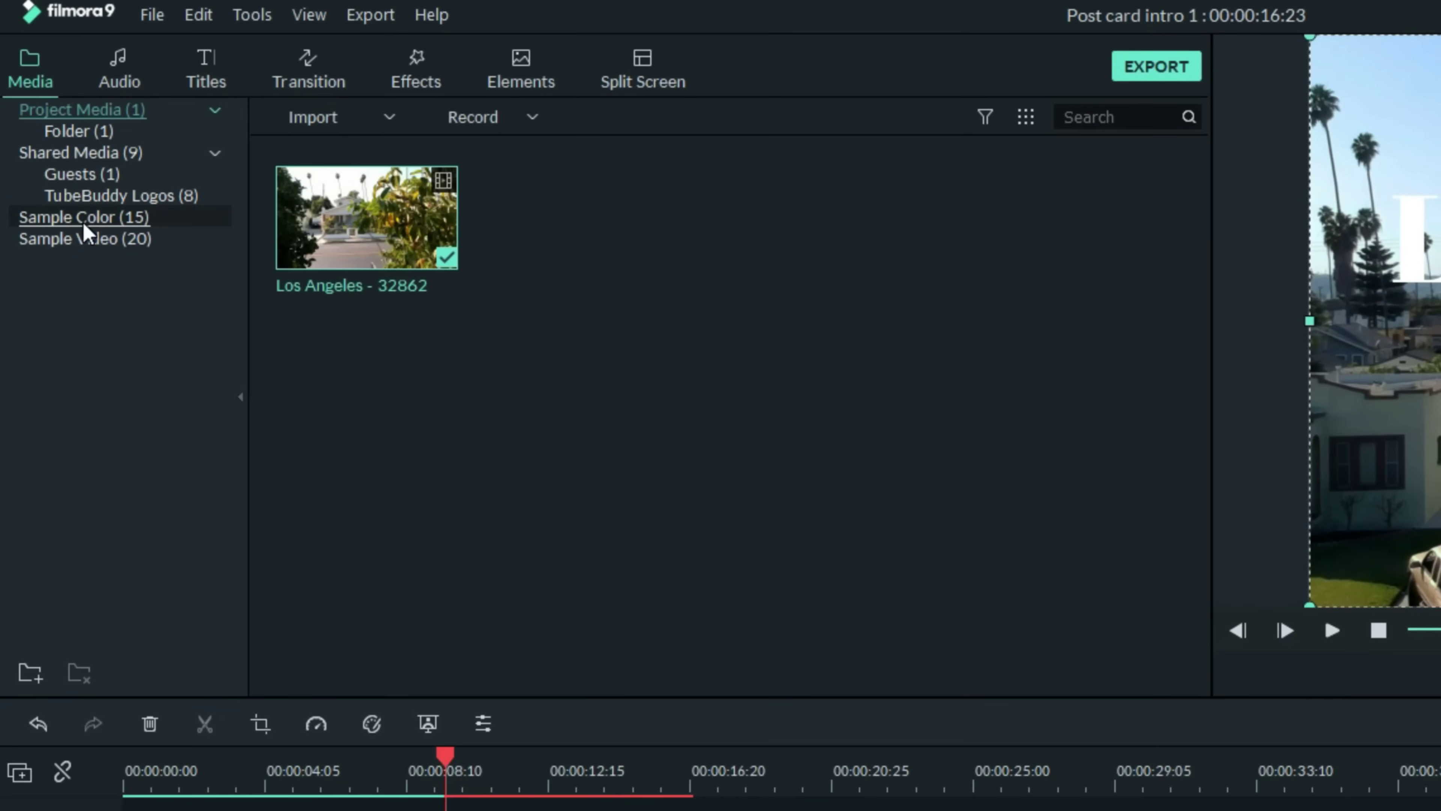
{"action": "left_click", "coordinate": [82, 221]}
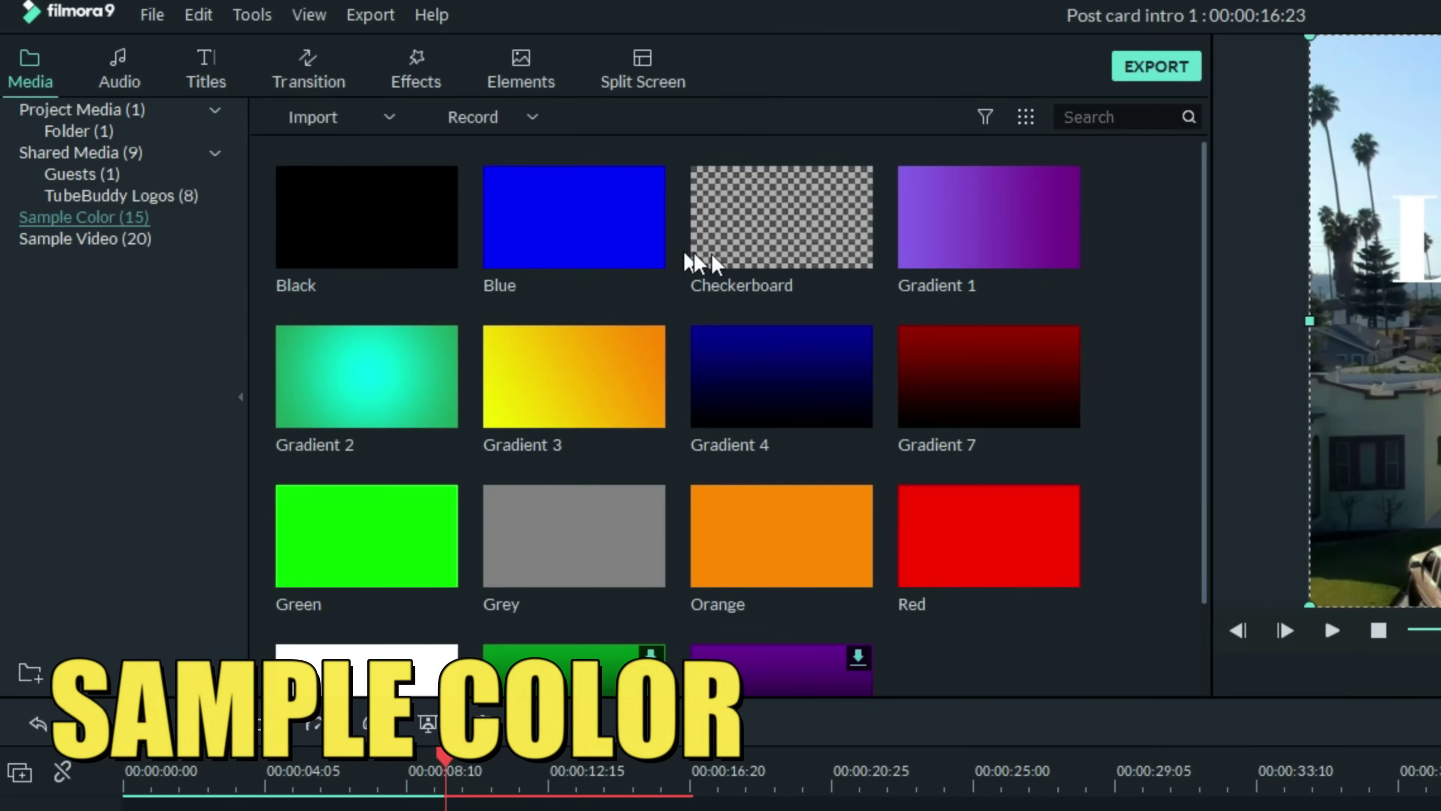
{"action": "left_click_drag", "start_coordinate": [397, 238], "coordinate": [417, 722]}
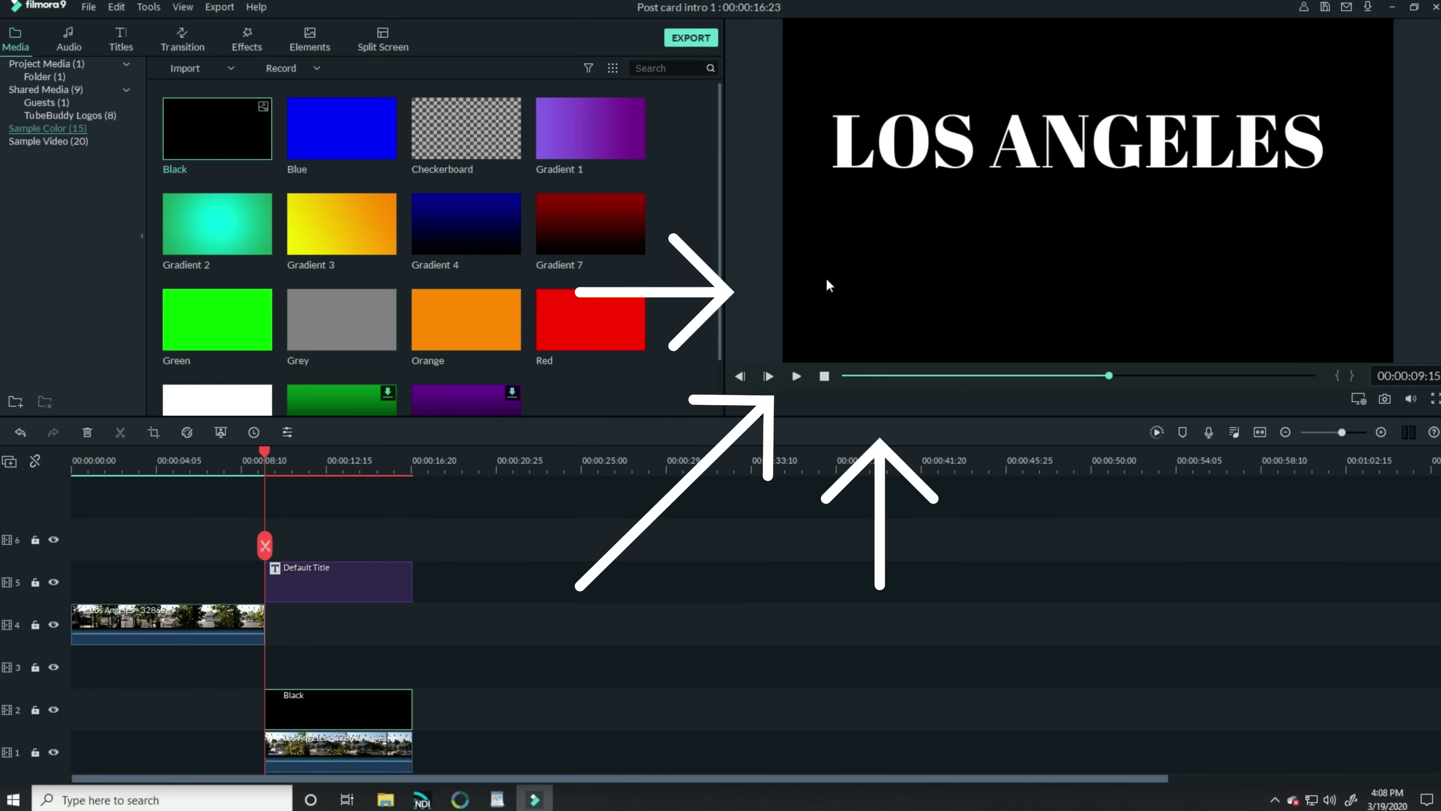
{"action": "double_click", "coordinate": [332, 707]}
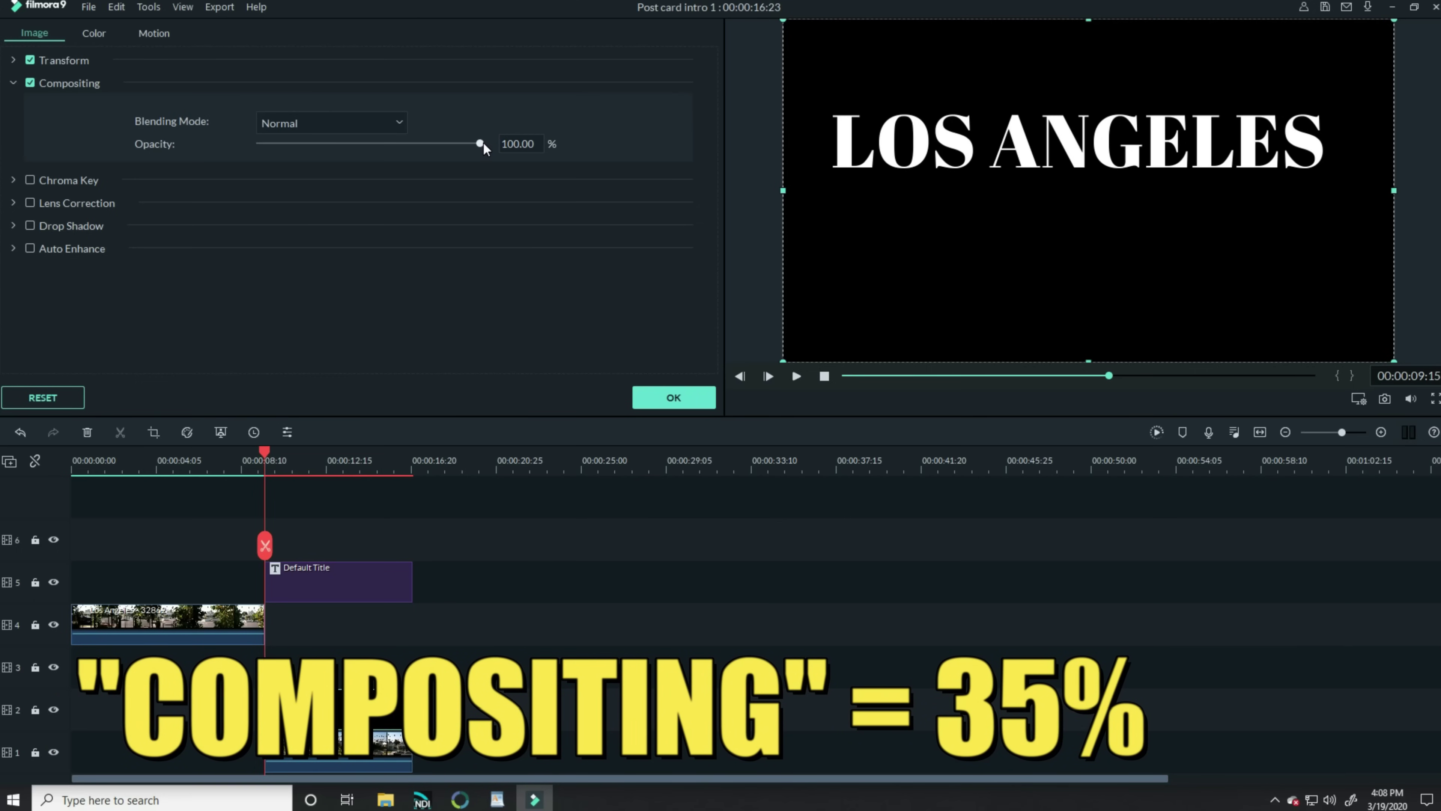
{"action": "left_click_drag", "start_coordinate": [480, 143], "coordinate": [339, 137]}
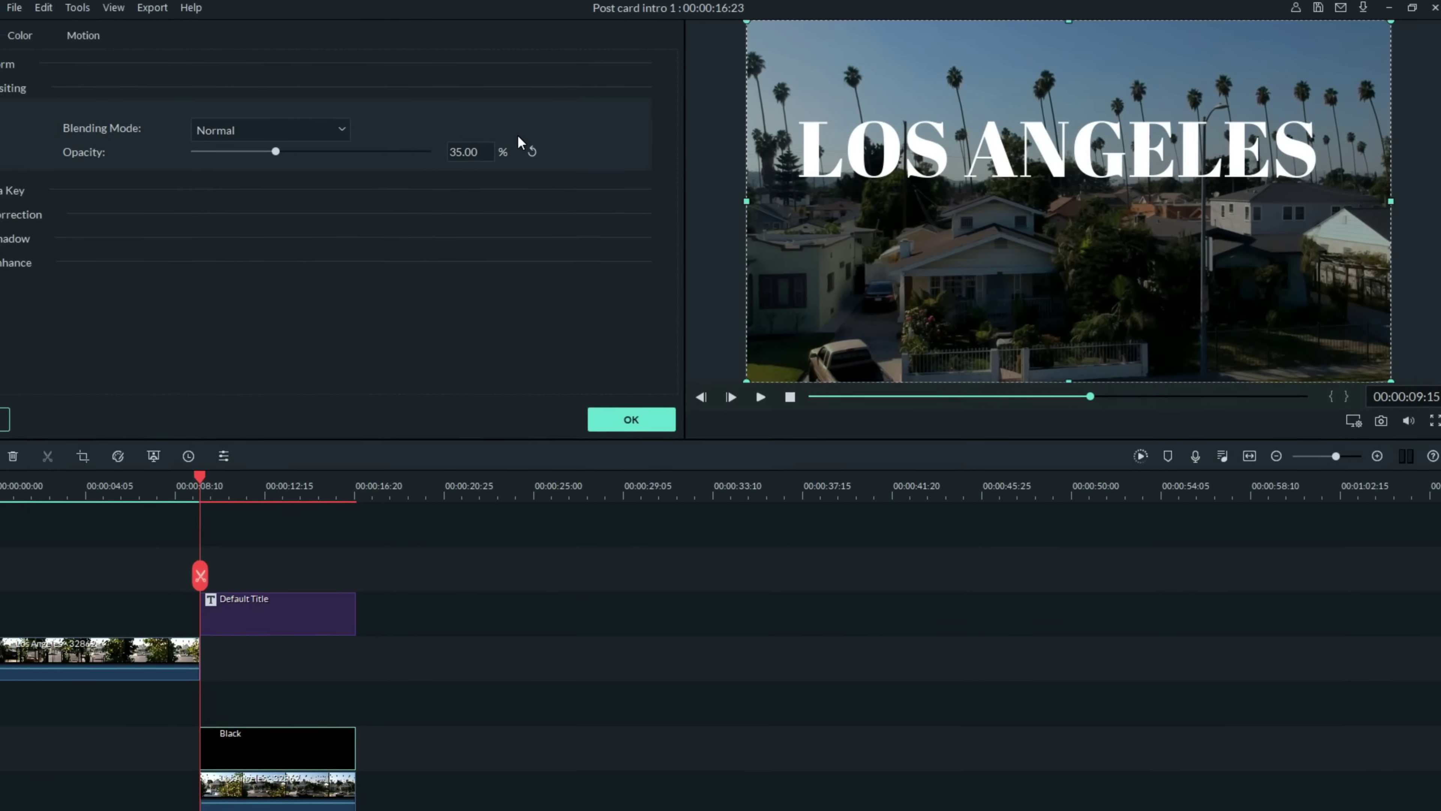
{"action": "left_click", "coordinate": [631, 418]}
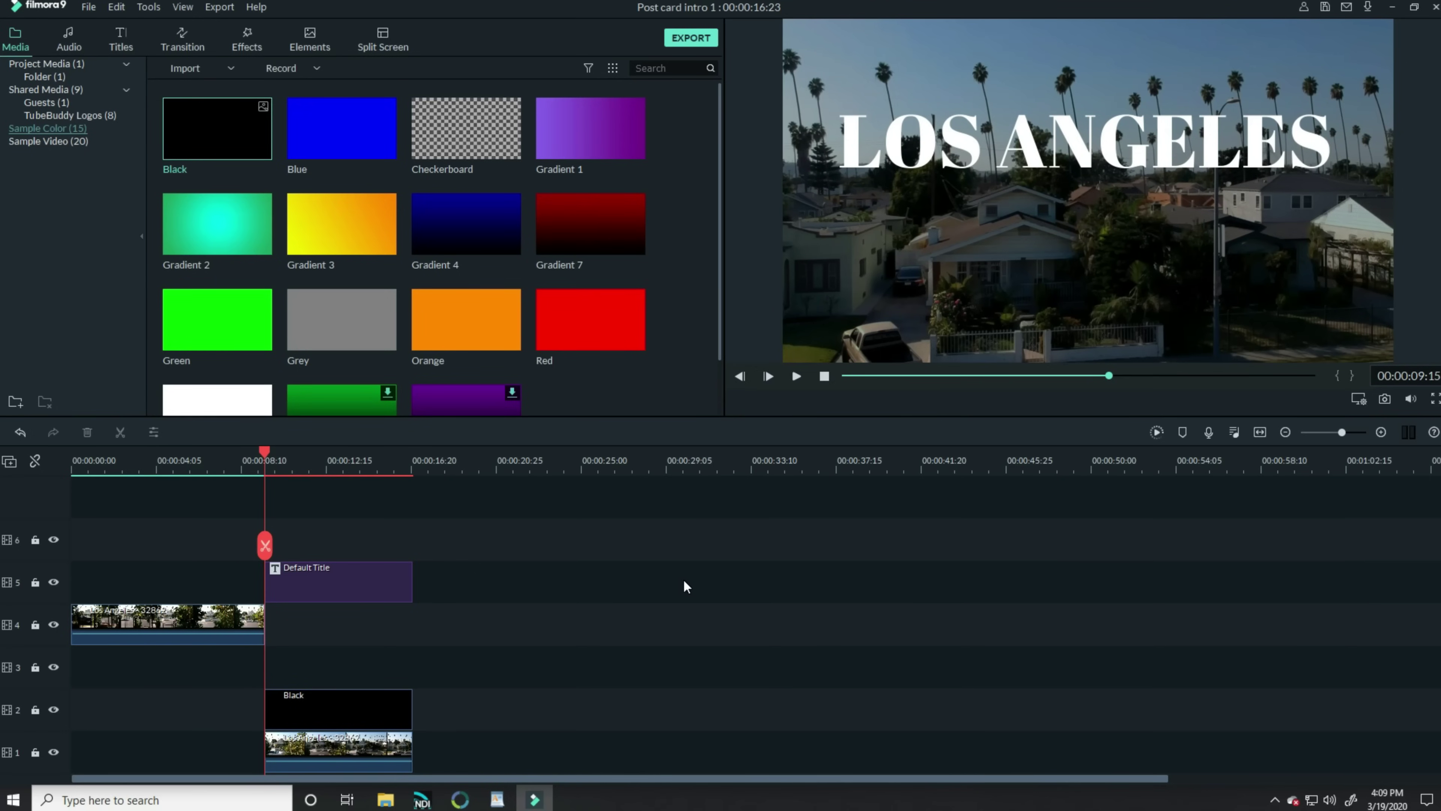
Turn on a text shadow for LOS ANGELES with 64% opacity, blur 8 and distance 4.
{"action": "double_click", "coordinate": [333, 579]}
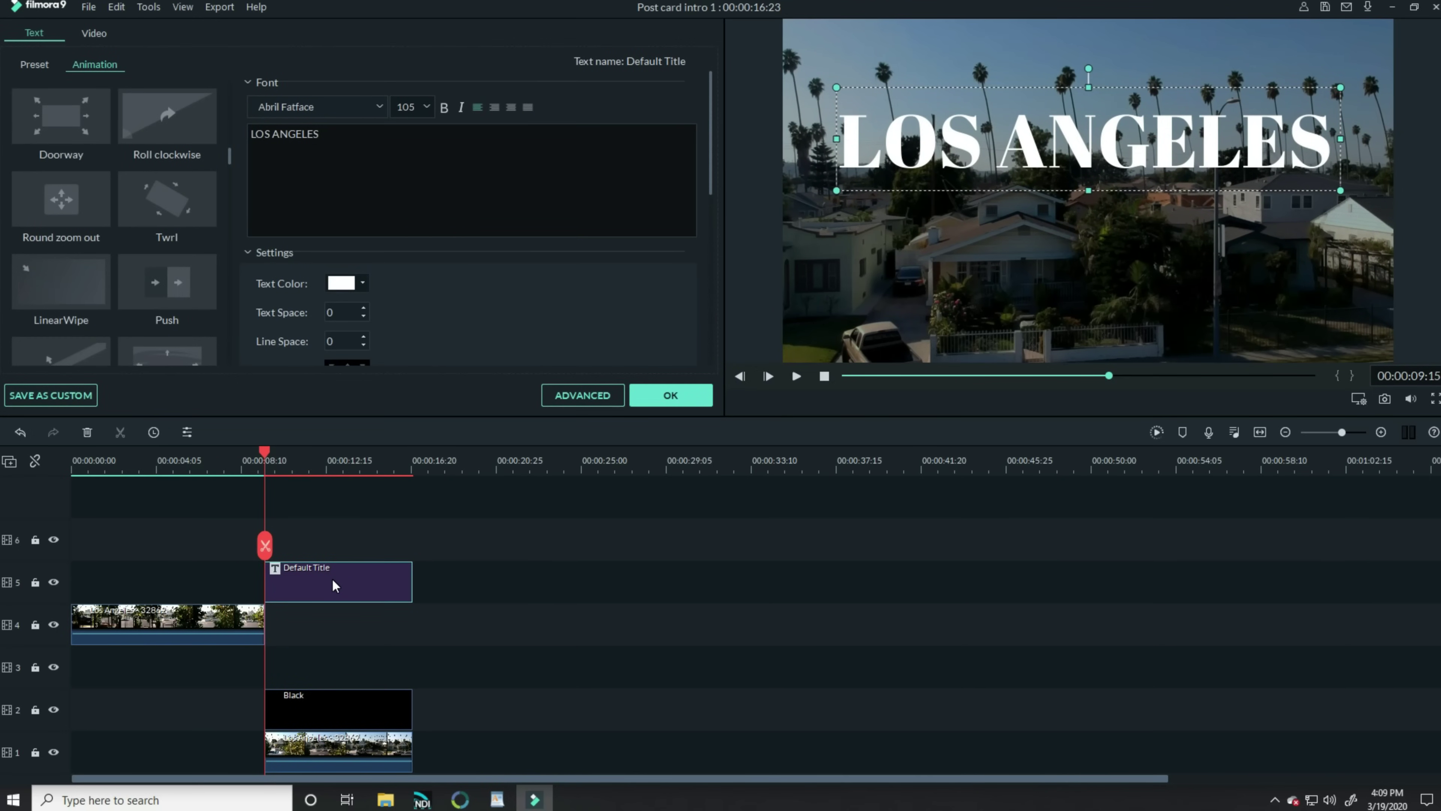
{"action": "left_click", "coordinate": [583, 395]}
{"action": "scroll", "coordinate": [482, 389], "scroll_direction": "down", "scroll_amount": 5}
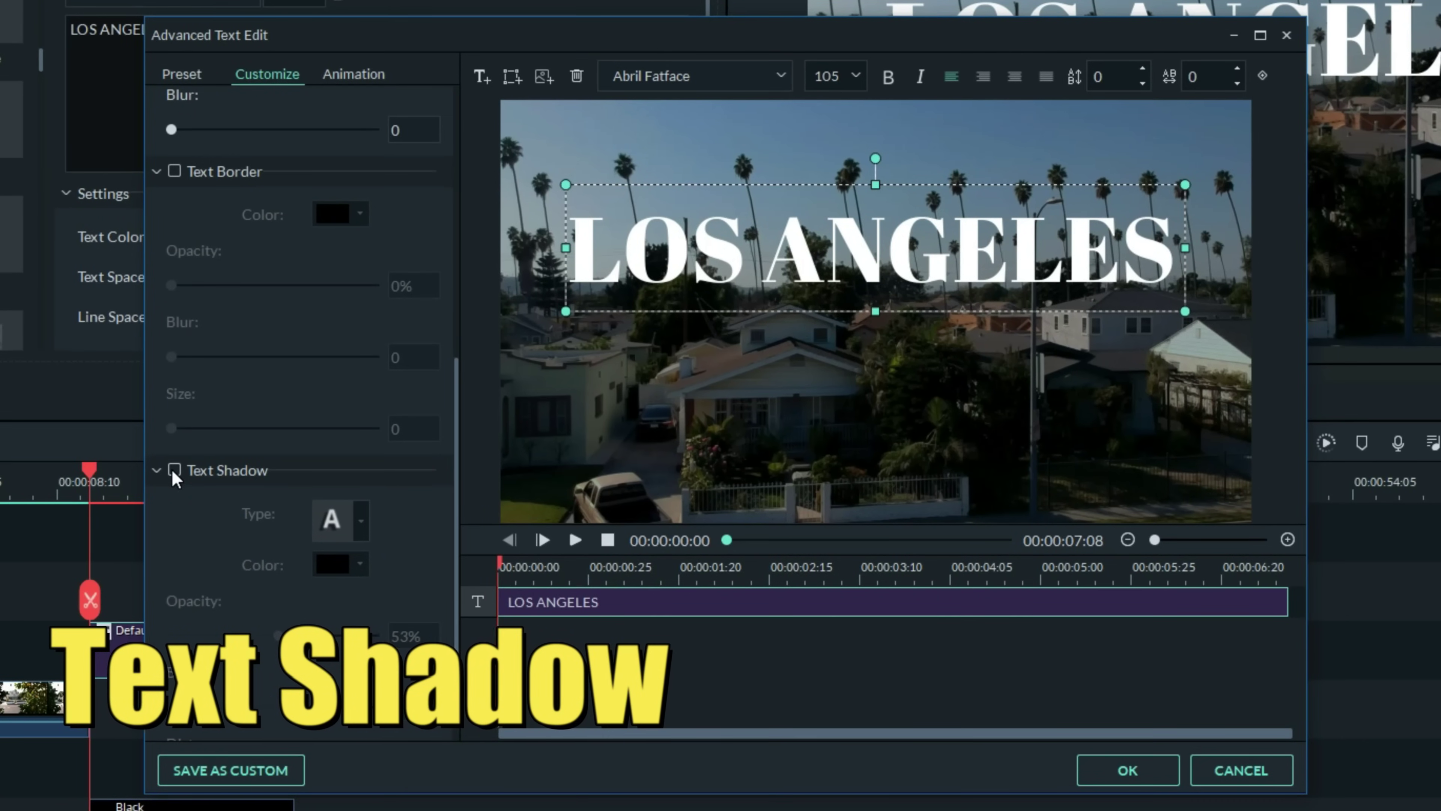
{"action": "left_click", "coordinate": [174, 472]}
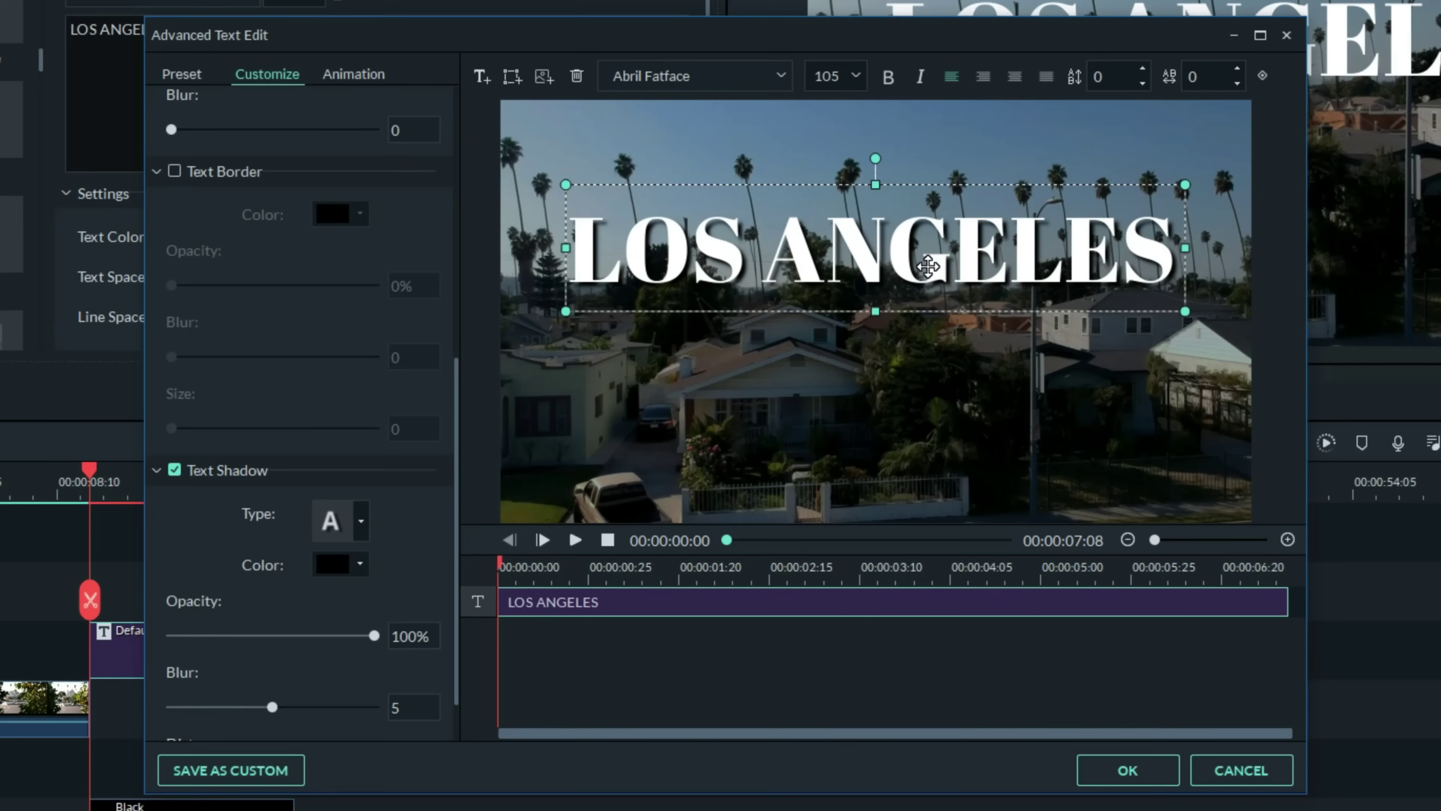
{"action": "left_click", "coordinate": [361, 520]}
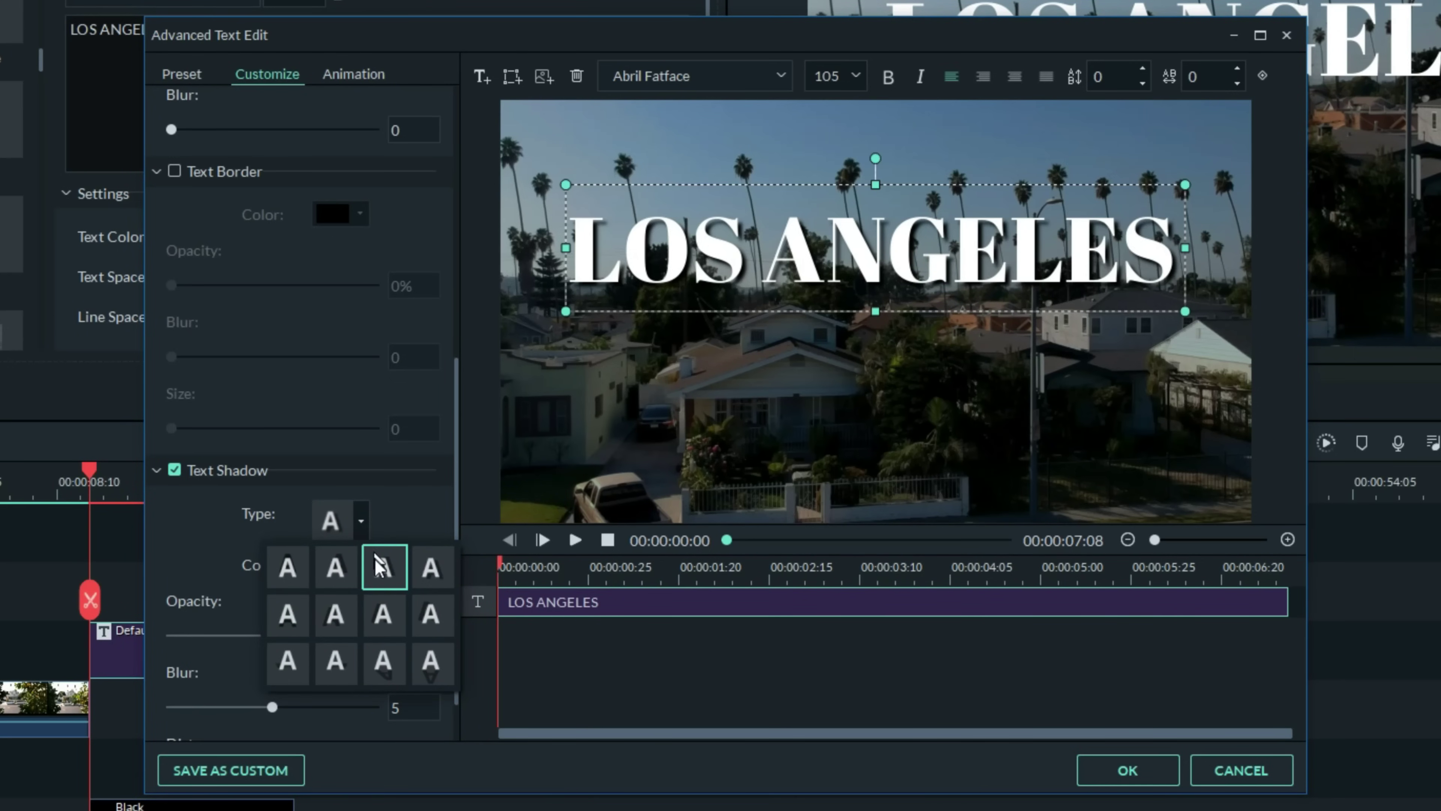
{"action": "left_click", "coordinate": [383, 567]}
{"action": "scroll", "coordinate": [357, 612], "scroll_direction": "down", "scroll_amount": 1}
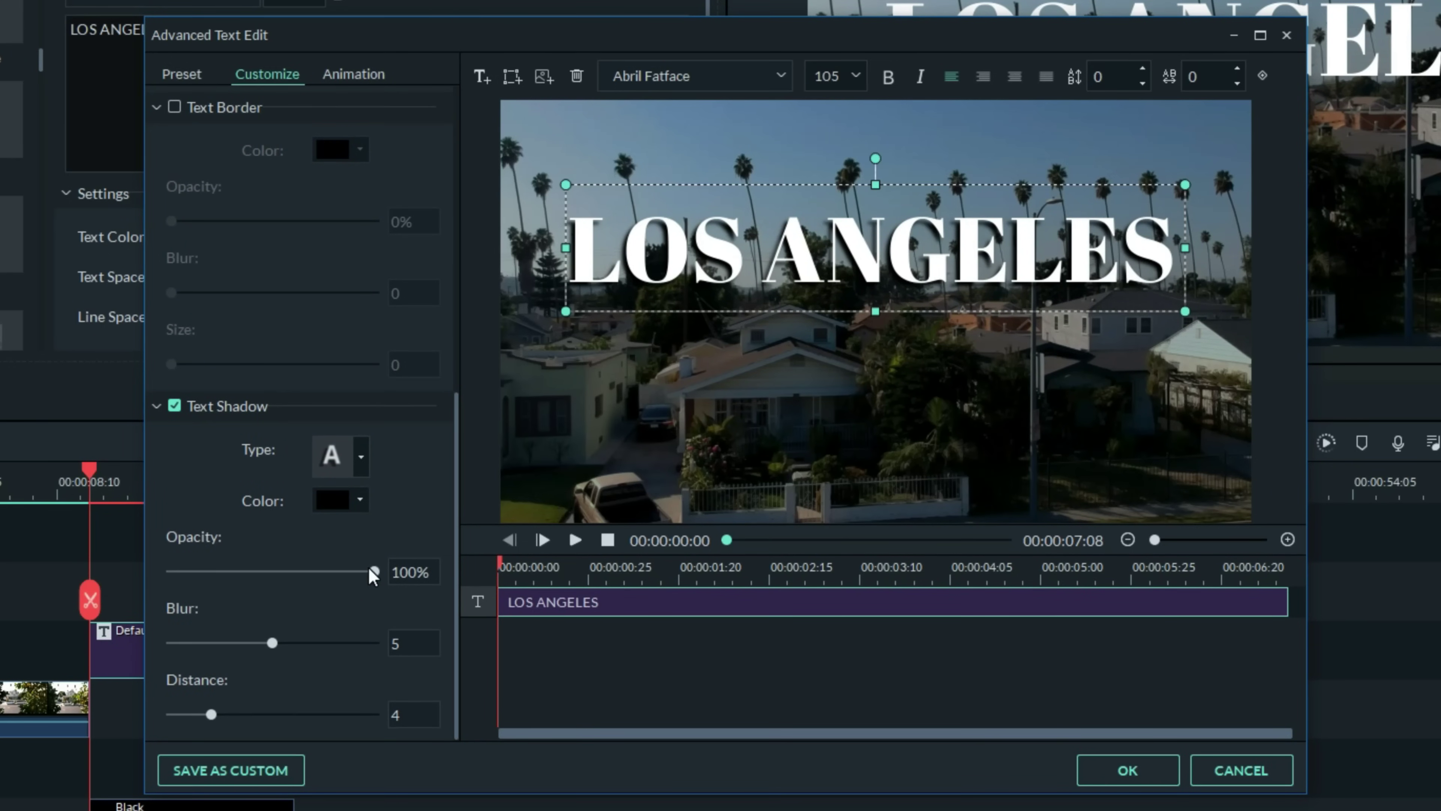
{"action": "left_click_drag", "start_coordinate": [347, 569], "coordinate": [297, 570]}
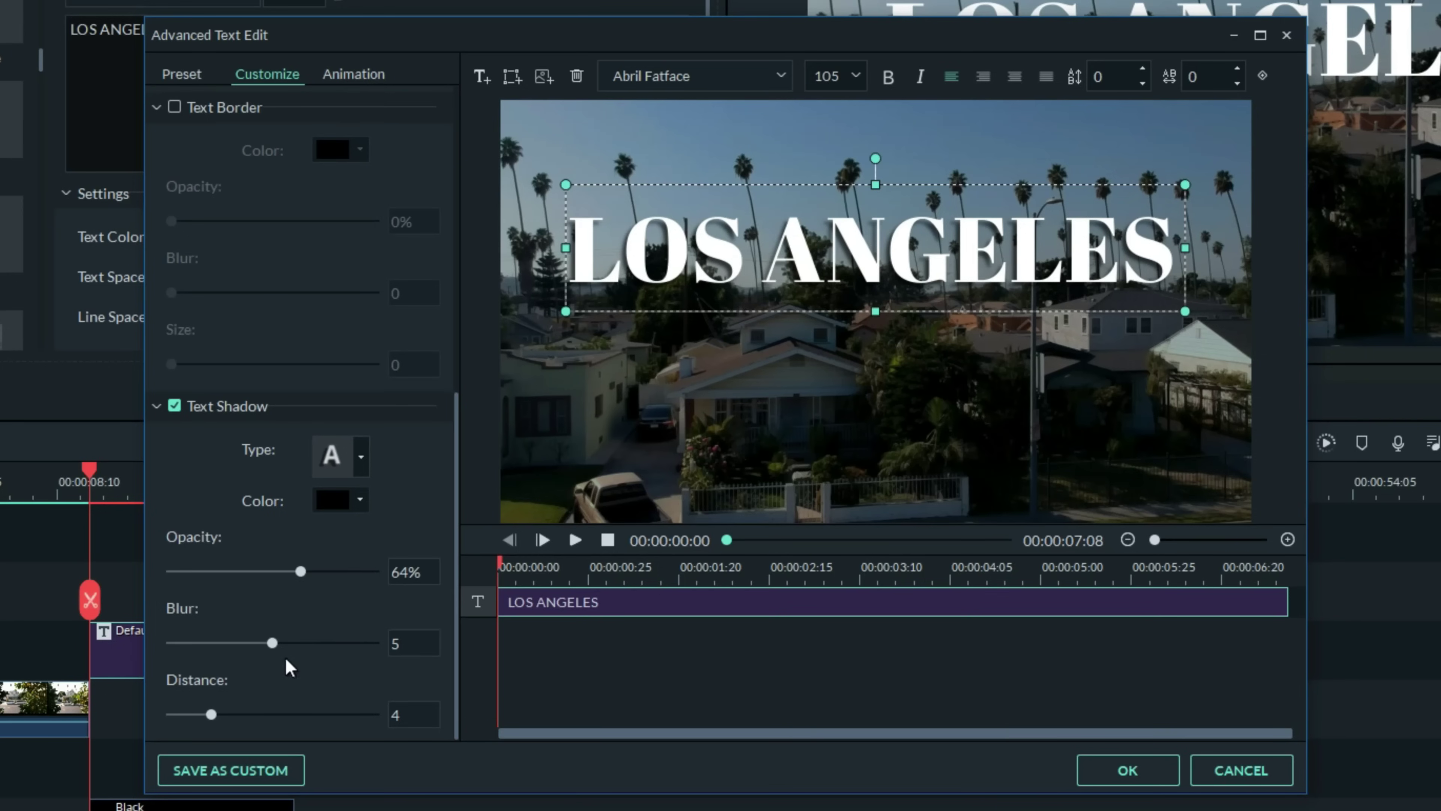
{"action": "left_click_drag", "start_coordinate": [275, 645], "coordinate": [335, 649]}
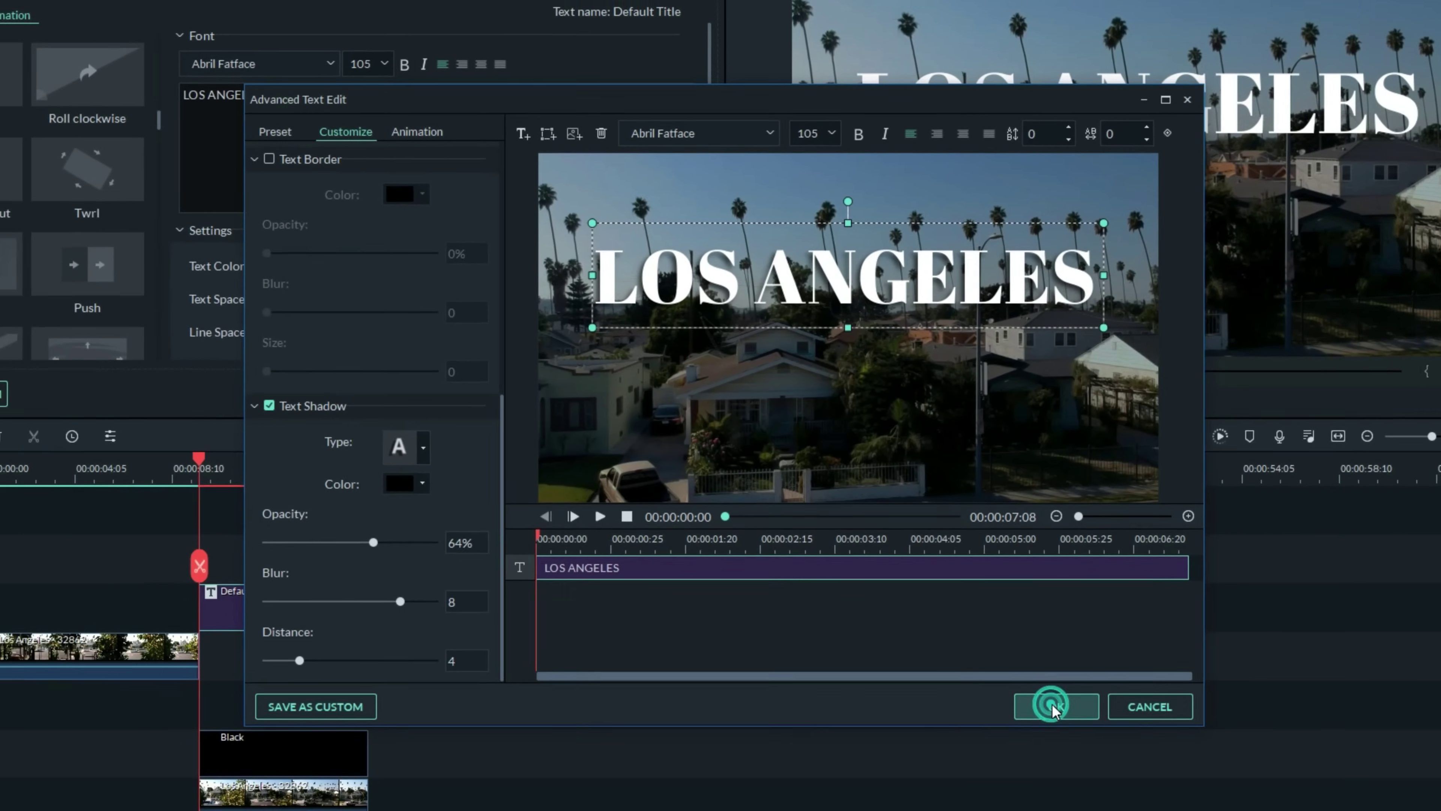
{"action": "left_click", "coordinate": [1124, 771]}
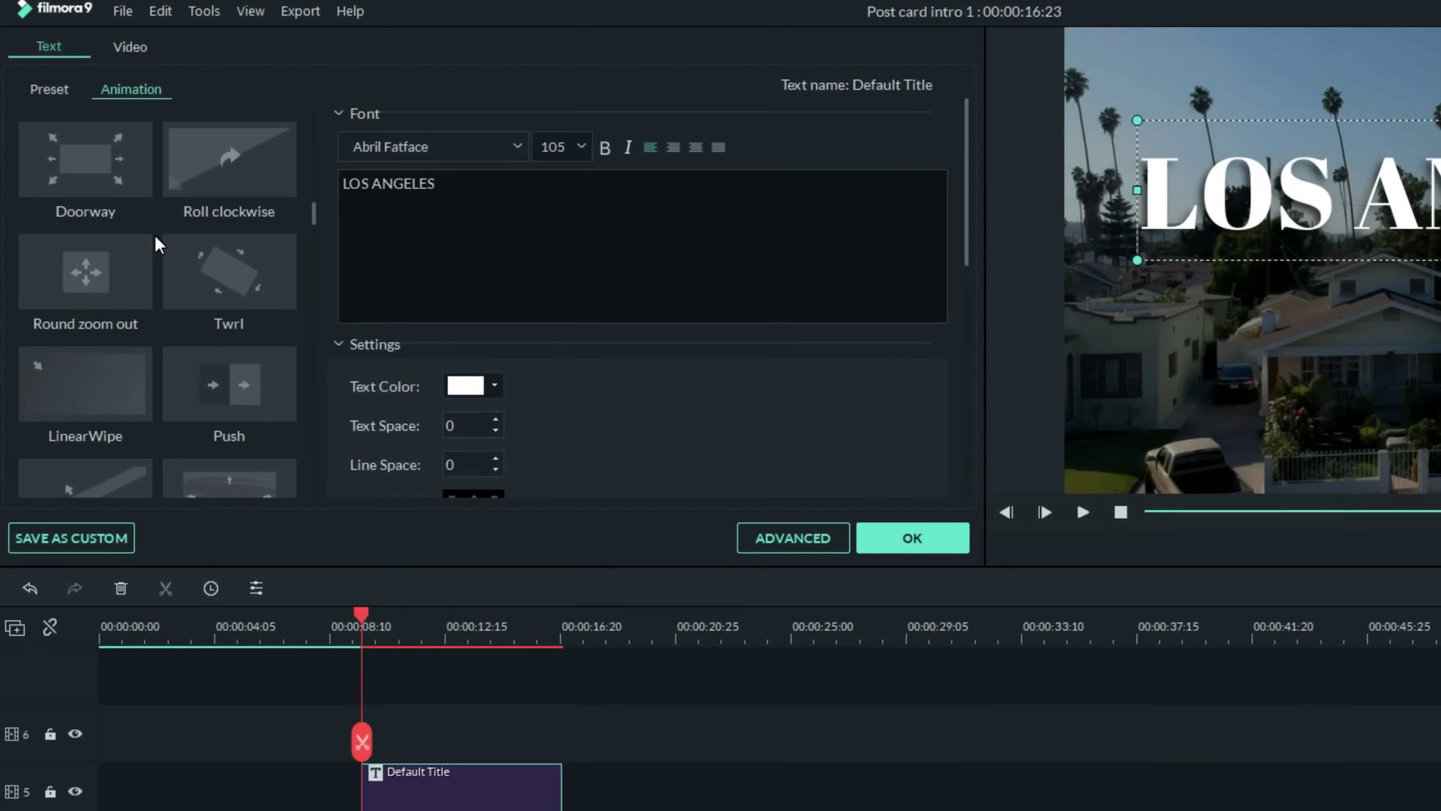
Apply Round zoom out to the LOS ANGELES title, preview the animation and confirm.
{"action": "scroll", "coordinate": [155, 235], "scroll_direction": "up", "scroll_amount": 5}
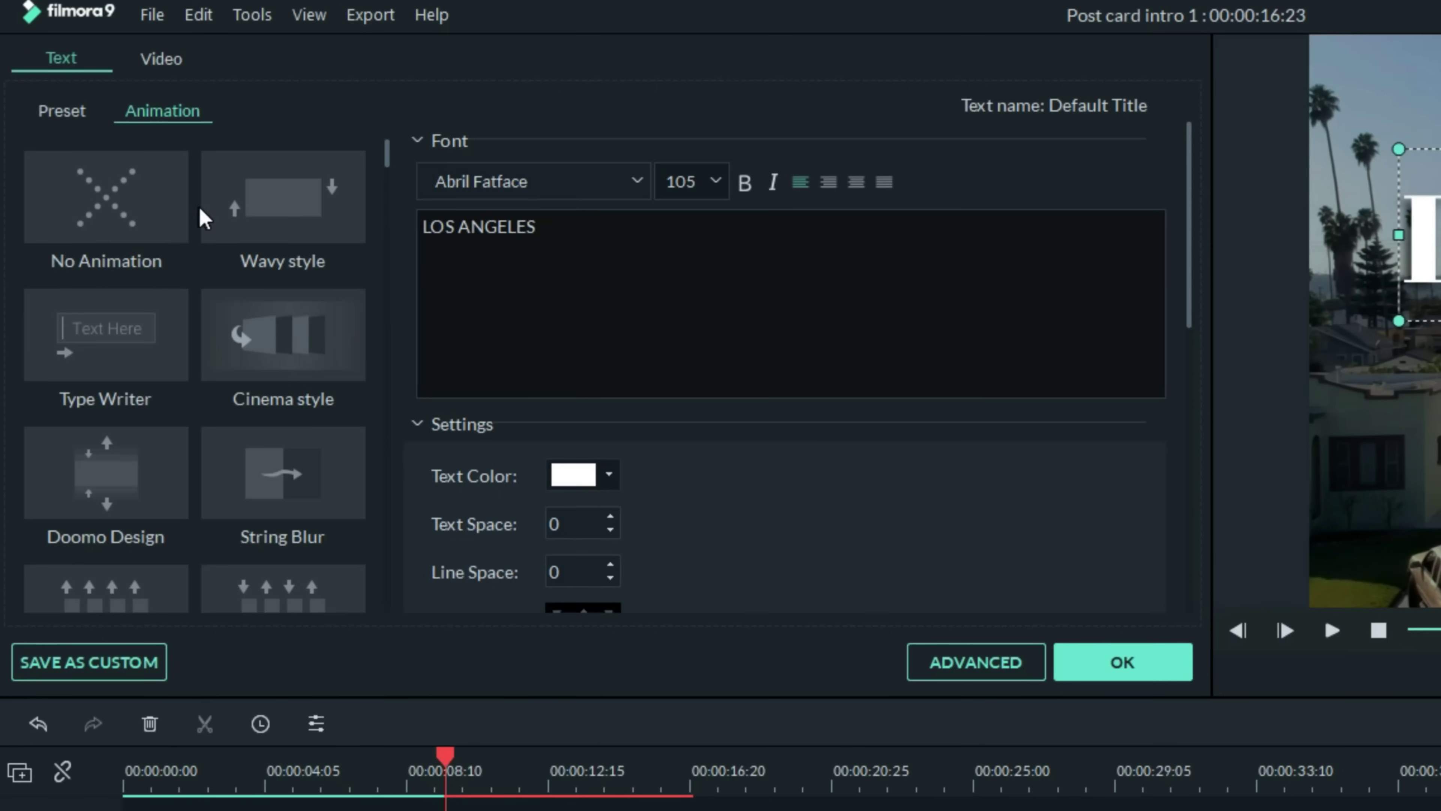
{"action": "scroll", "coordinate": [211, 226], "scroll_direction": "down", "scroll_amount": 5}
{"action": "double_click", "coordinate": [154, 372]}
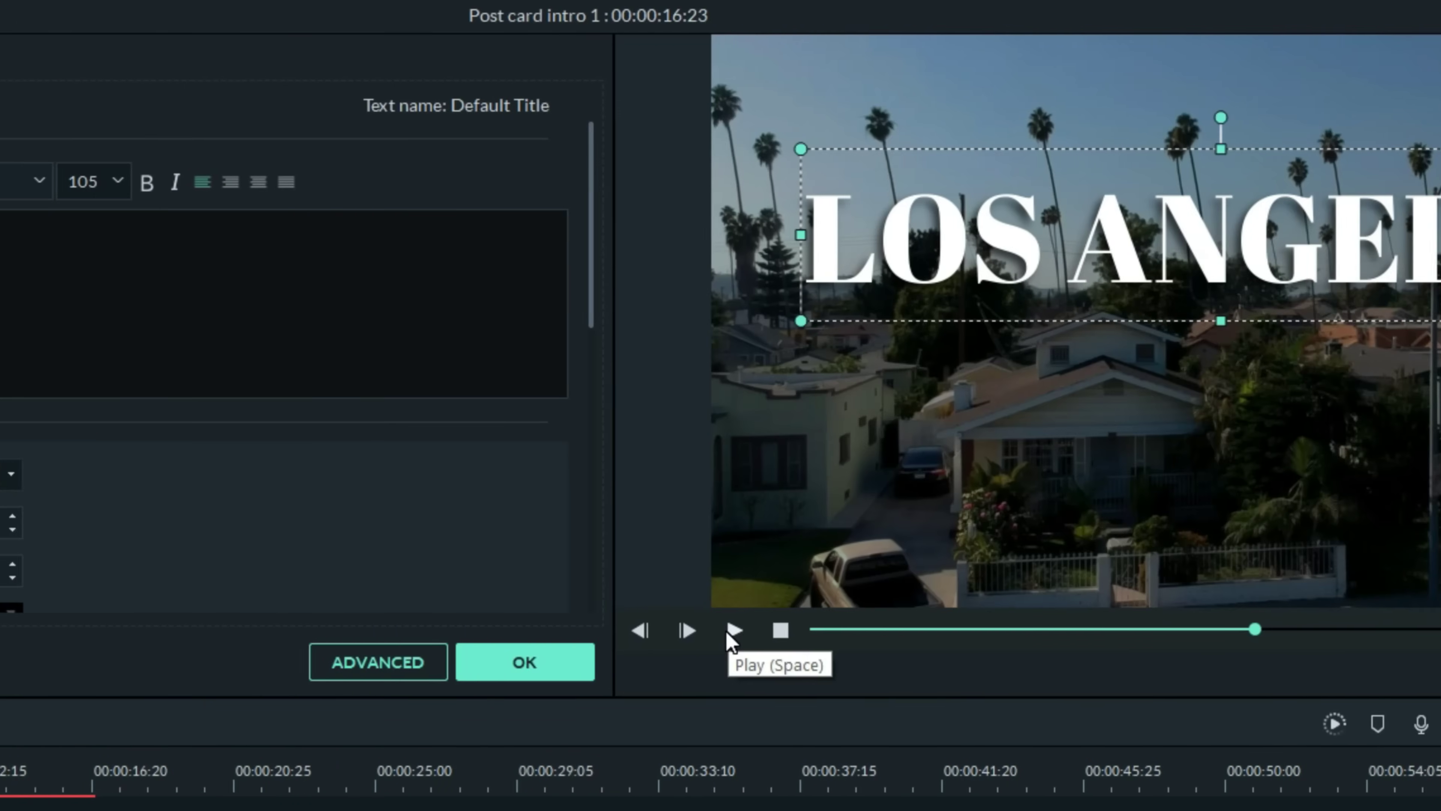
{"action": "left_click", "coordinate": [1332, 630]}
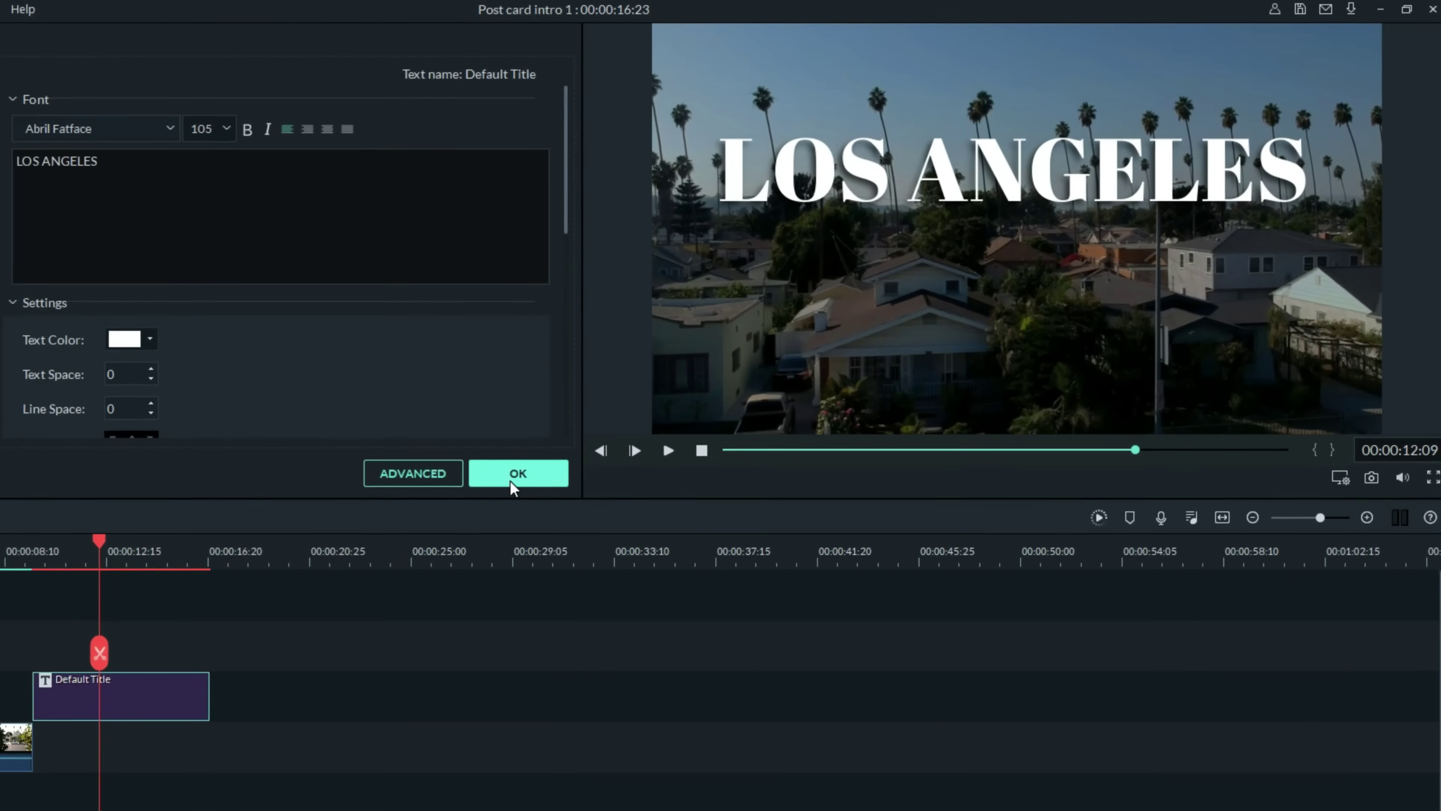
{"action": "left_click", "coordinate": [149, 662]}
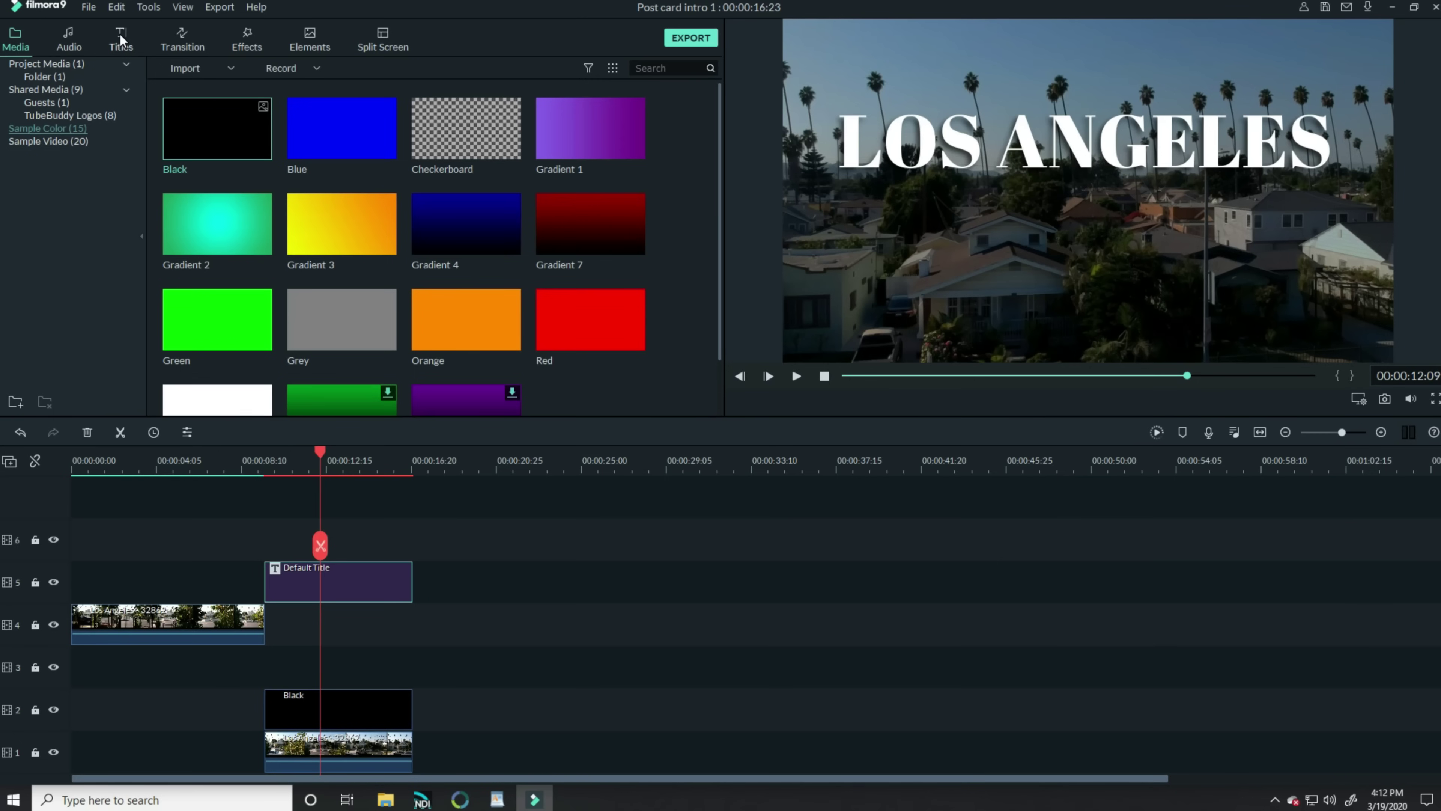
Add a Default Title on track 6 matching LOS ANGELES's length, reading 'Greetings from'.
{"action": "left_click", "coordinate": [121, 34]}
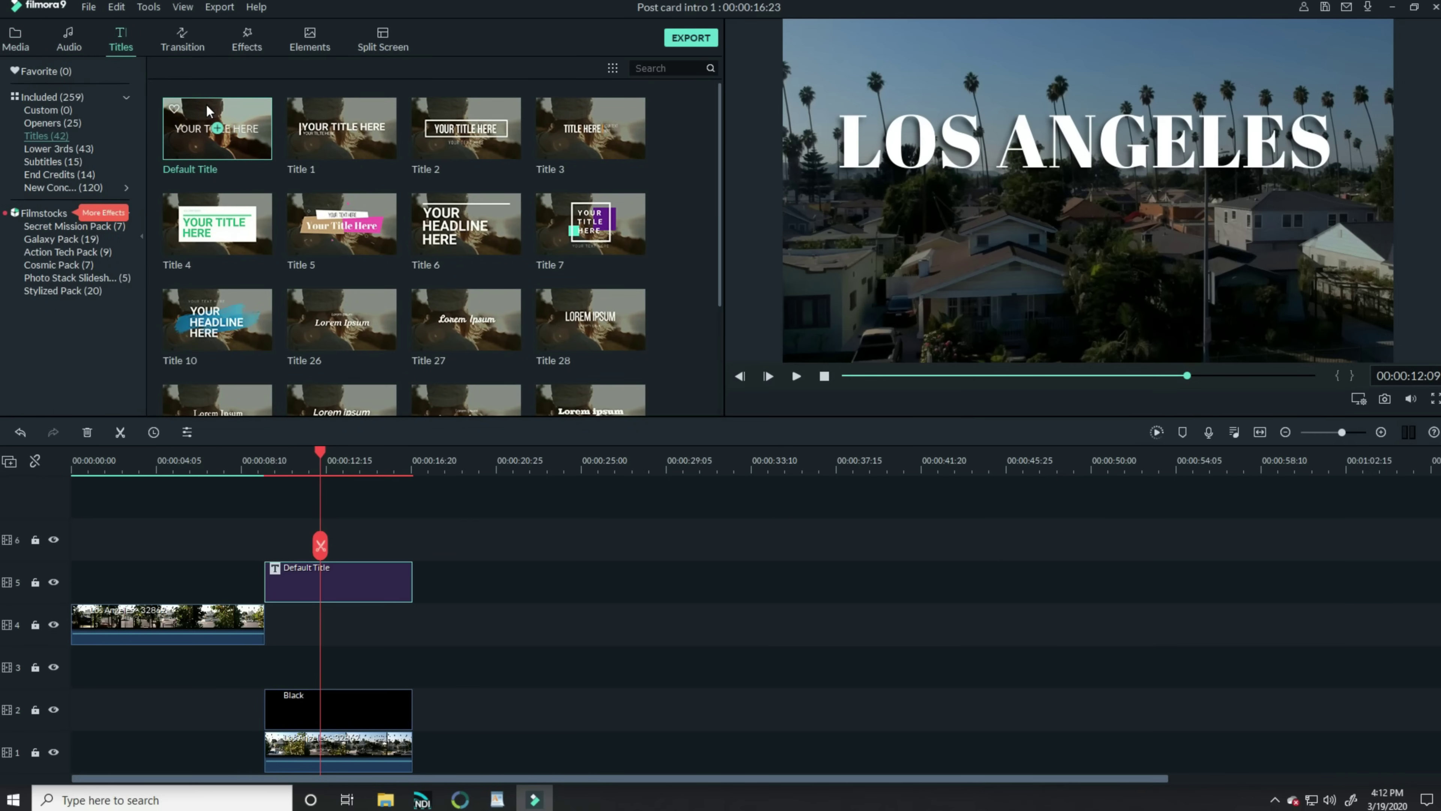
{"action": "left_click_drag", "start_coordinate": [206, 104], "coordinate": [272, 539]}
{"action": "left_click_drag", "start_coordinate": [366, 537], "coordinate": [412, 544]}
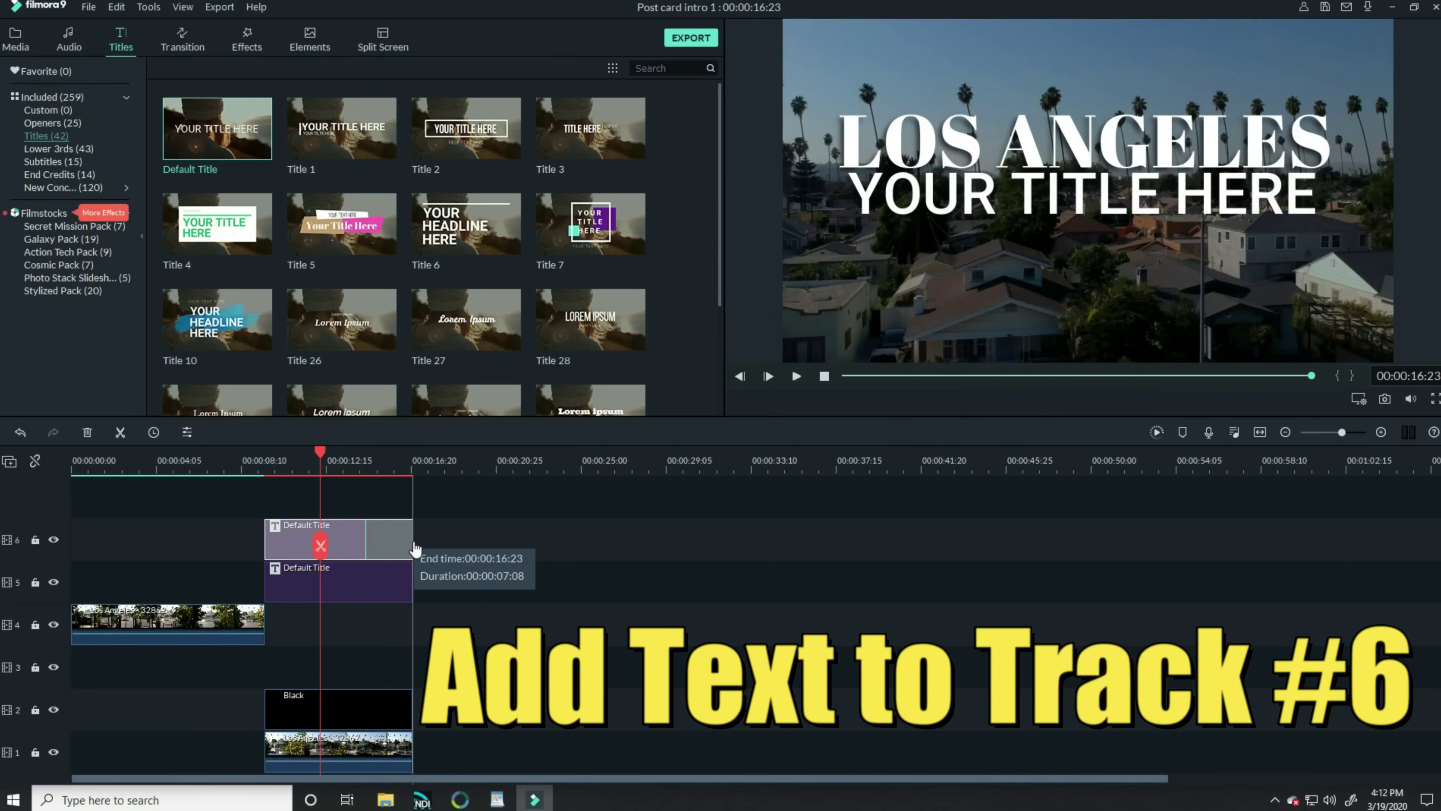
{"action": "double_click", "coordinate": [363, 539]}
{"action": "type", "text": "Gre"}
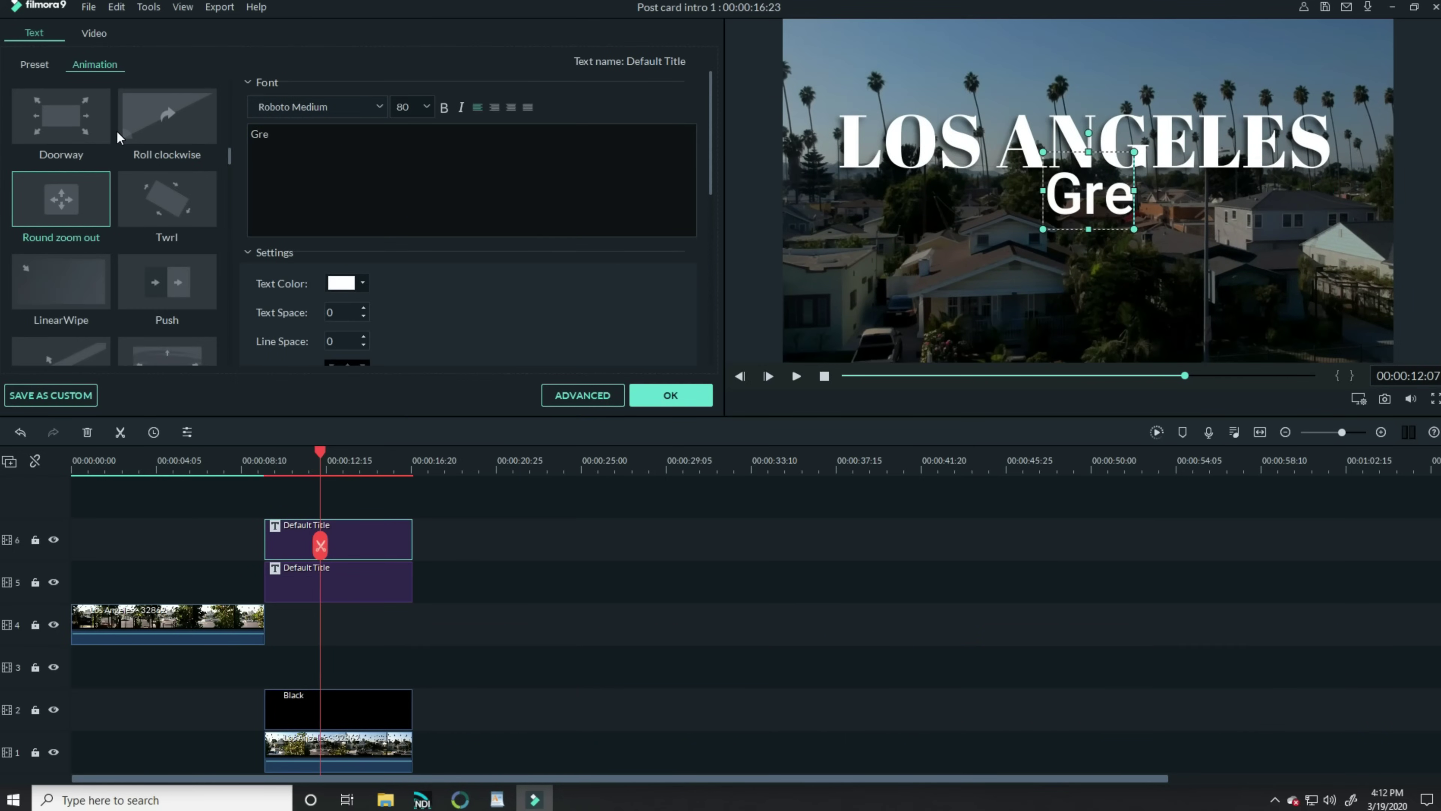
{"action": "type", "text": "etings from"}
Set 'Greetings from' to Segoe Script, tilt it slightly, shrink it and place it above LOS ANGELES.
{"action": "left_click", "coordinate": [381, 112]}
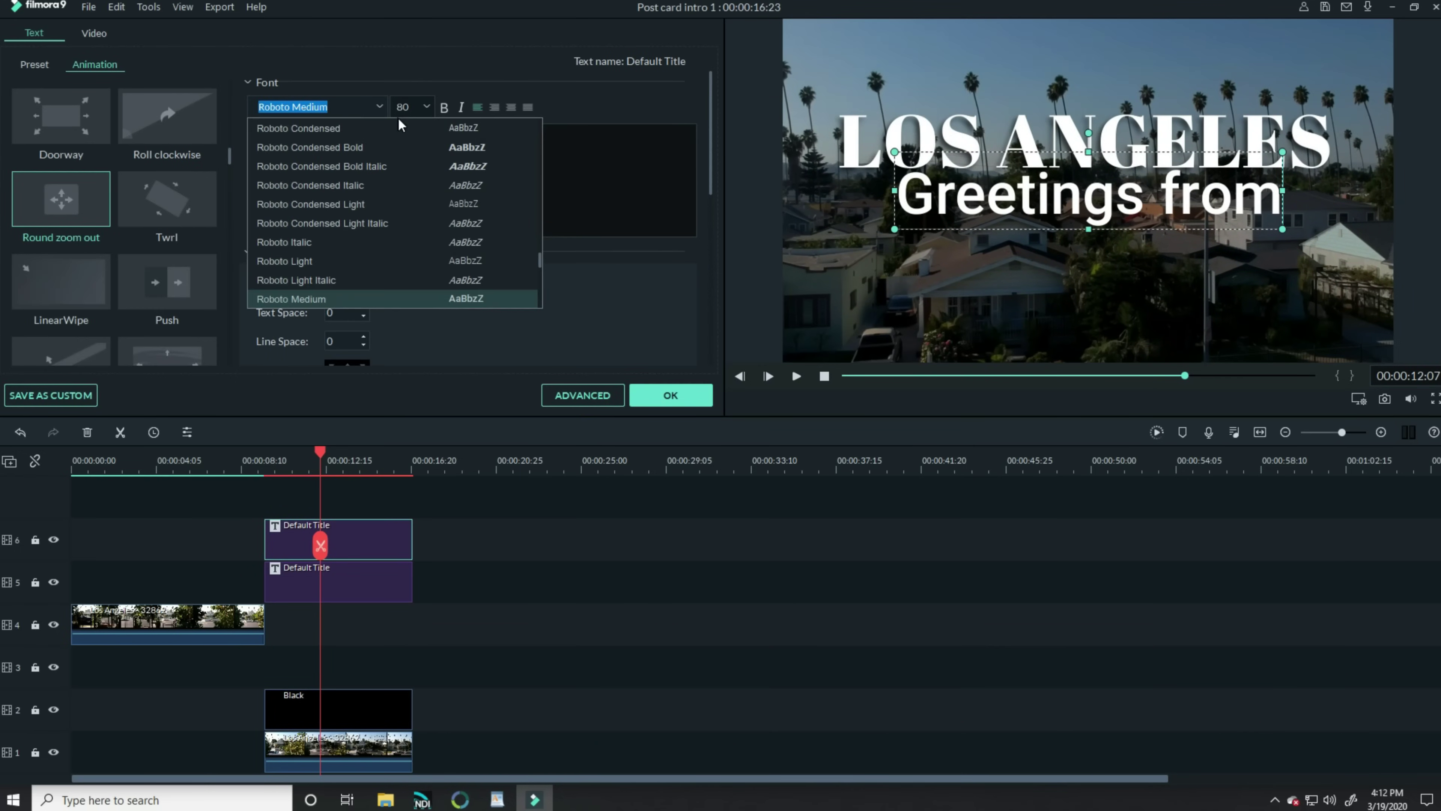
{"action": "scroll", "coordinate": [417, 174], "scroll_direction": "down", "scroll_amount": 5}
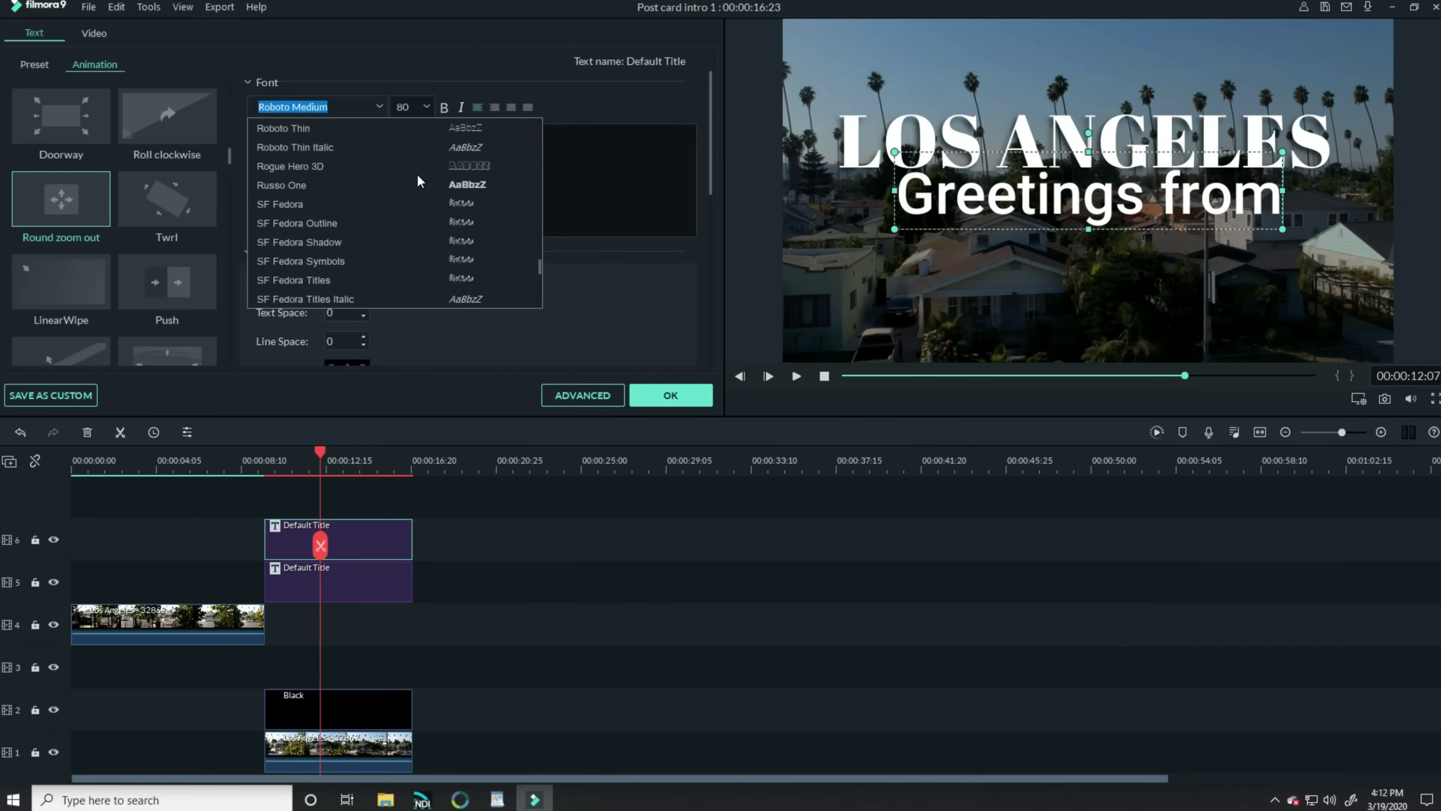
{"action": "scroll", "coordinate": [417, 173], "scroll_direction": "down", "scroll_amount": 3}
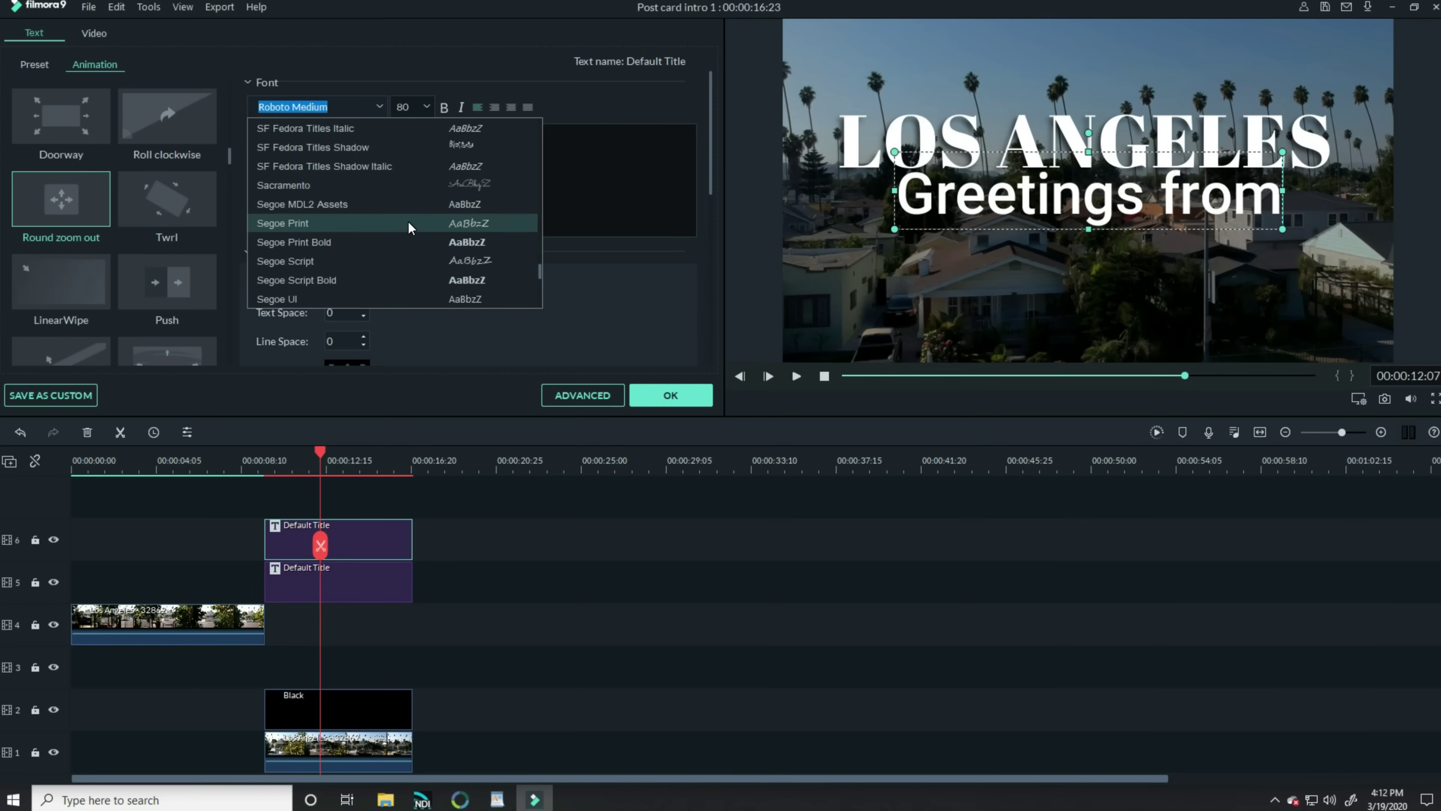
{"action": "left_click", "coordinate": [350, 260]}
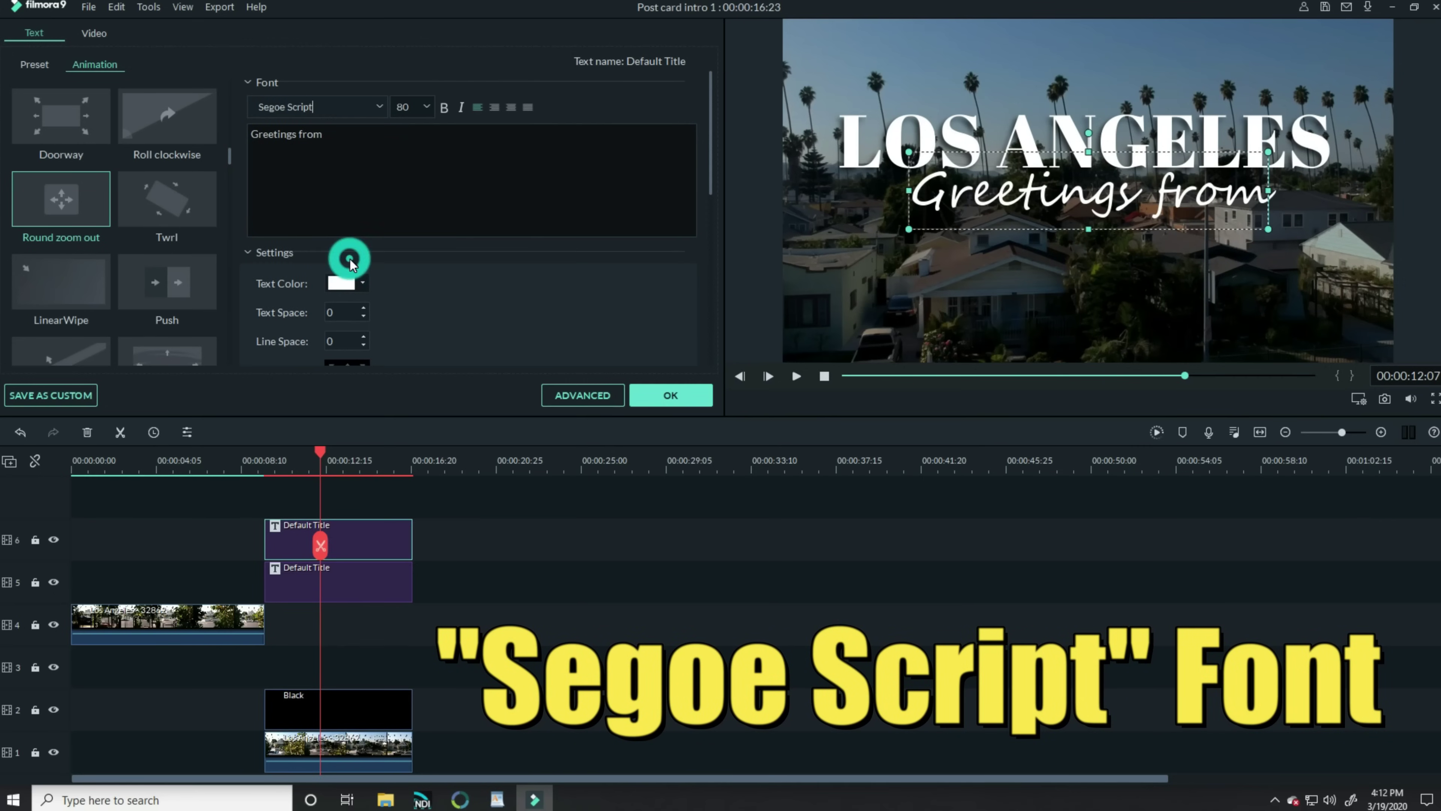
{"action": "left_click_drag", "start_coordinate": [1088, 133], "coordinate": [1084, 133]}
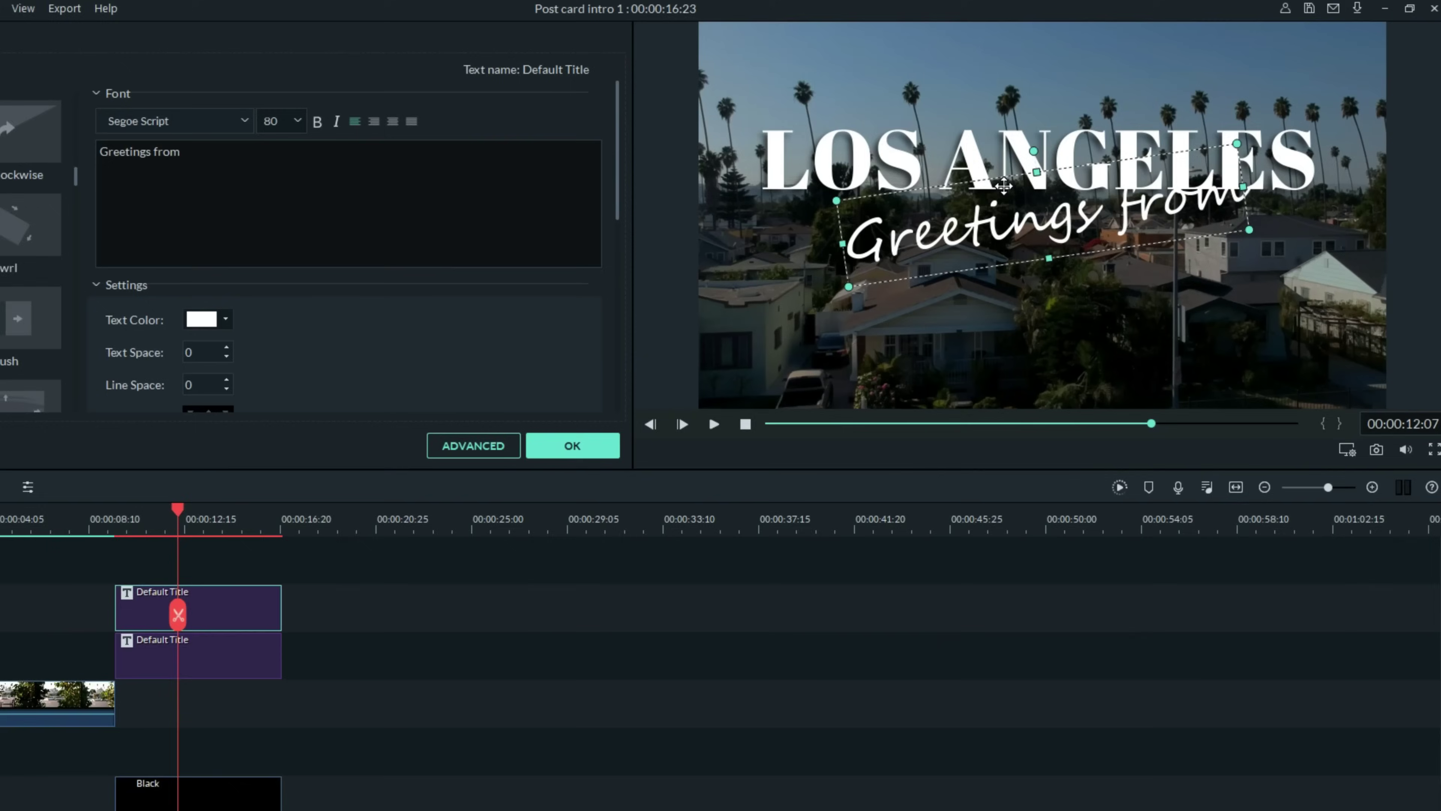
{"action": "left_click_drag", "start_coordinate": [1004, 185], "coordinate": [919, 49]}
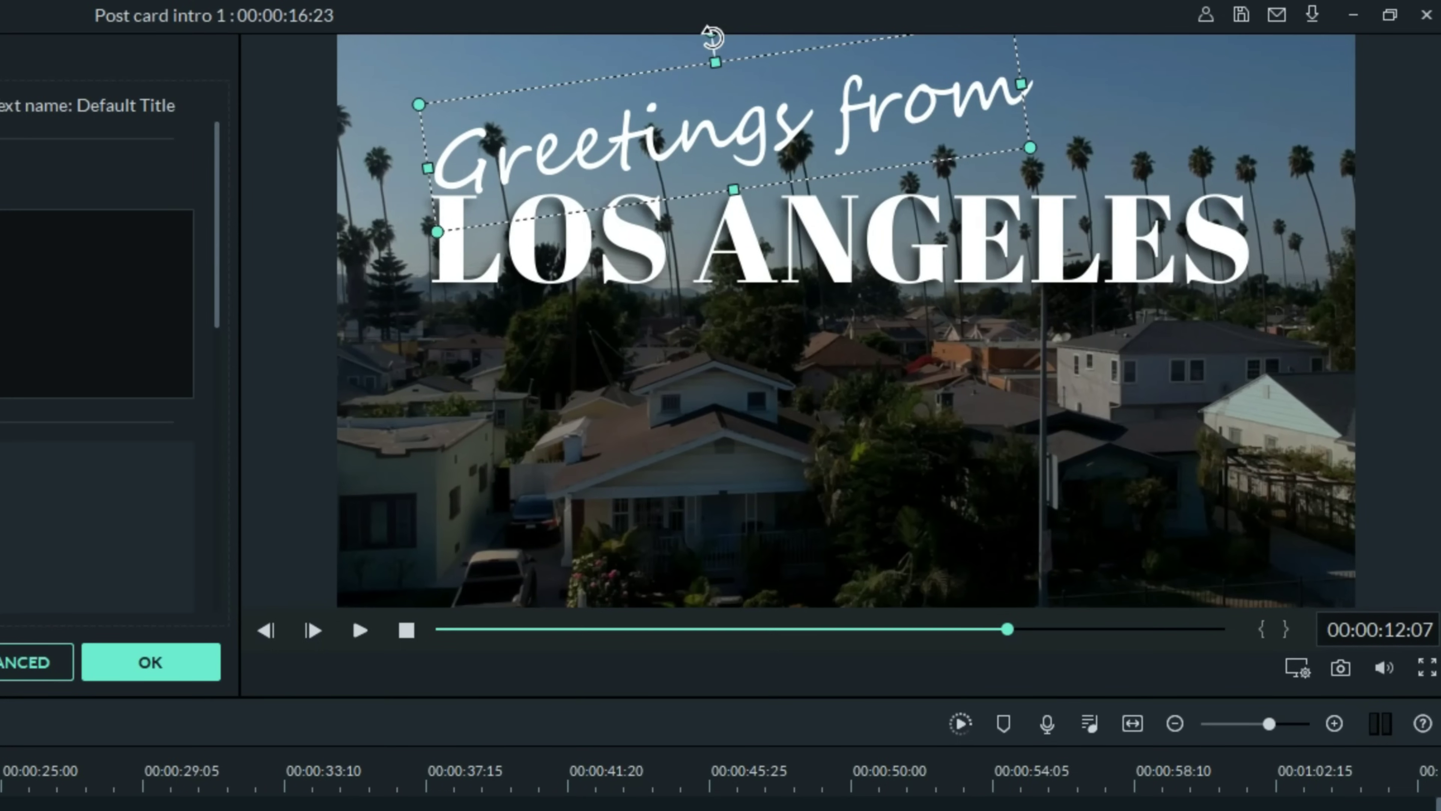
{"action": "left_click_drag", "start_coordinate": [1090, 126], "coordinate": [948, 140]}
{"action": "left_click_drag", "start_coordinate": [738, 100], "coordinate": [739, 120]}
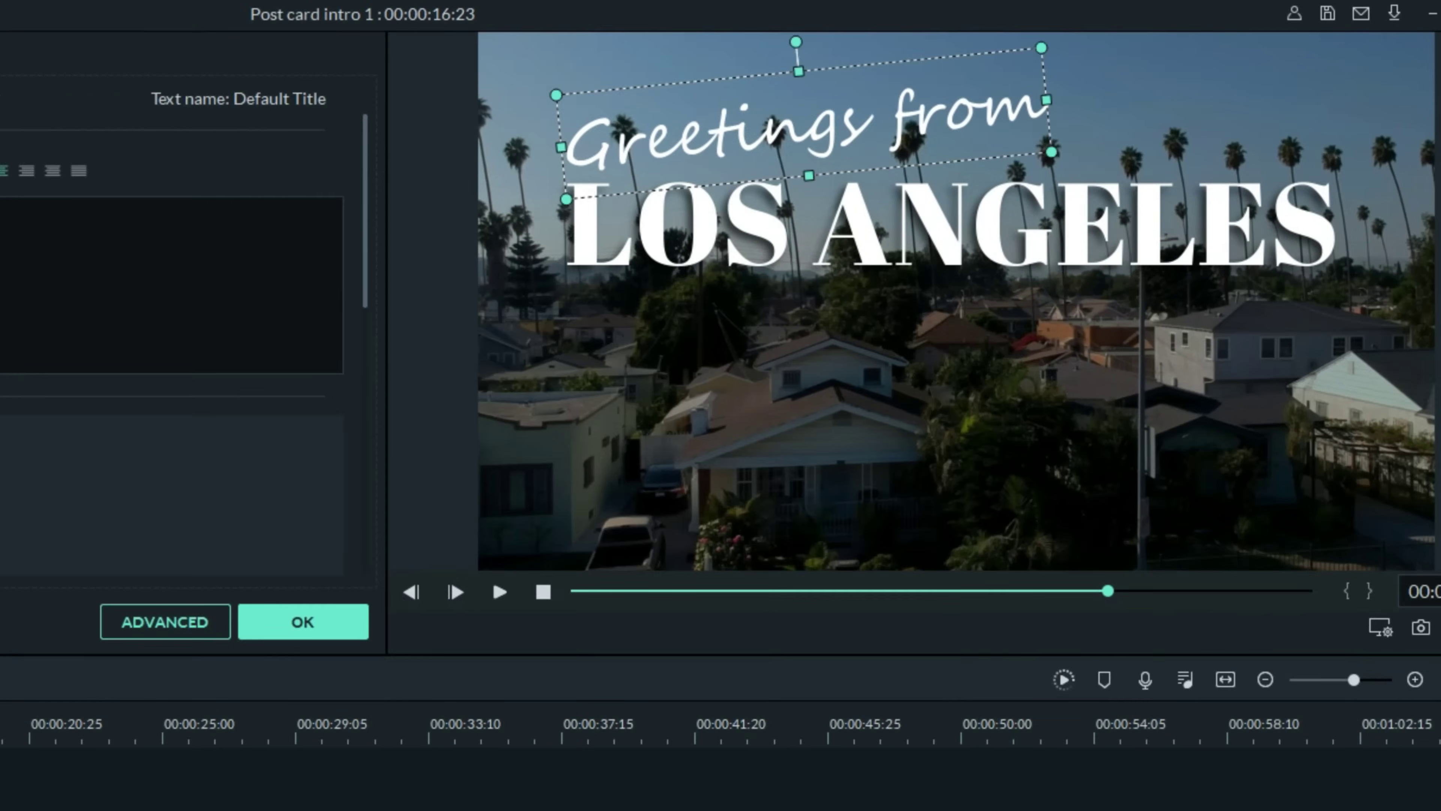
Make the Greetings from text yellow.
{"action": "left_click", "coordinate": [88, 397]}
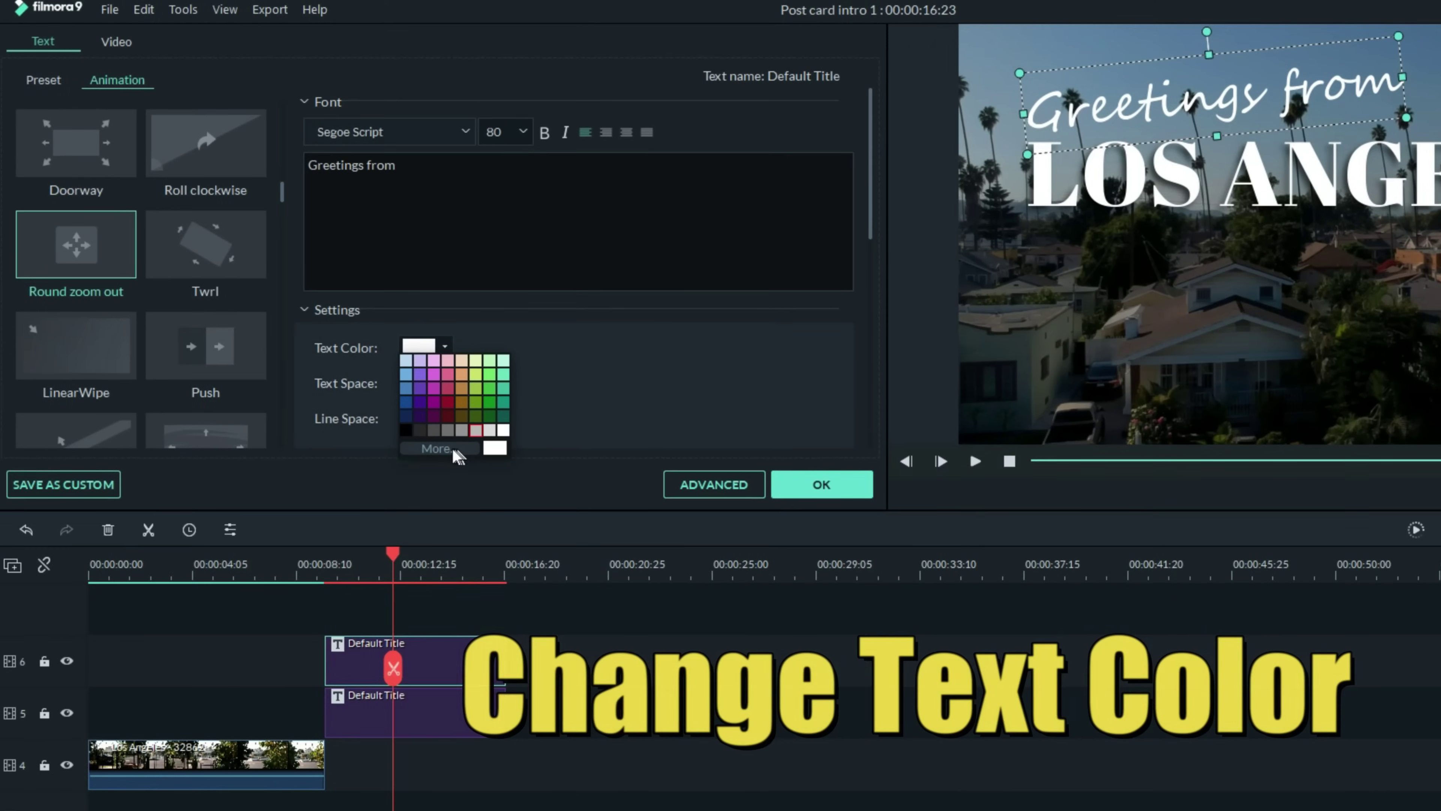
{"action": "left_click", "coordinate": [454, 450]}
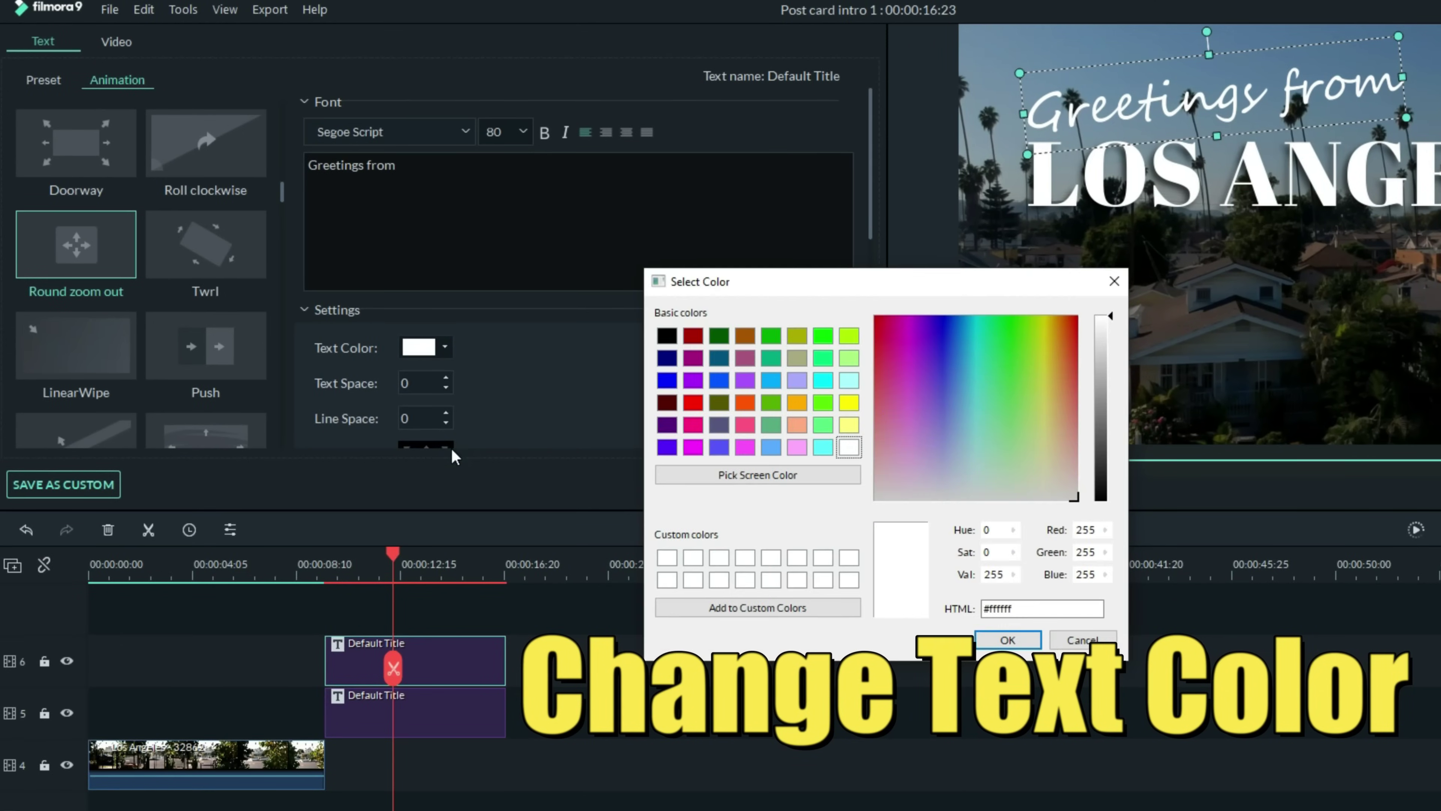
{"action": "left_click", "coordinate": [848, 403]}
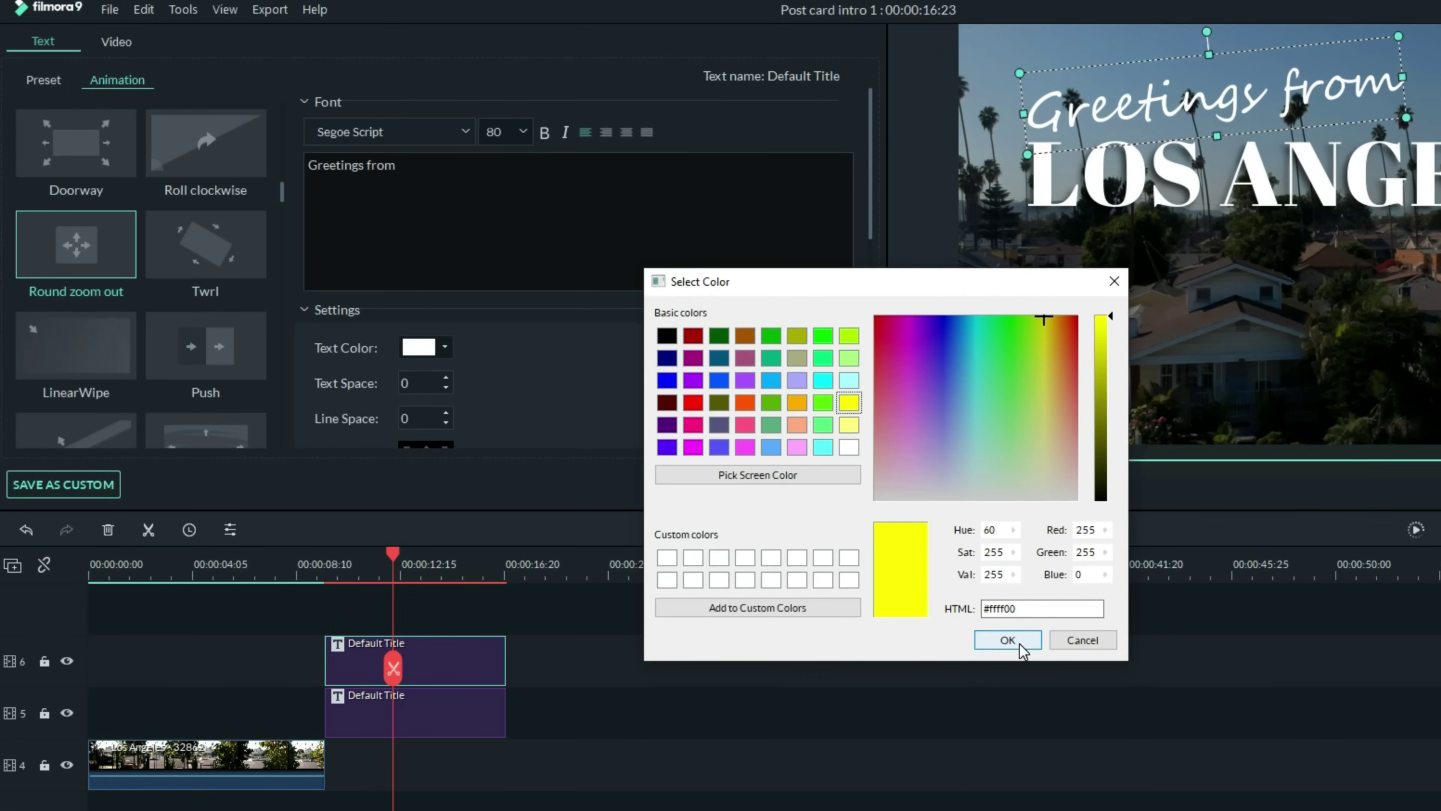
{"action": "left_click", "coordinate": [1008, 640]}
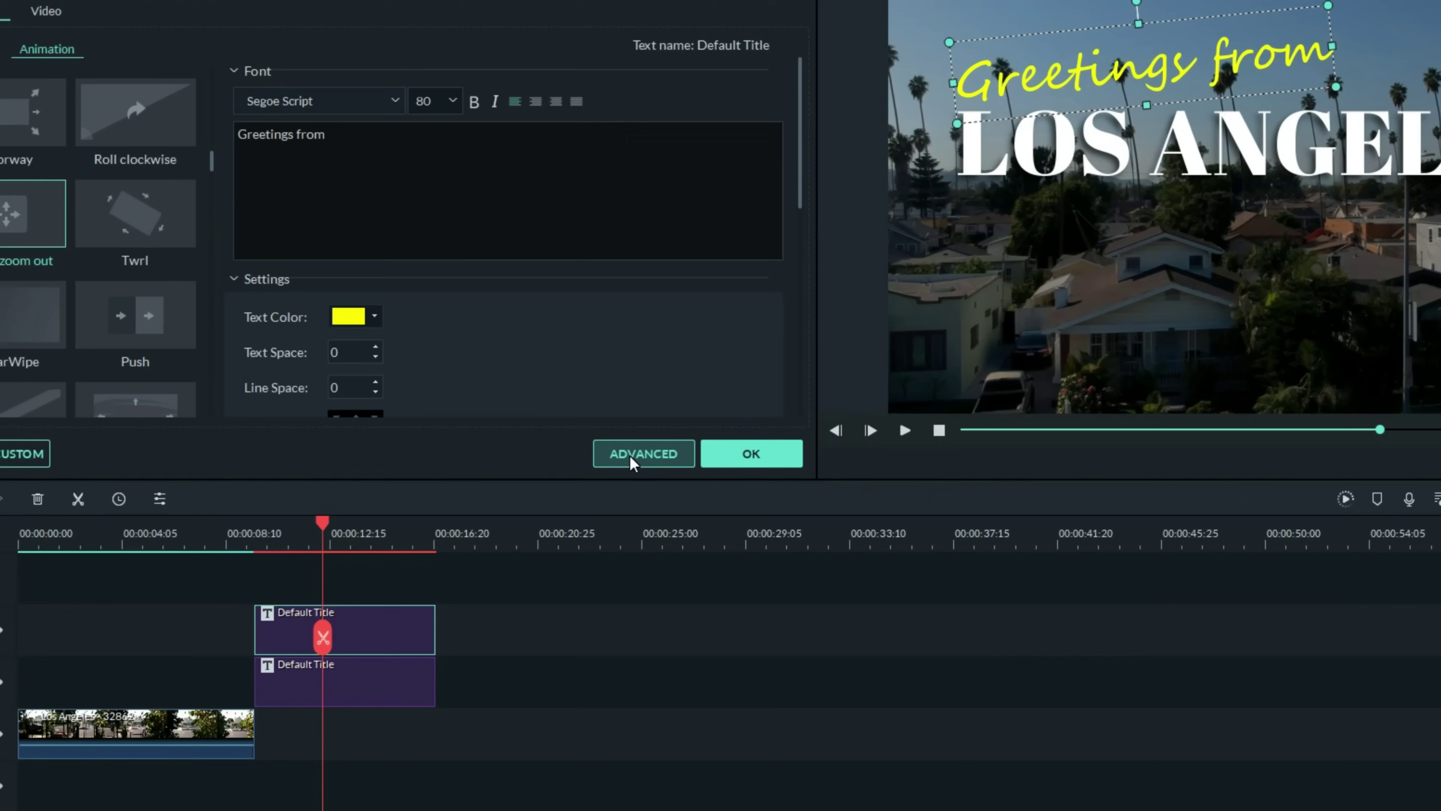
Add a soft black drop shadow at 64% opacity and distance 3 to Greetings from.
{"action": "left_click", "coordinate": [634, 454]}
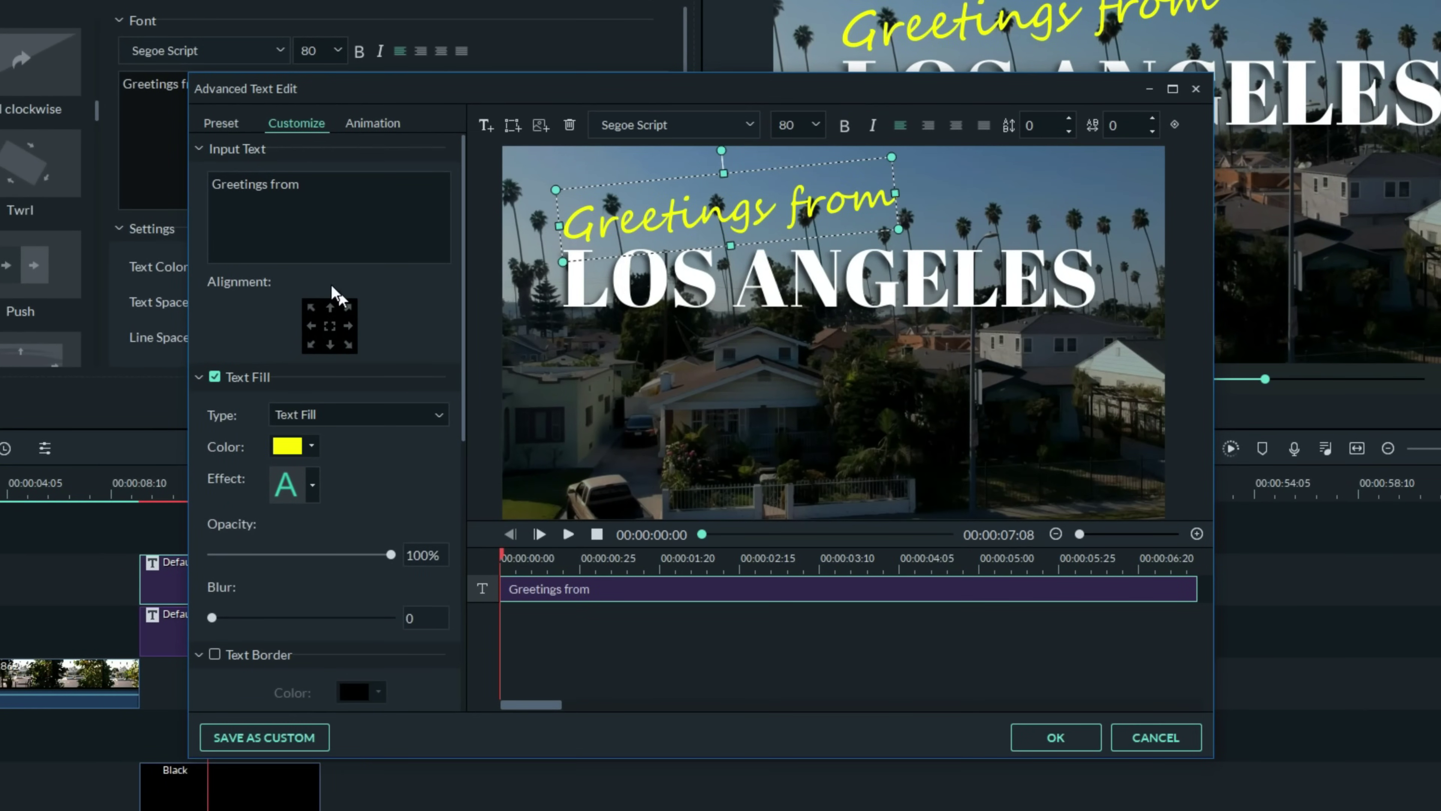
{"action": "scroll", "coordinate": [334, 293], "scroll_direction": "down", "scroll_amount": 5}
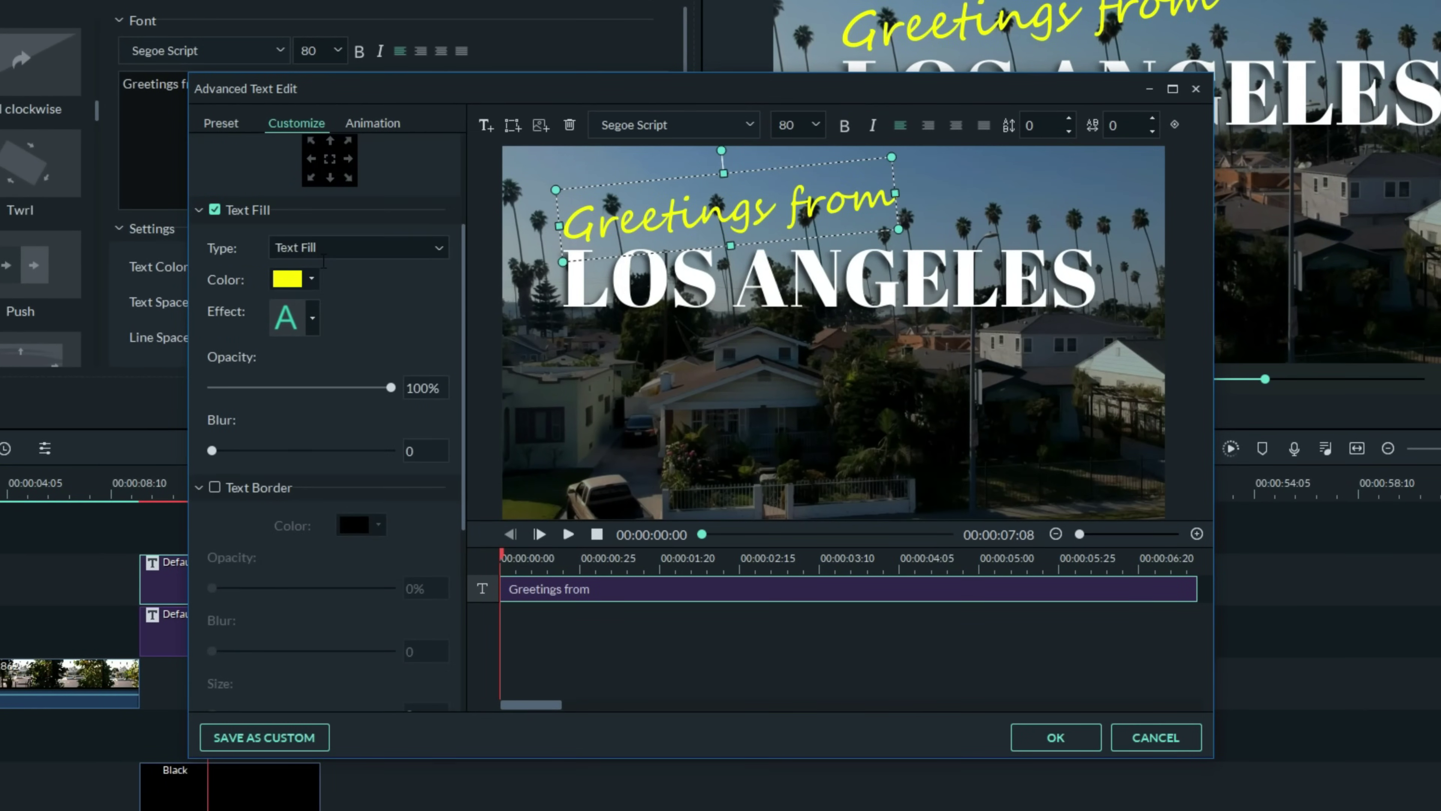
{"action": "left_click", "coordinate": [215, 585]}
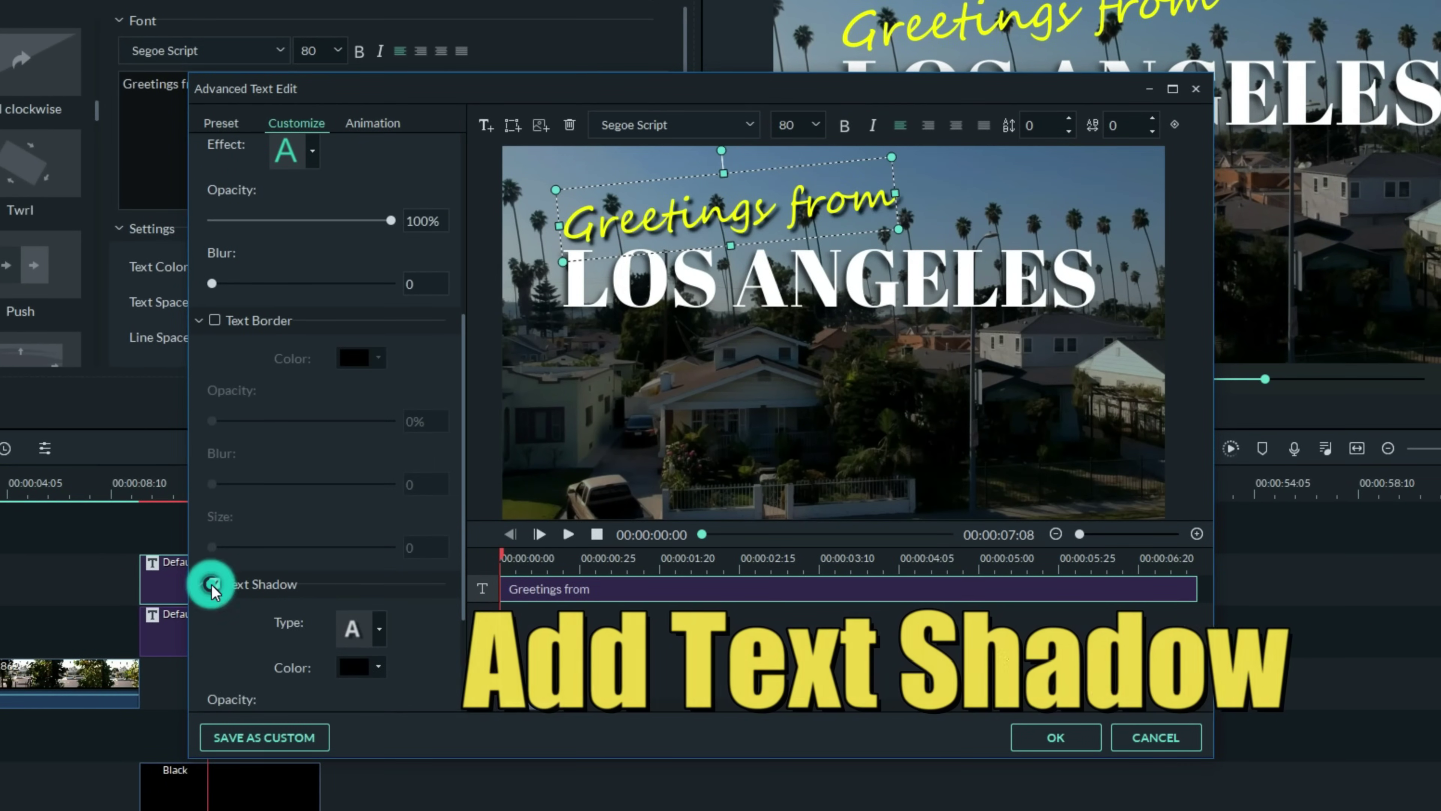
{"action": "scroll", "coordinate": [318, 460], "scroll_direction": "down", "scroll_amount": 2}
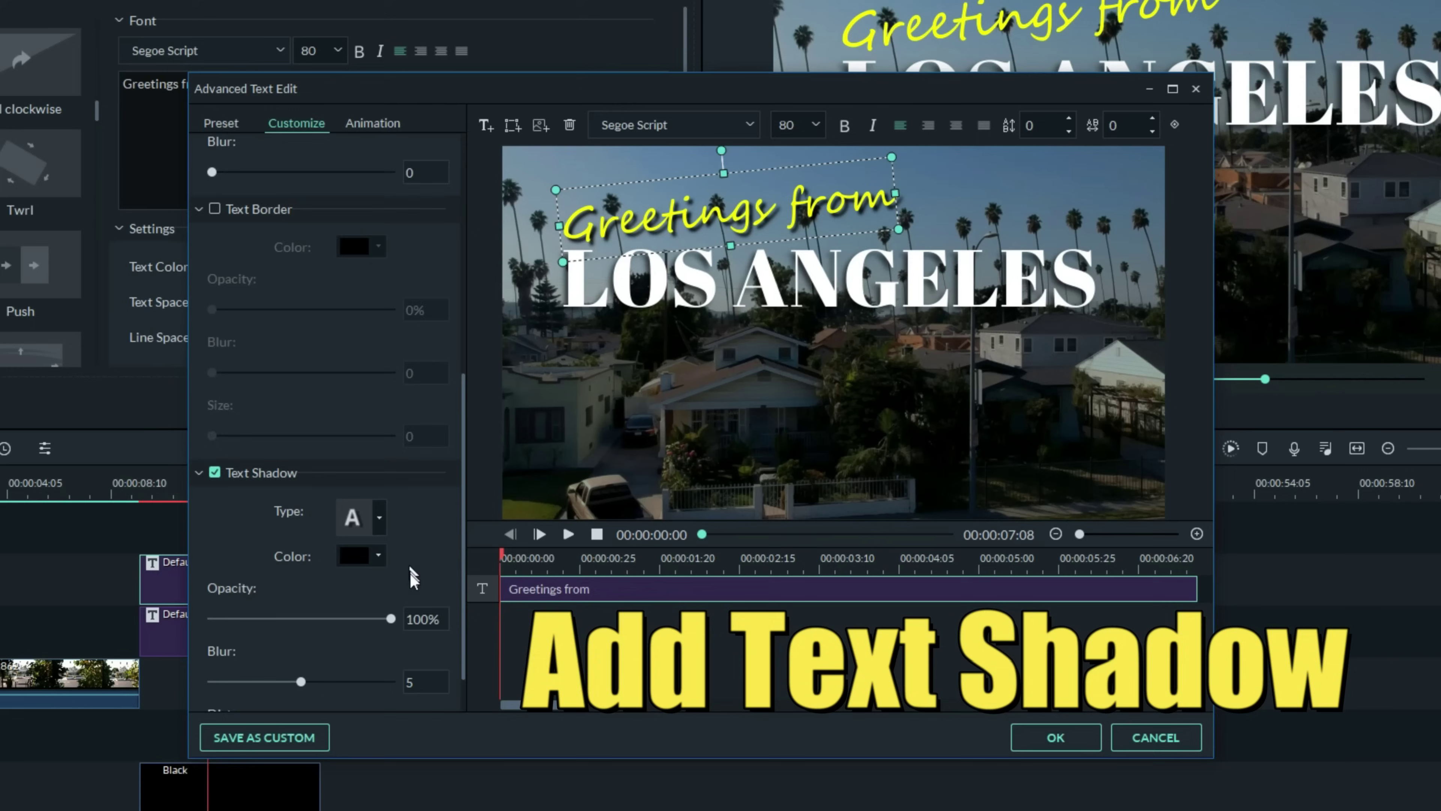
{"action": "scroll", "coordinate": [339, 470], "scroll_direction": "down", "scroll_amount": 1}
{"action": "left_click", "coordinate": [379, 461]}
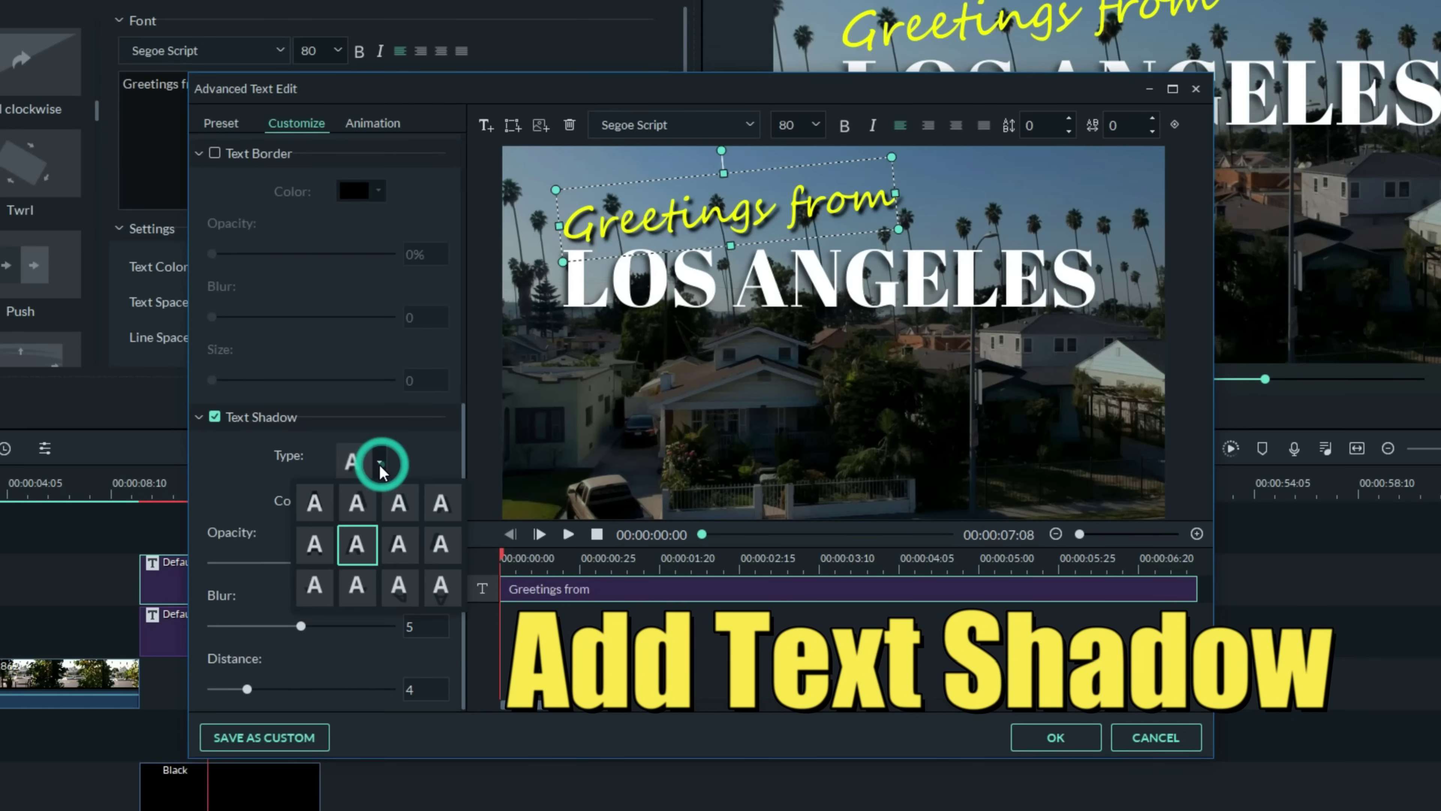
{"action": "left_click", "coordinate": [370, 551]}
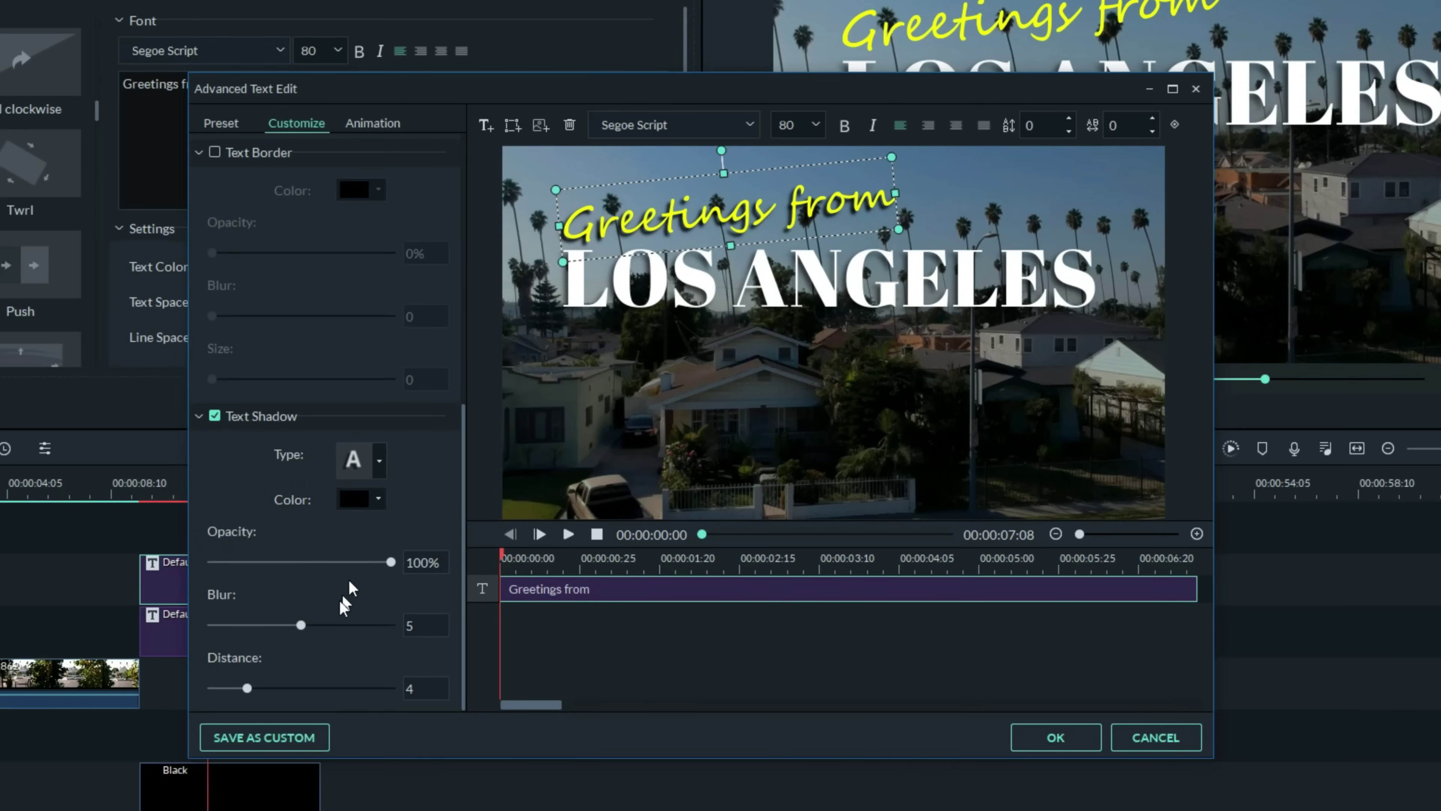
{"action": "left_click_drag", "start_coordinate": [353, 562], "coordinate": [331, 564]}
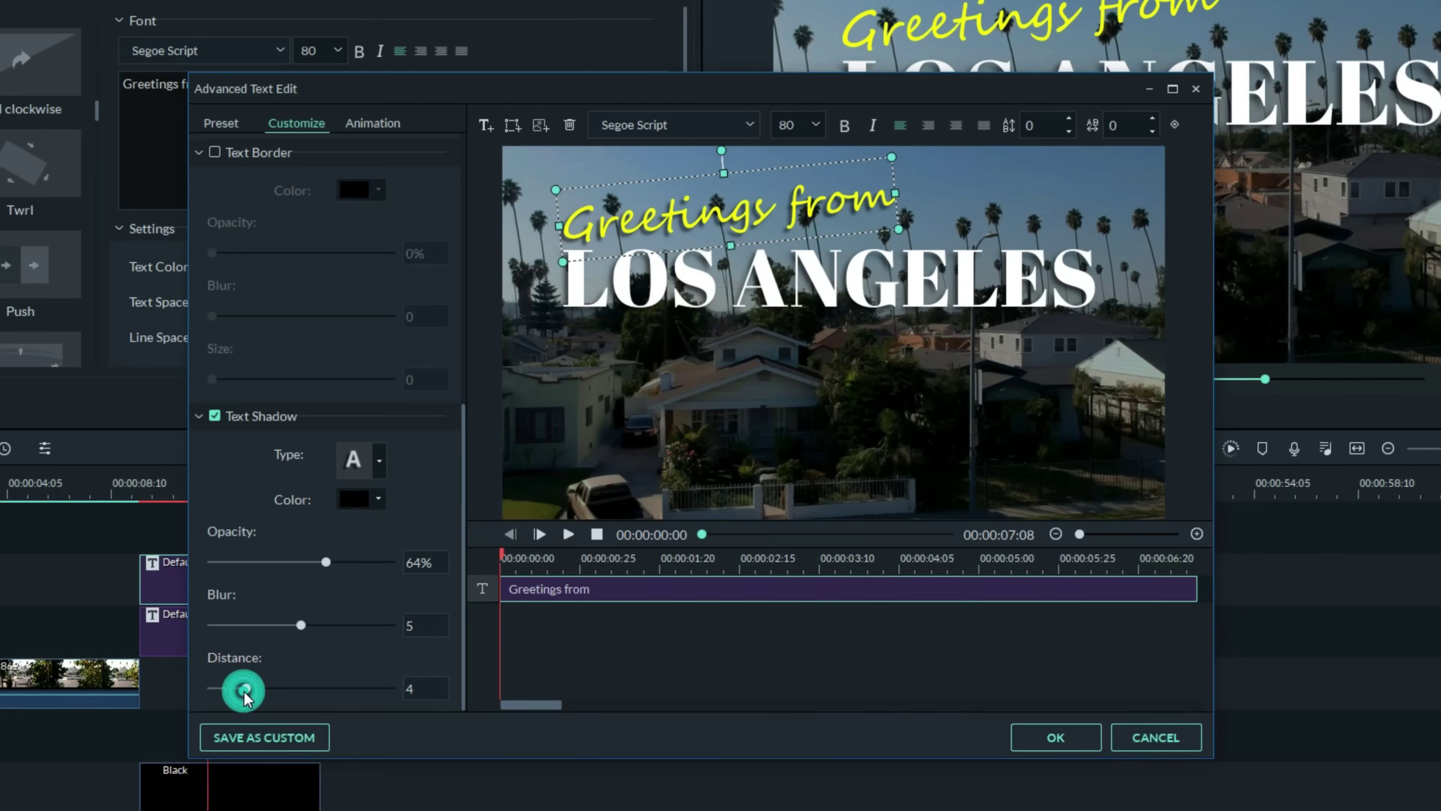
{"action": "left_click_drag", "start_coordinate": [244, 692], "coordinate": [237, 692]}
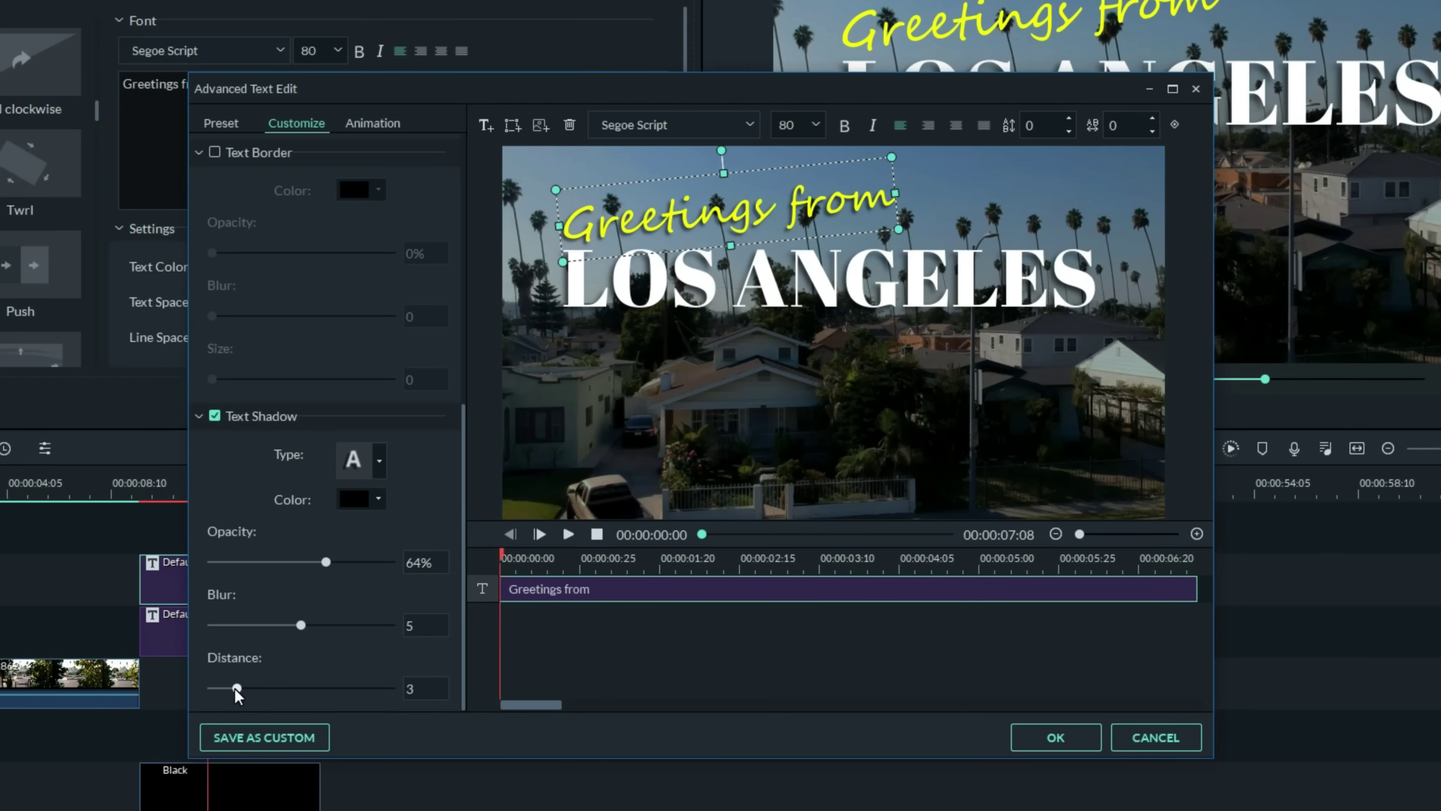
{"action": "left_click", "coordinate": [1055, 736]}
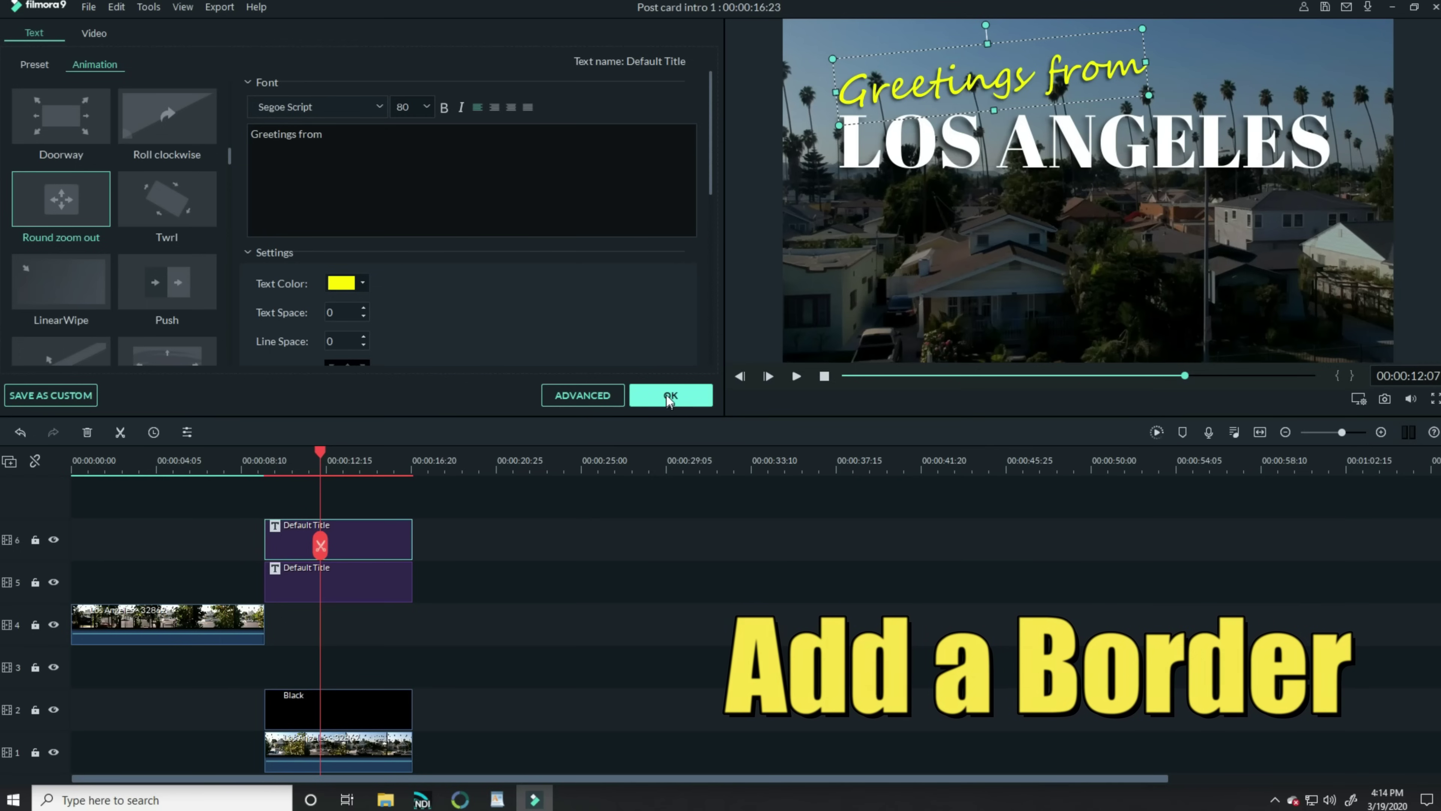
Add the Border effect to track 3 and stretch it to match the title clips' length.
{"action": "left_click", "coordinate": [665, 396]}
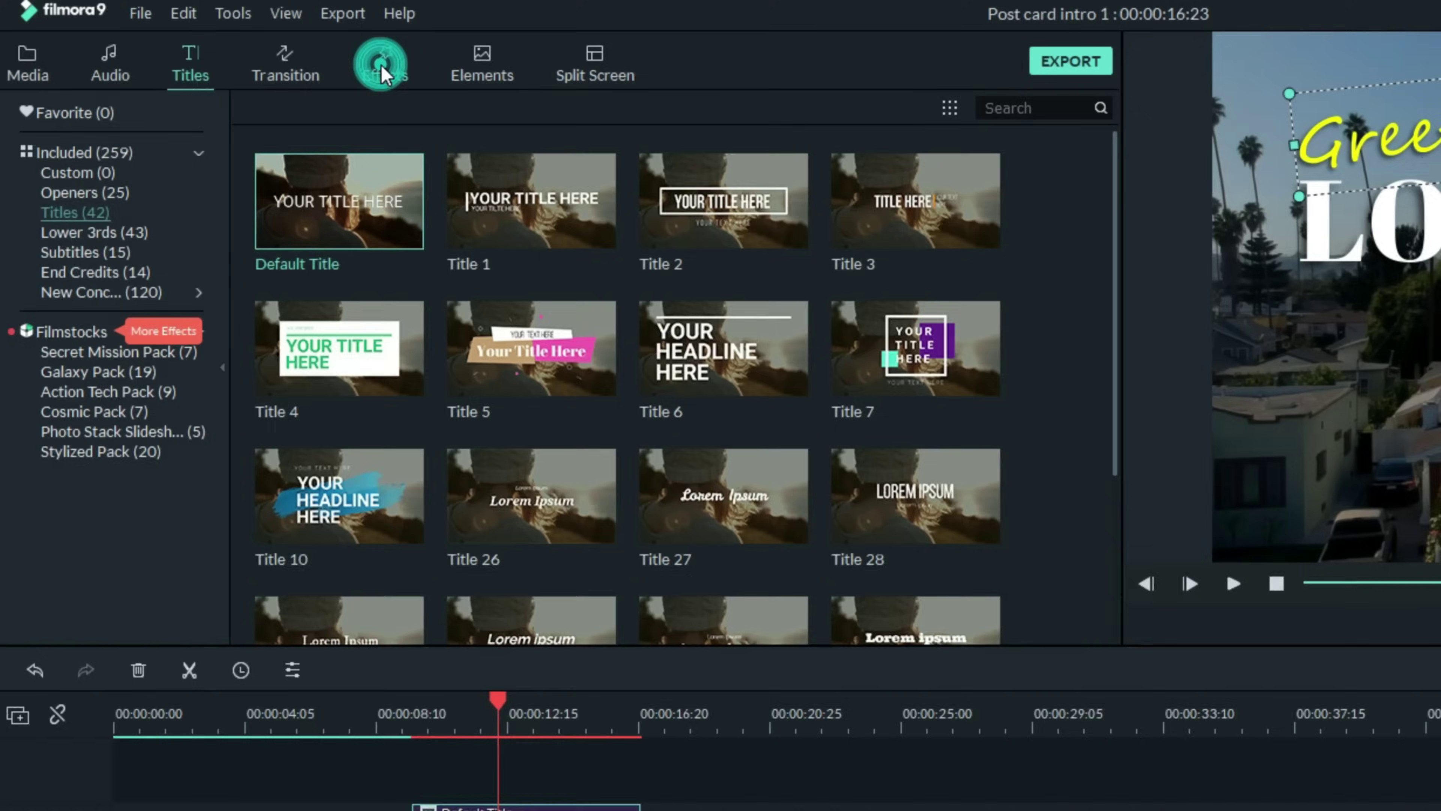
{"action": "left_click", "coordinate": [382, 65]}
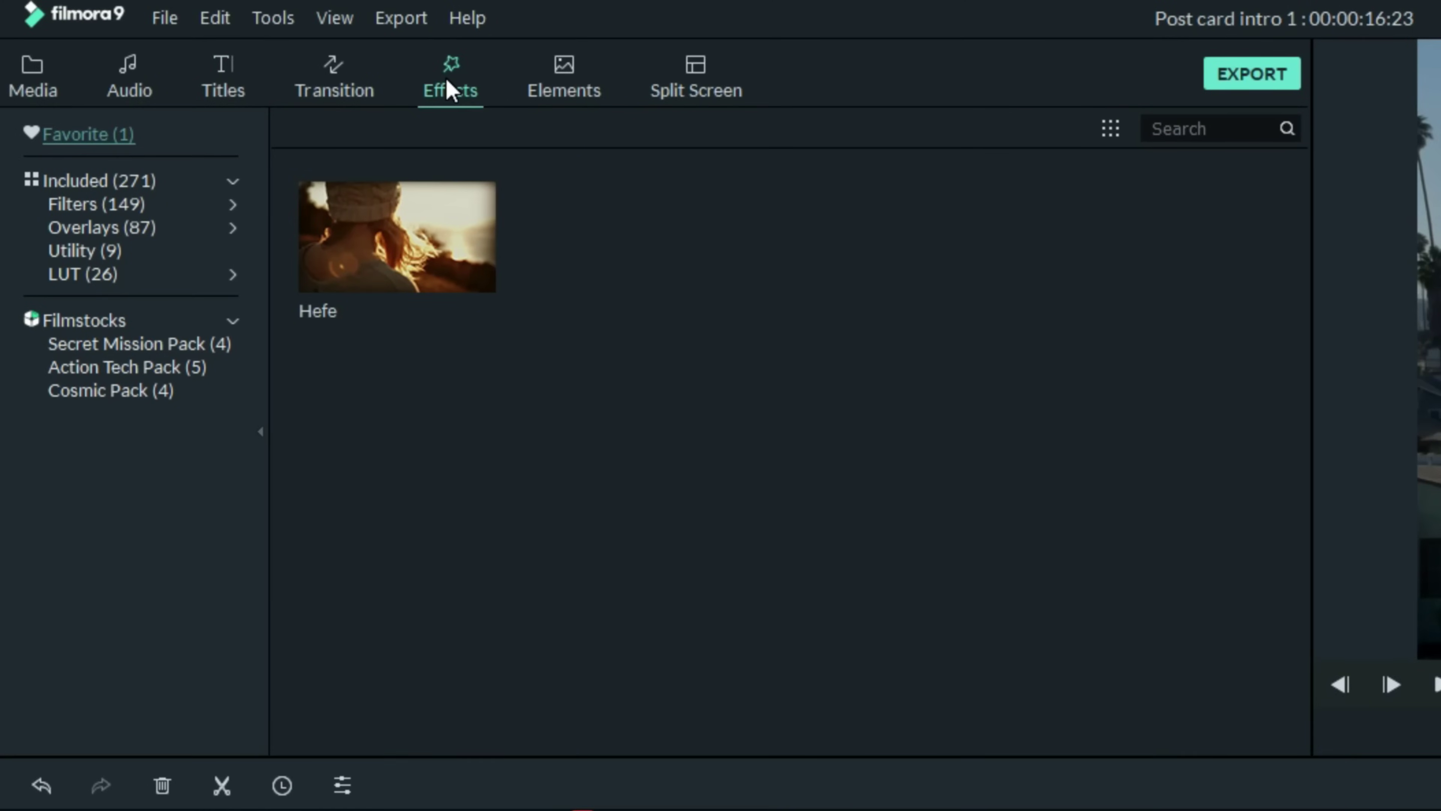
{"action": "left_click", "coordinate": [79, 153]}
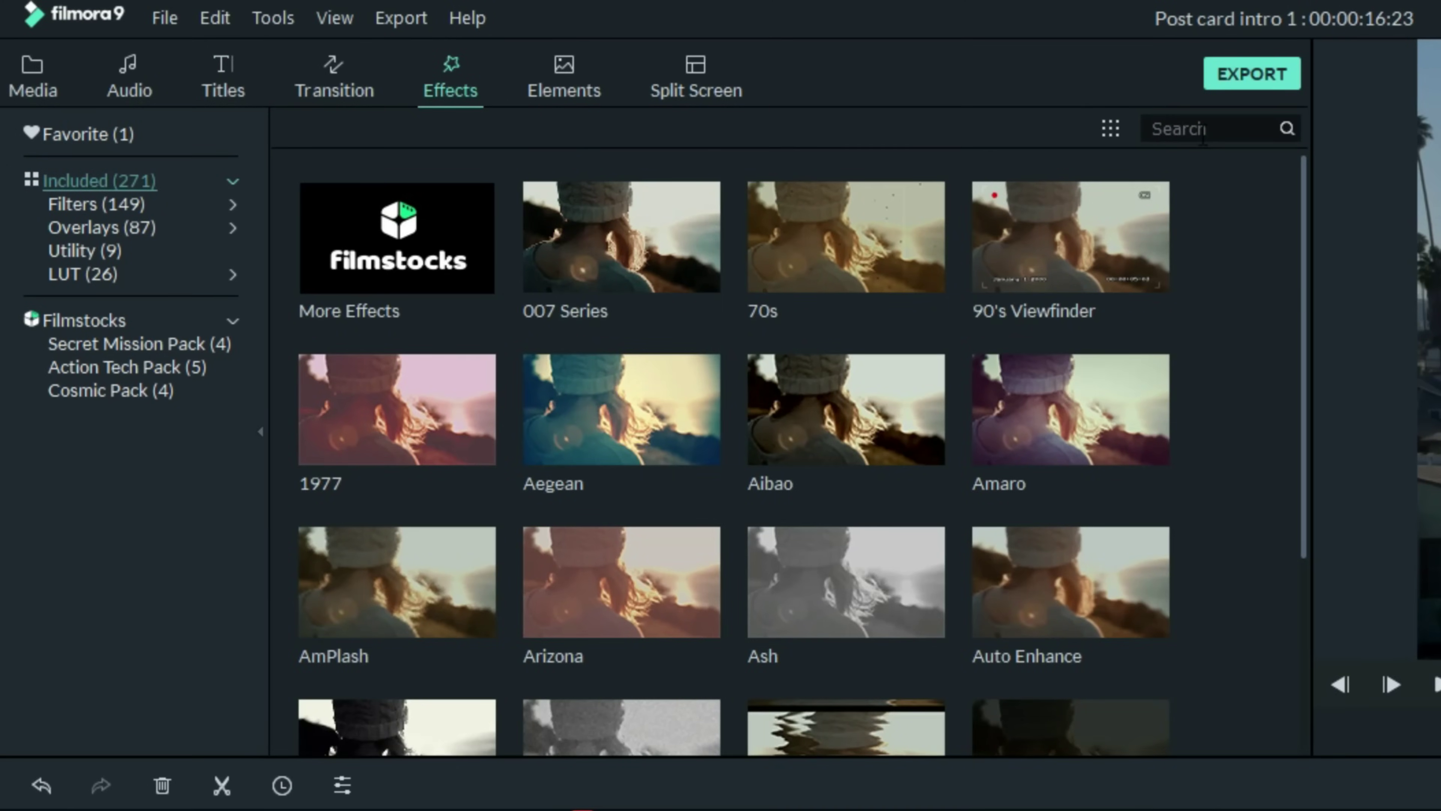
{"action": "type", "text": "border"}
{"action": "left_click_drag", "start_coordinate": [424, 277], "coordinate": [274, 666]}
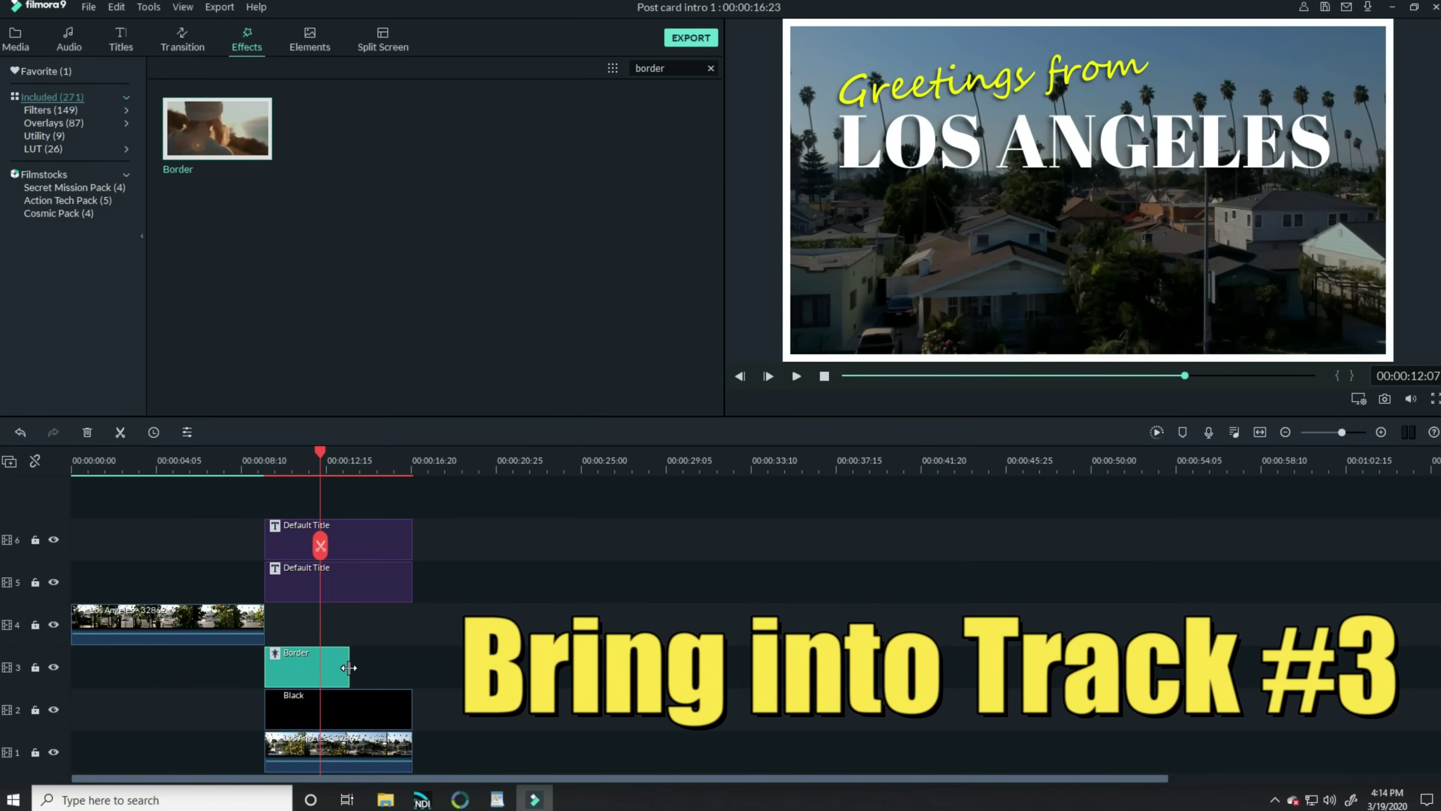
{"action": "left_click_drag", "start_coordinate": [364, 673], "coordinate": [412, 677]}
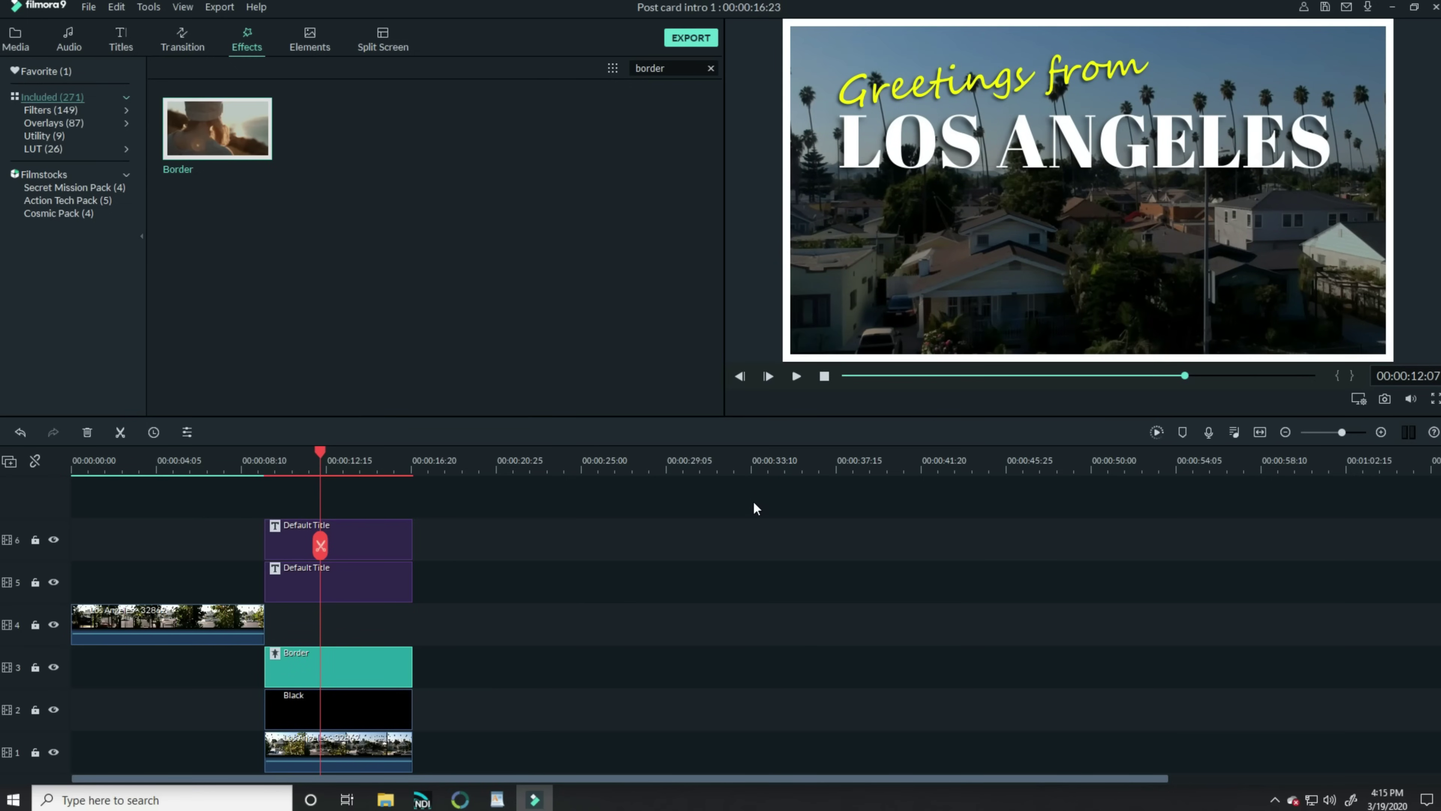
{"action": "double_click", "coordinate": [357, 664]}
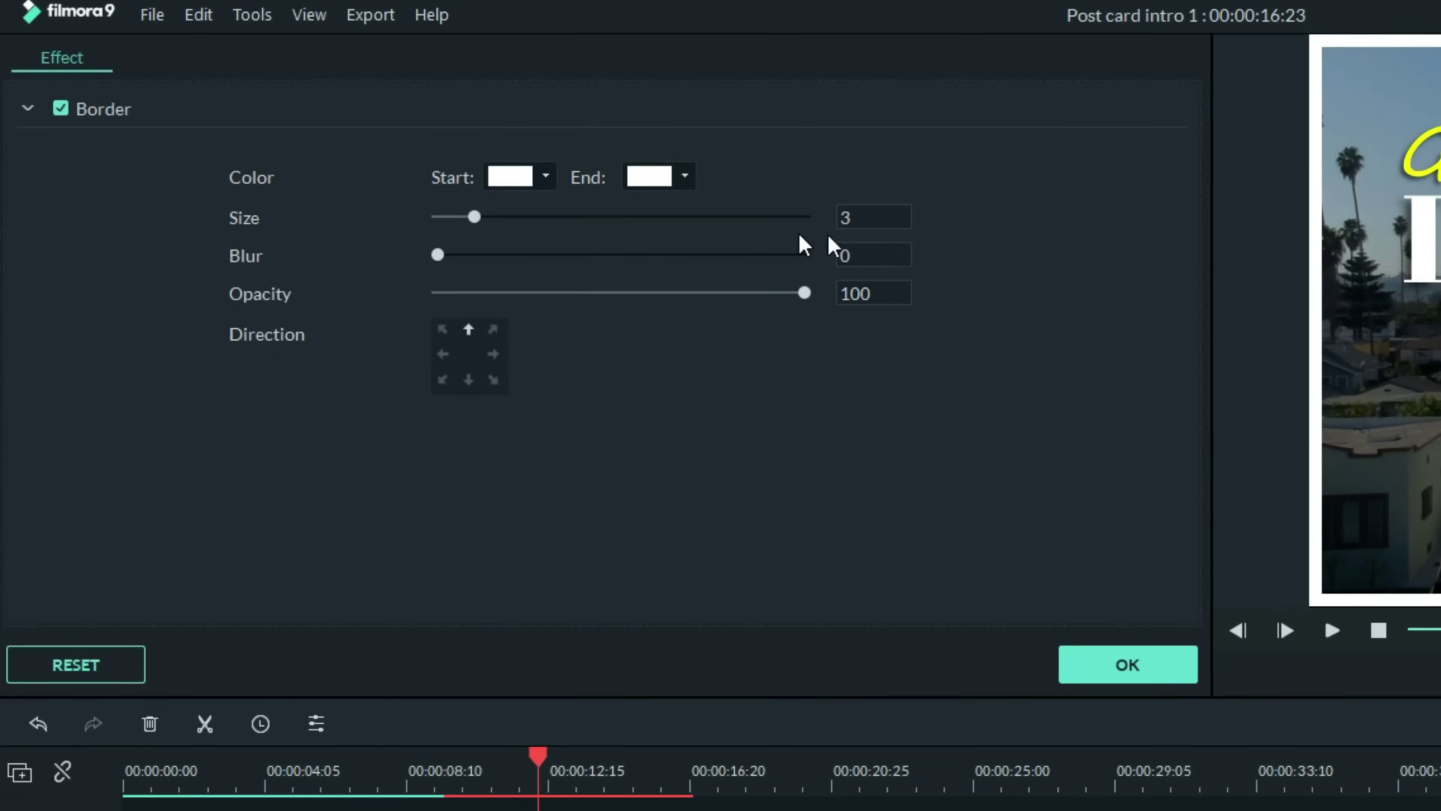
{"action": "left_click", "coordinate": [477, 219]}
{"action": "left_click_drag", "start_coordinate": [460, 272], "coordinate": [494, 276]}
{"action": "left_click_drag", "start_coordinate": [805, 293], "coordinate": [715, 301]}
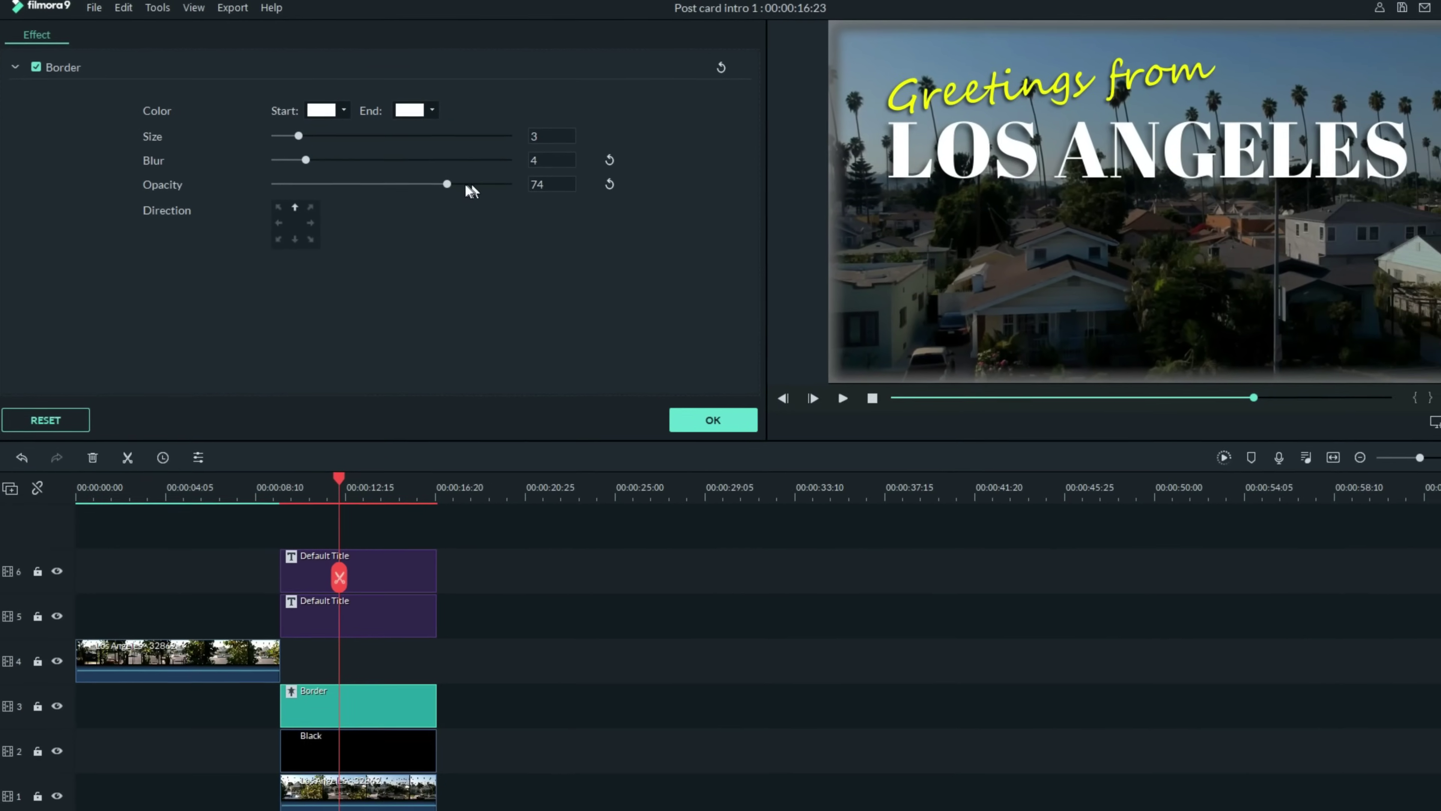
{"action": "key", "text": "ctrl+z"}
{"action": "left_click_drag", "start_coordinate": [289, 150], "coordinate": [247, 153]}
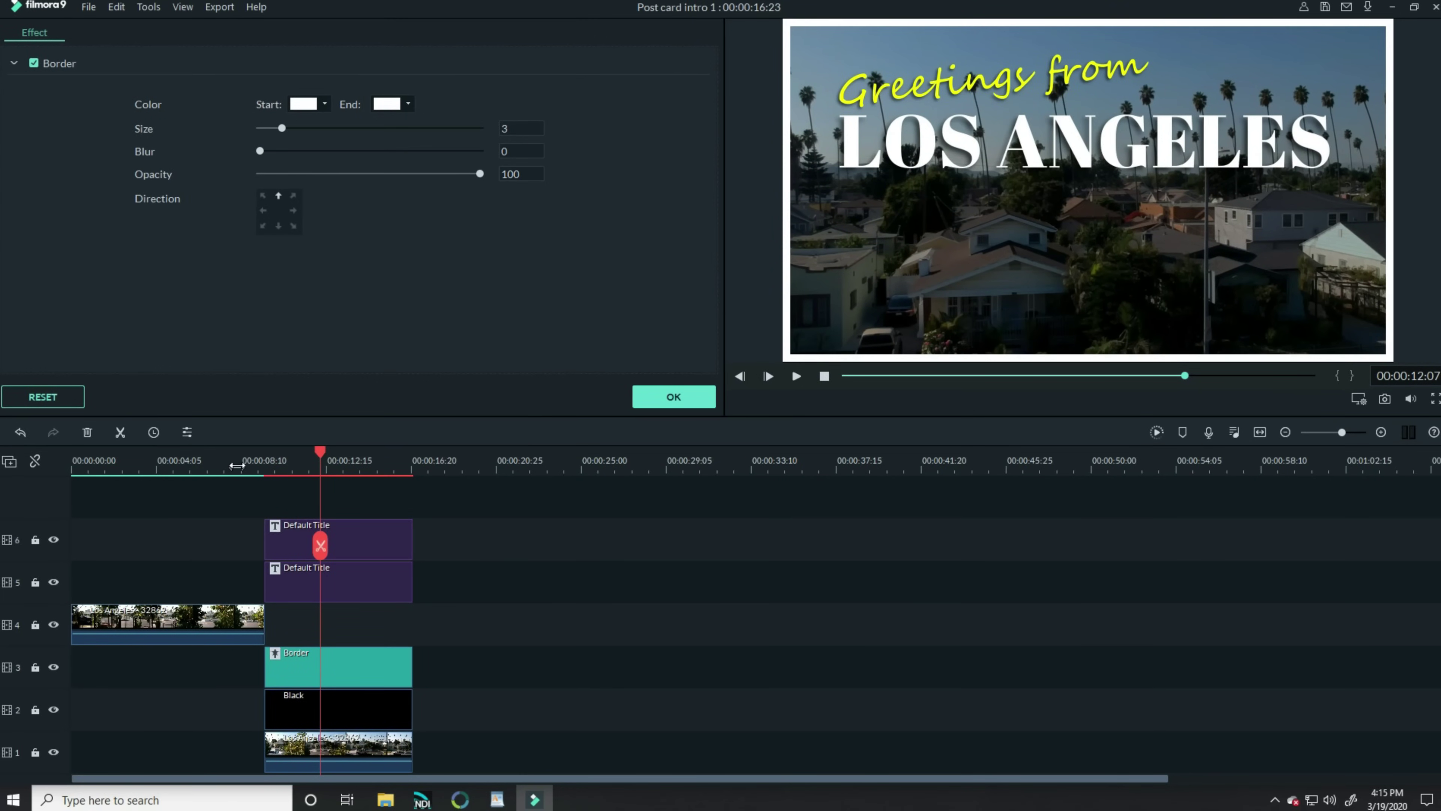
{"action": "left_click_drag", "start_coordinate": [238, 462], "coordinate": [369, 461]}
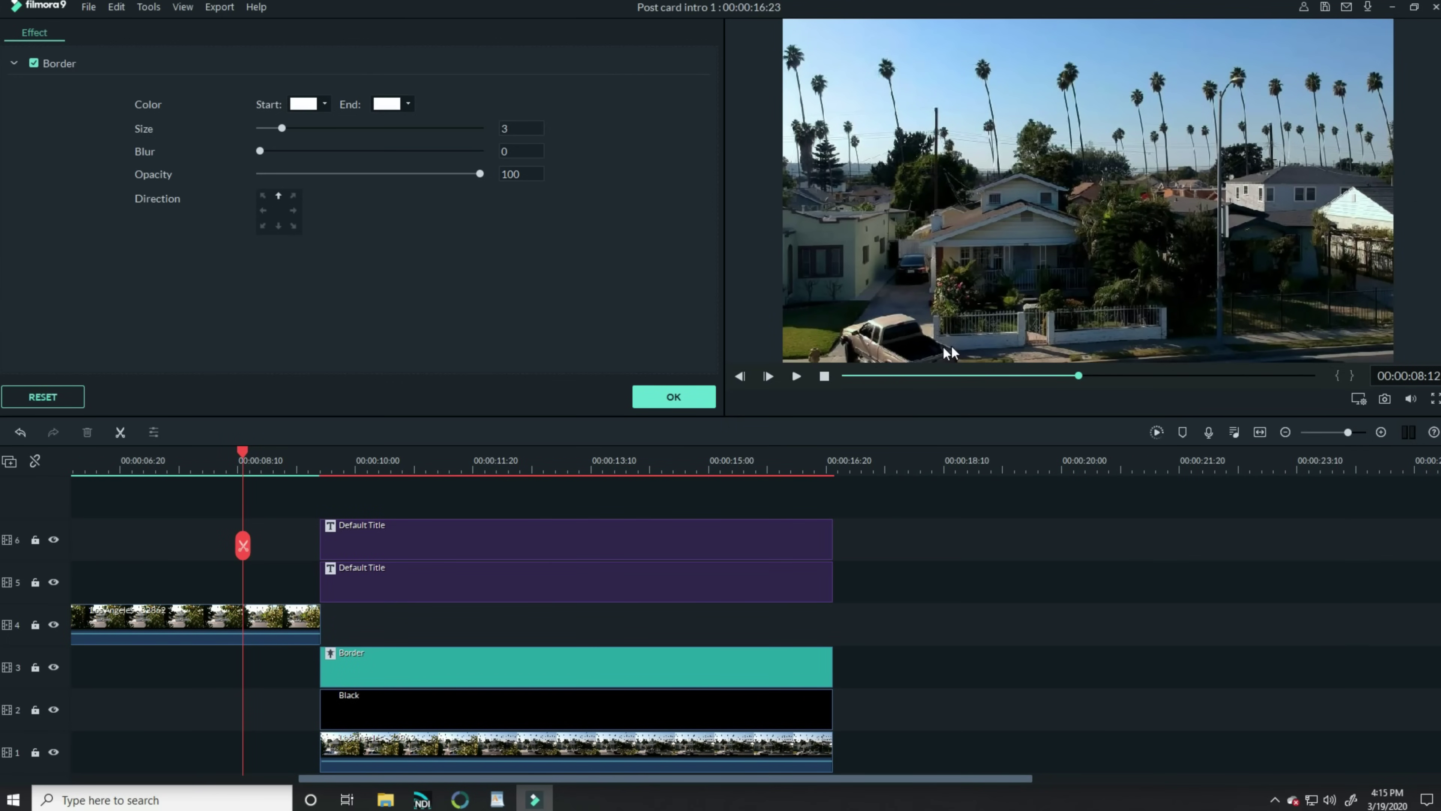
Preview the intro, then extend the track 4 drone clip to 00:00:10:01.
{"action": "left_click", "coordinate": [795, 377]}
{"action": "left_click", "coordinate": [796, 377]}
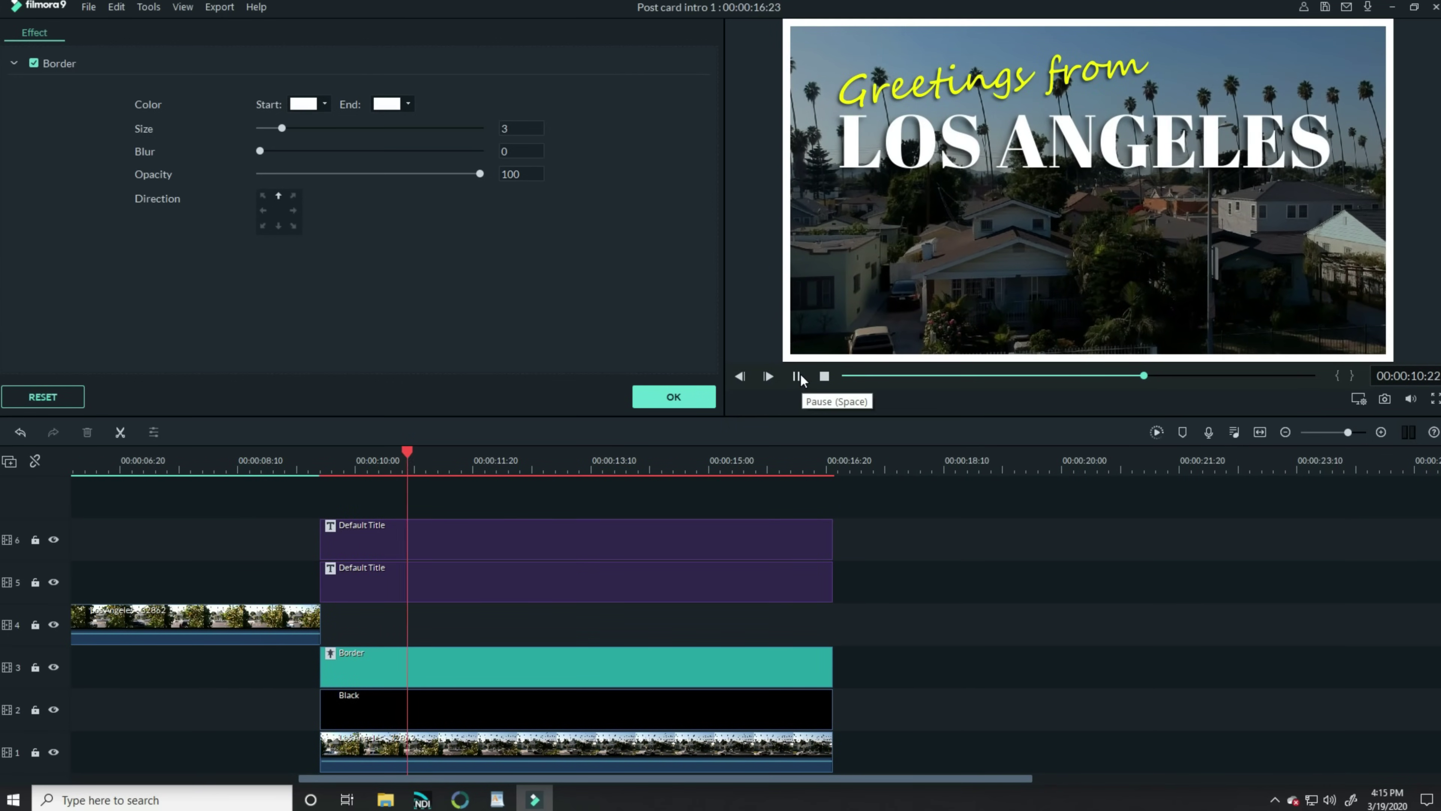
{"action": "left_click", "coordinate": [796, 376]}
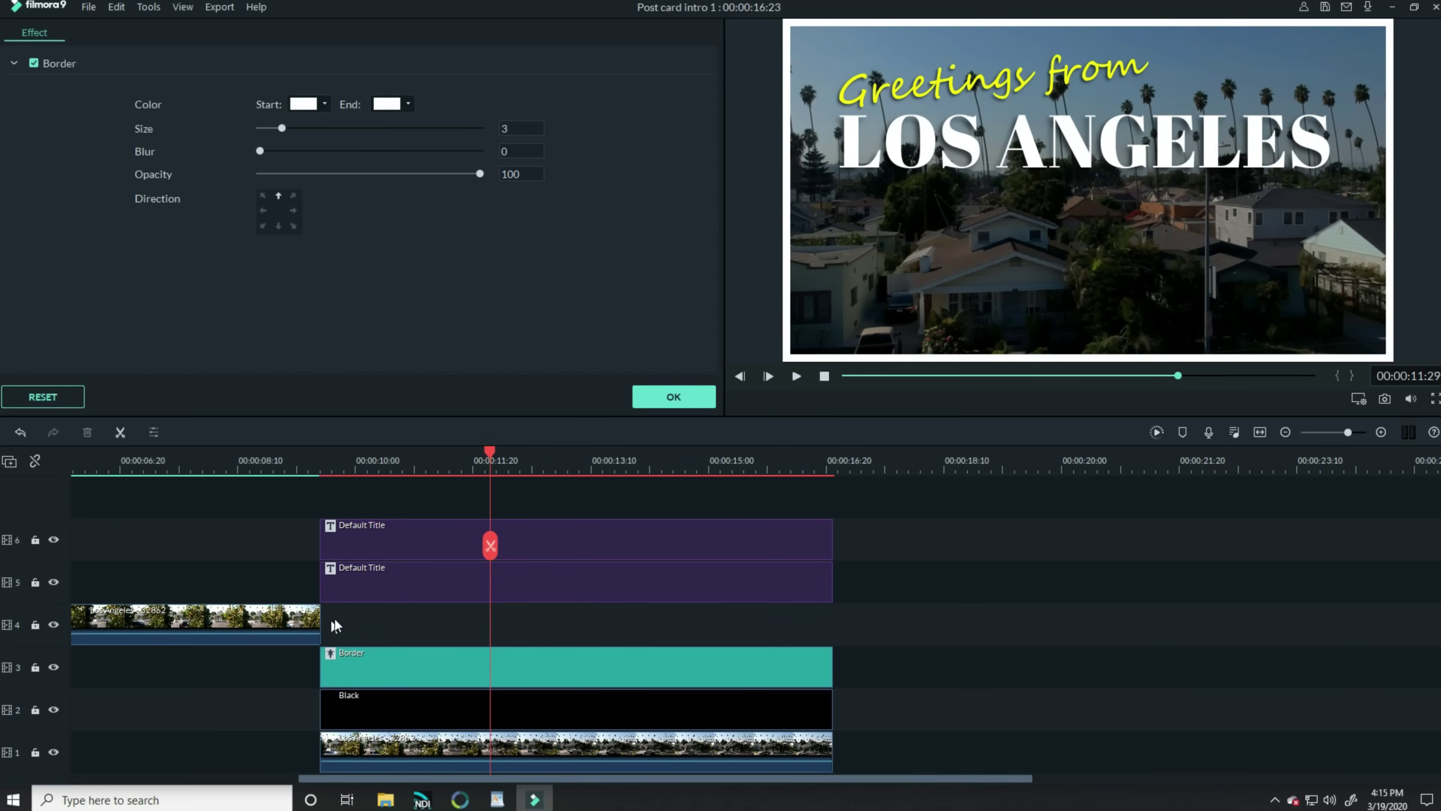
{"action": "left_click_drag", "start_coordinate": [321, 625], "coordinate": [358, 626]}
Add a Dissolve transition at the end of the drone clip.
{"action": "left_click", "coordinate": [673, 397]}
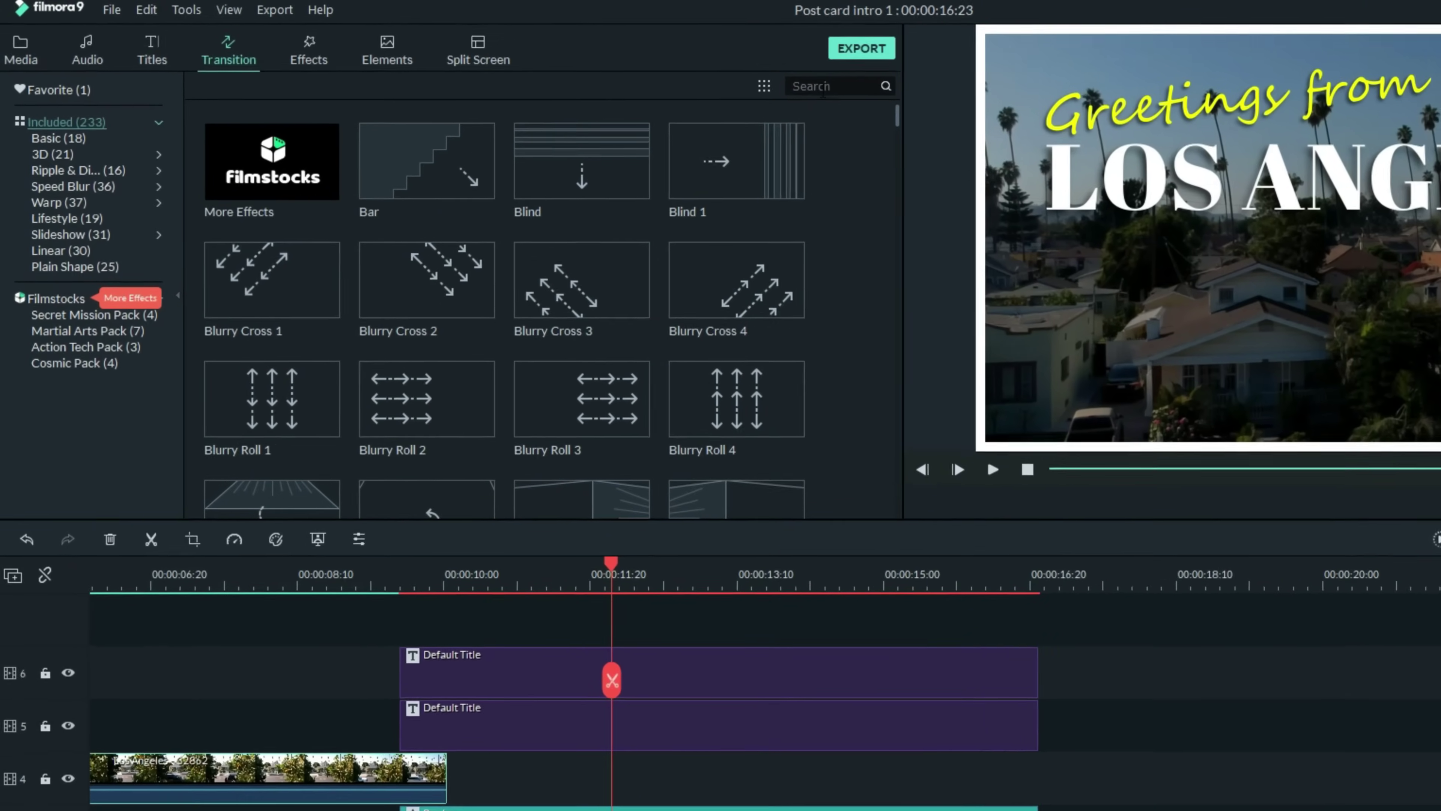
{"action": "left_click", "coordinate": [652, 71]}
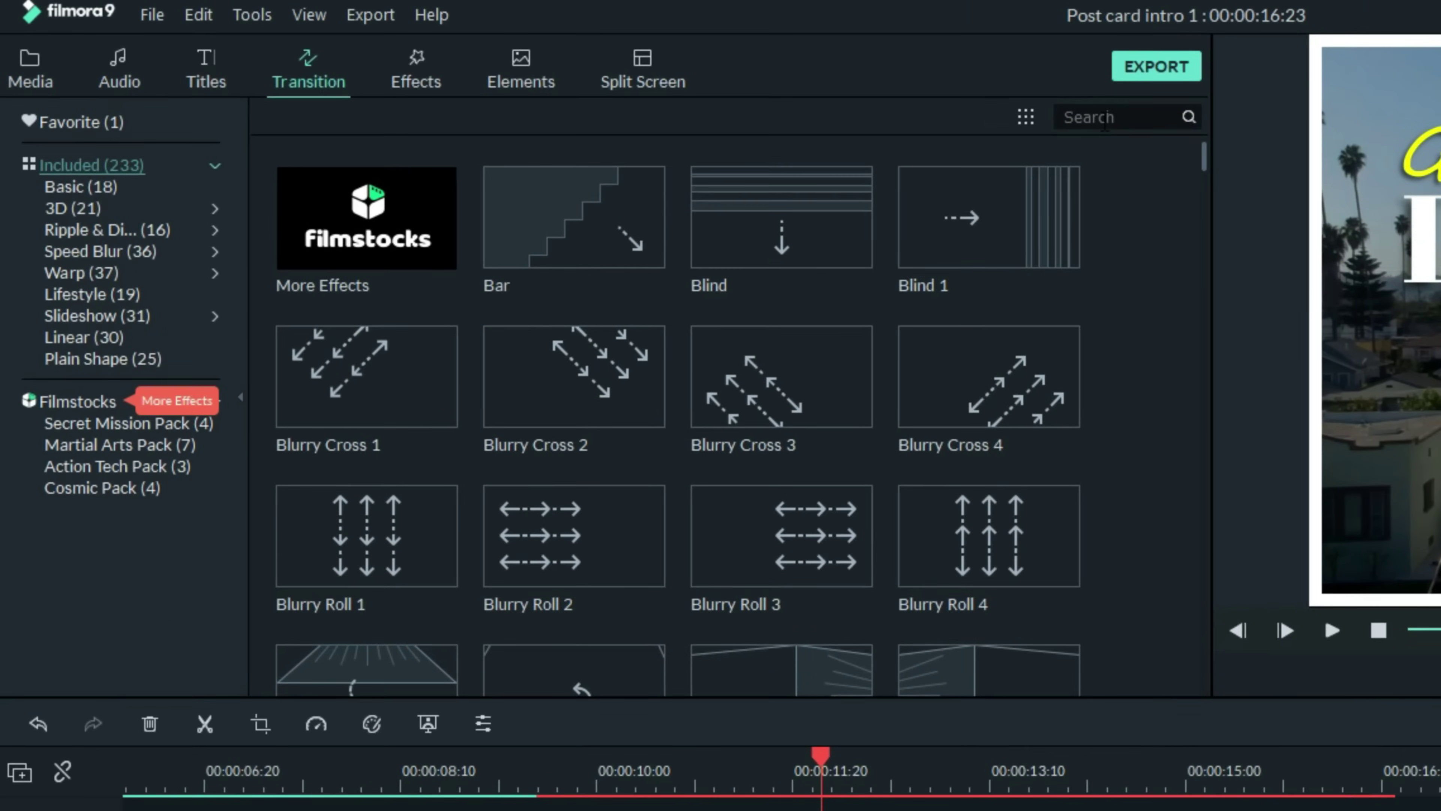
{"action": "type", "text": "disso"}
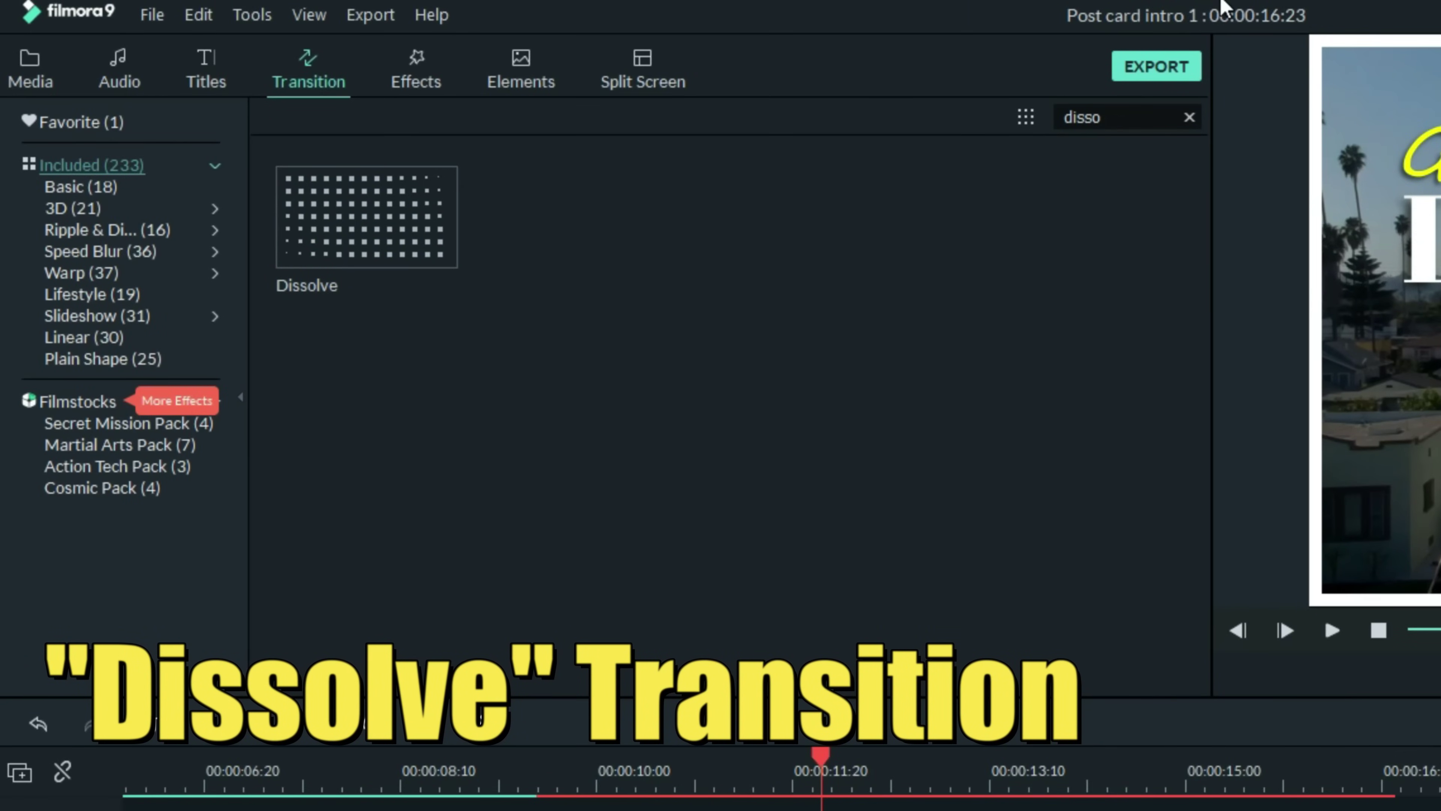
{"action": "left_click_drag", "start_coordinate": [435, 245], "coordinate": [384, 737]}
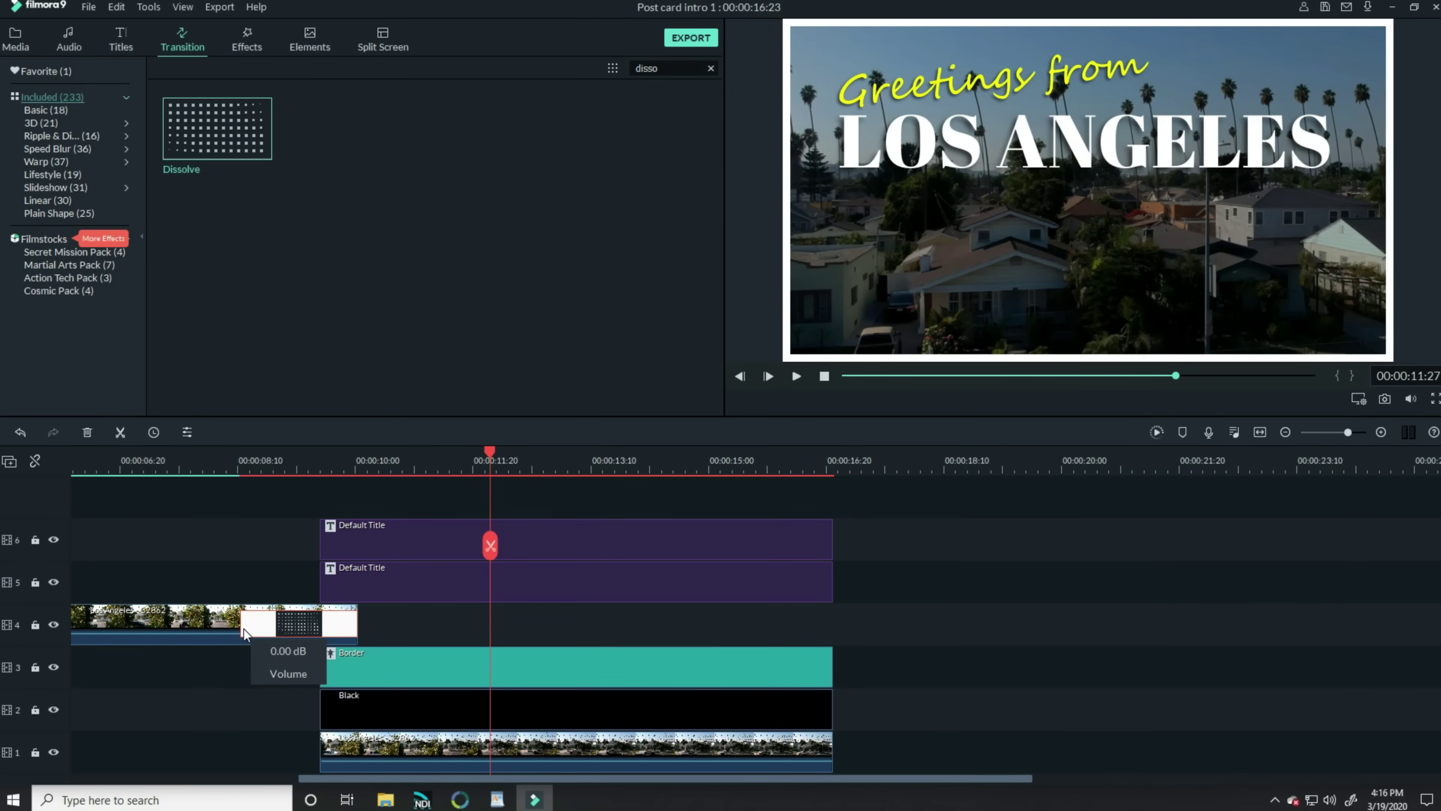
{"action": "left_click", "coordinate": [302, 633]}
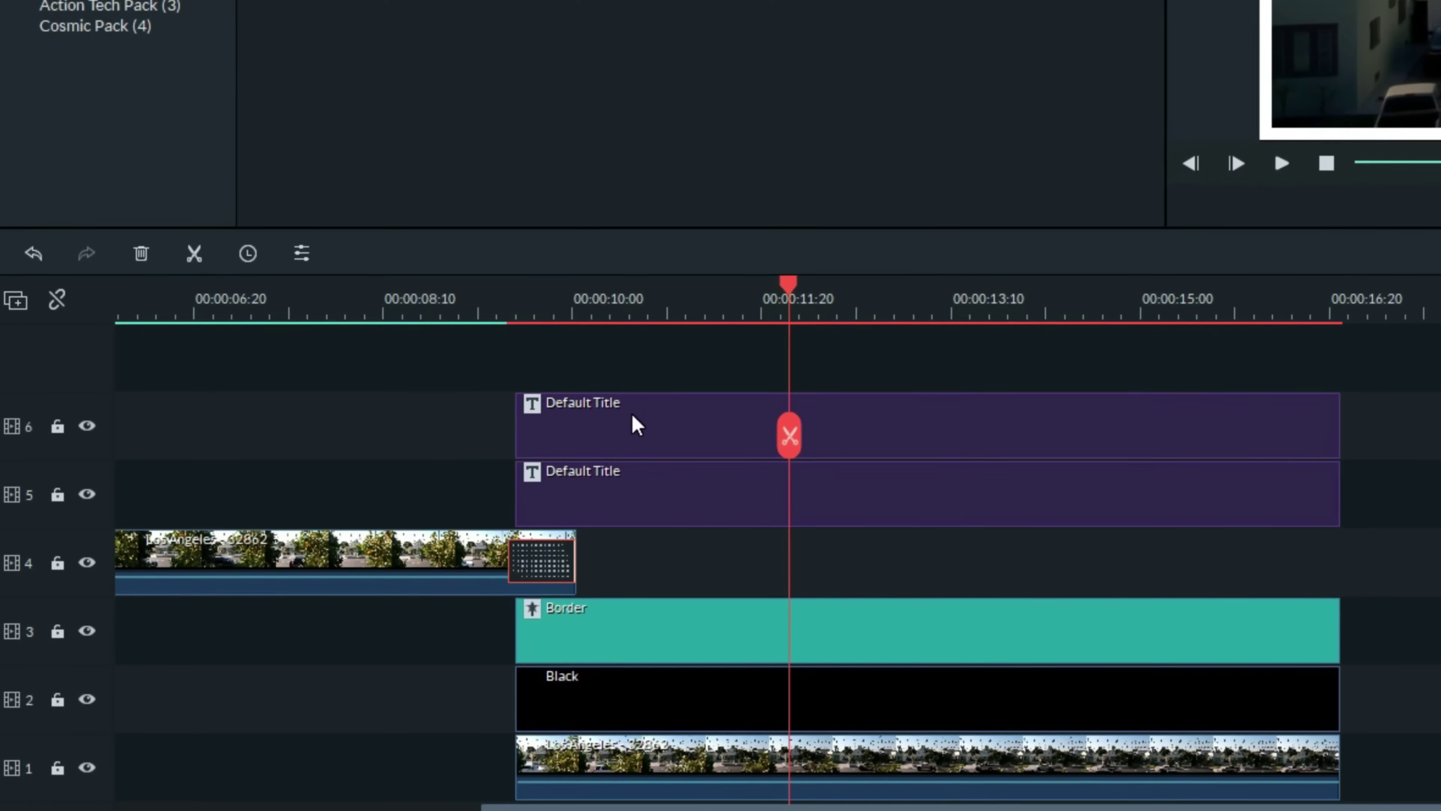
Apply the Type Writer animation to the track 6 'Greetings from' title and confirm.
{"action": "left_click", "coordinate": [536, 460]}
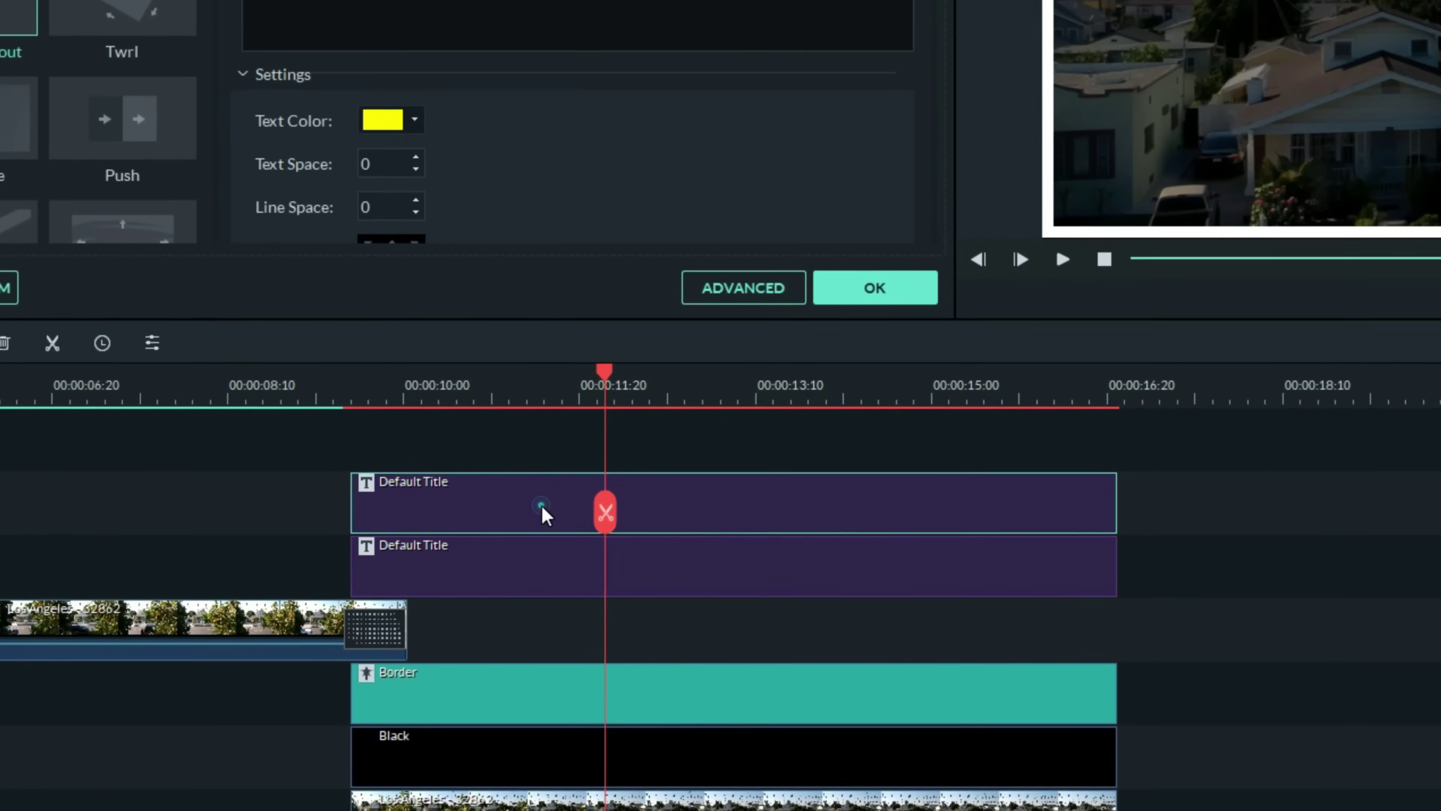
{"action": "left_click", "coordinate": [802, 264]}
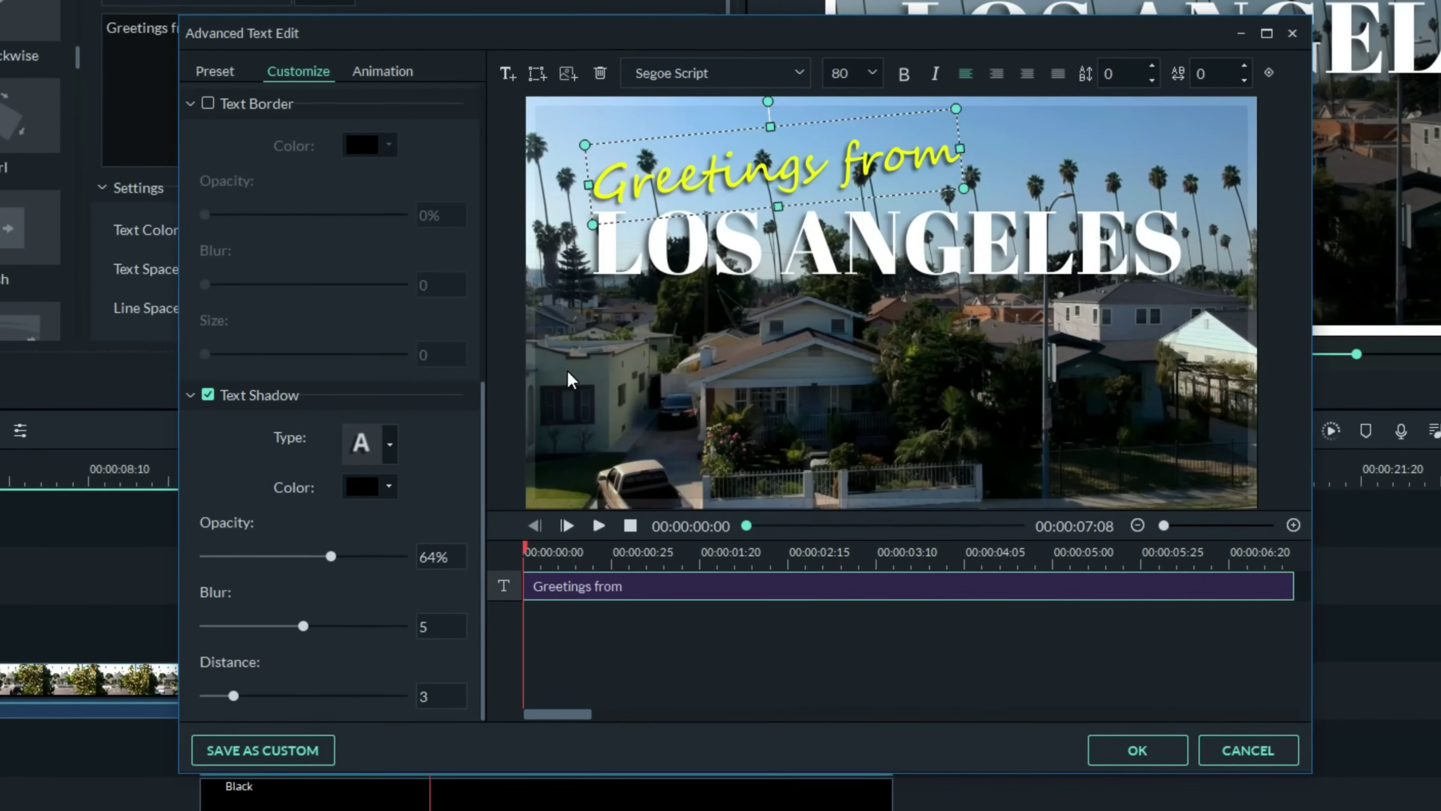
{"action": "left_click", "coordinate": [375, 83]}
{"action": "scroll", "coordinate": [414, 247], "scroll_direction": "up", "scroll_amount": 10}
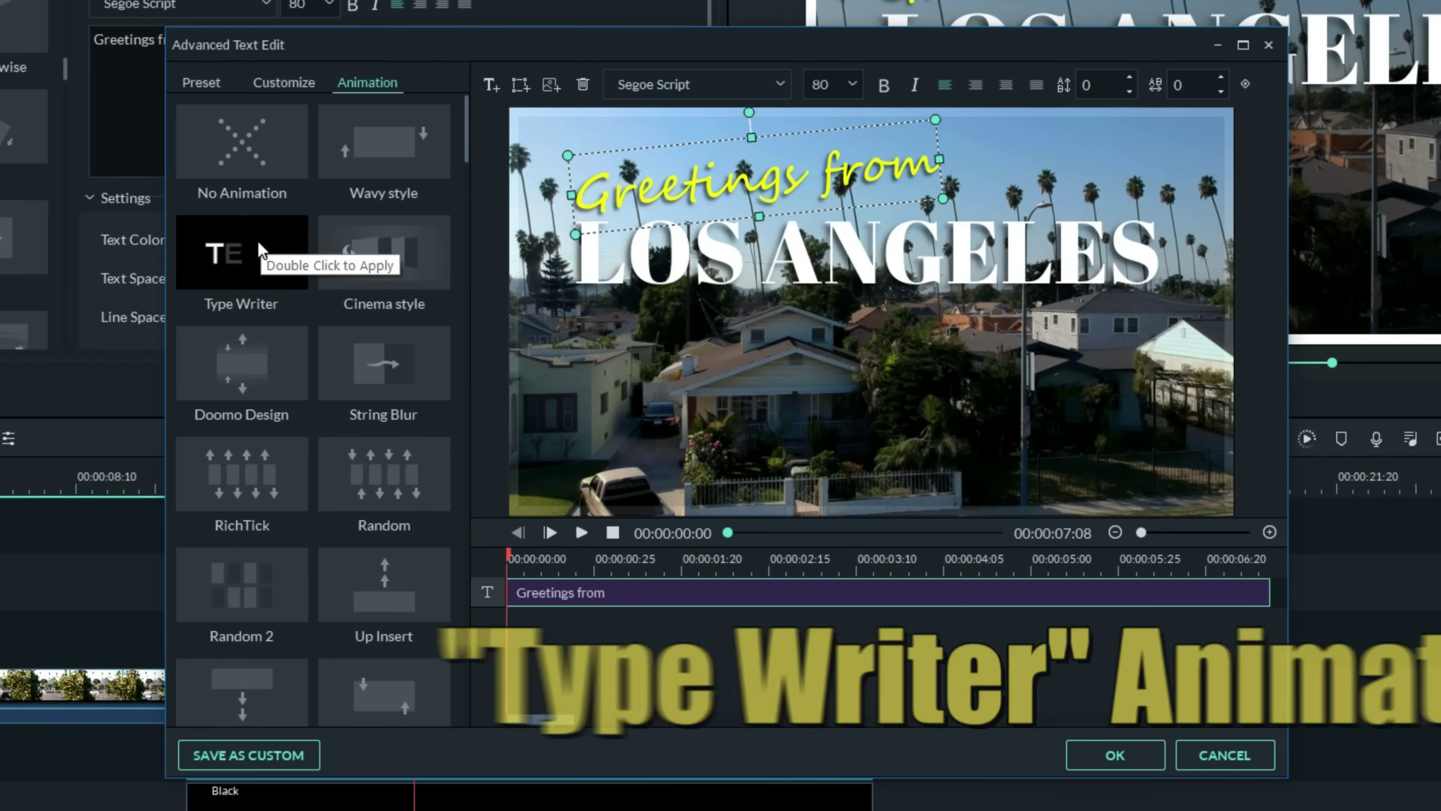
{"action": "double_click", "coordinate": [259, 238]}
{"action": "left_click", "coordinate": [1124, 752]}
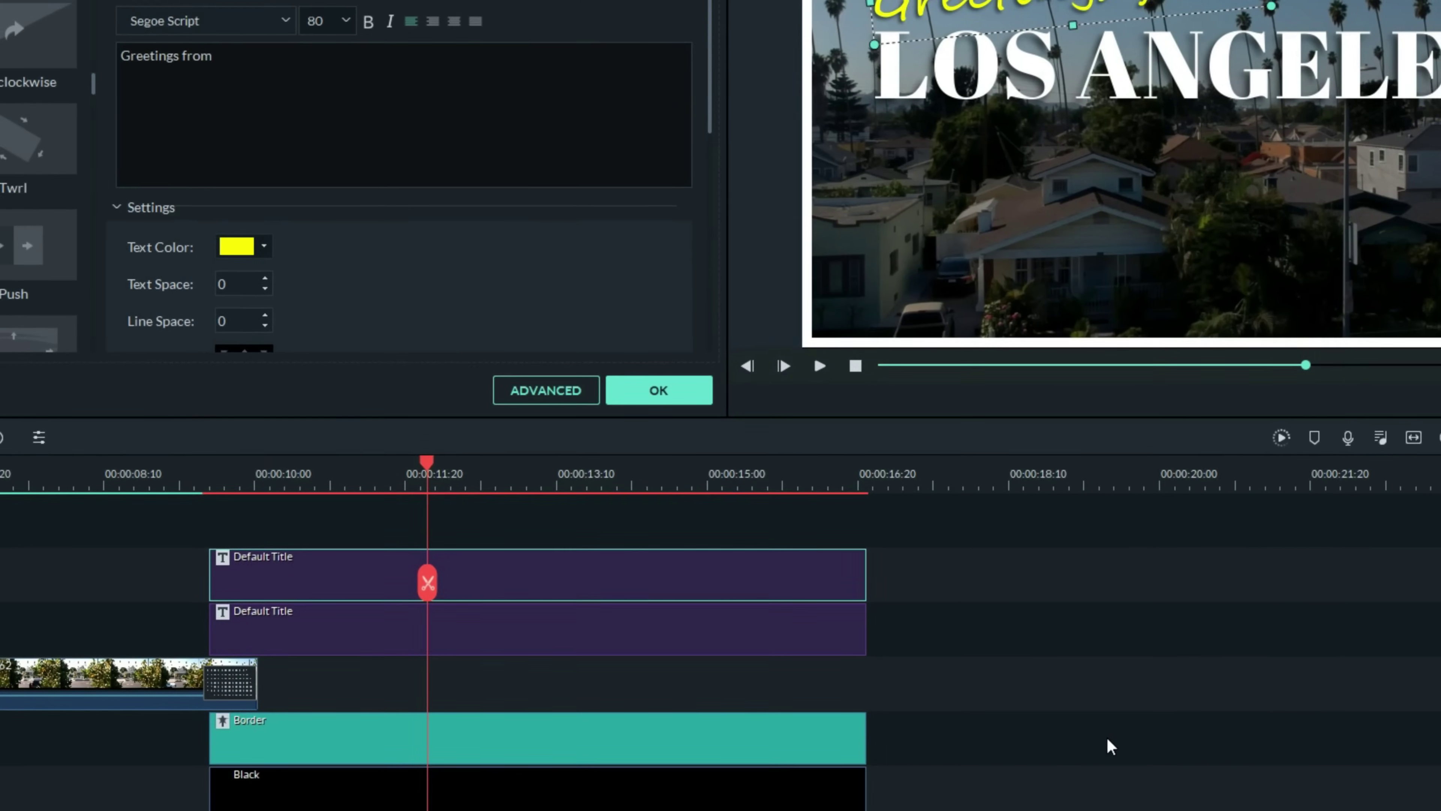
{"action": "left_click", "coordinate": [796, 376]}
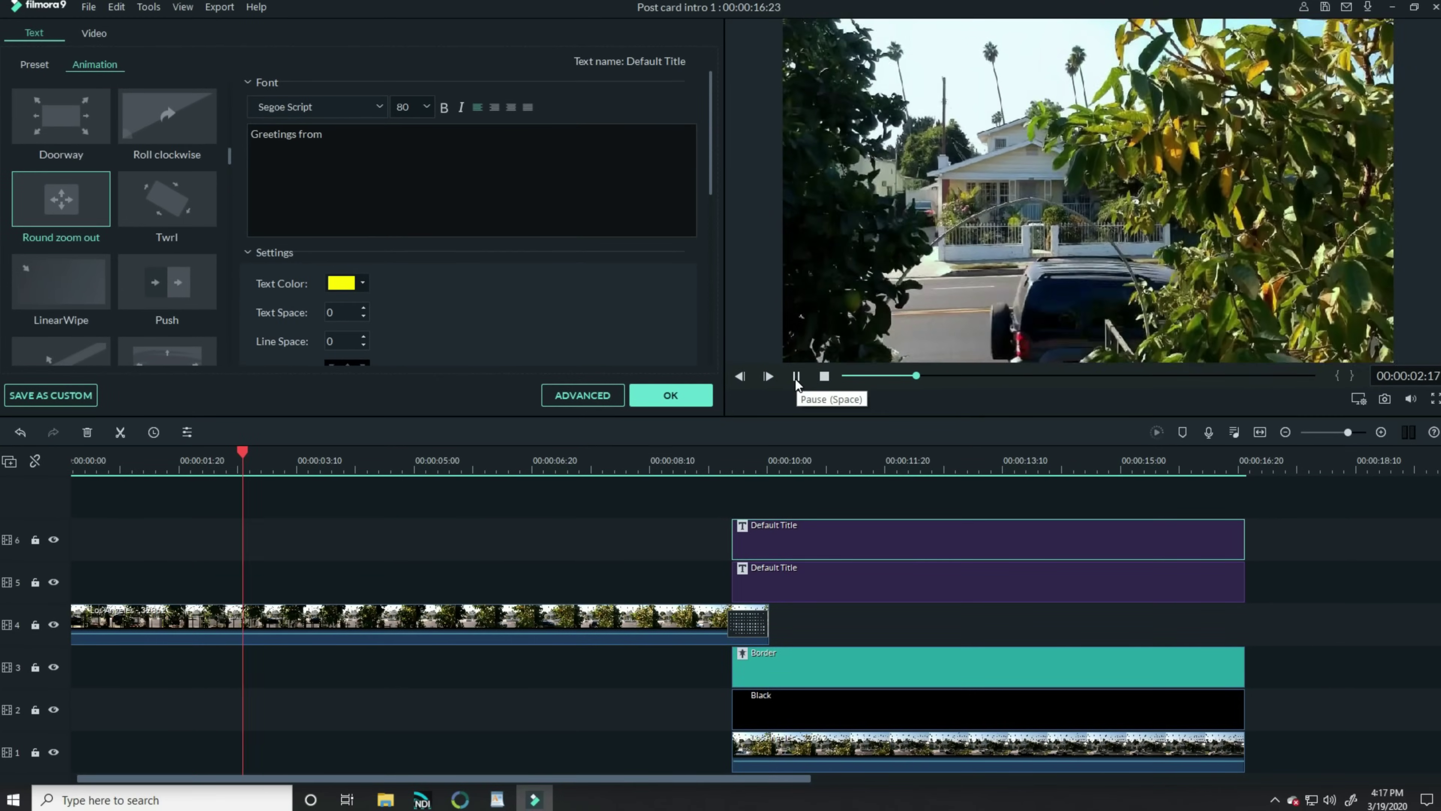